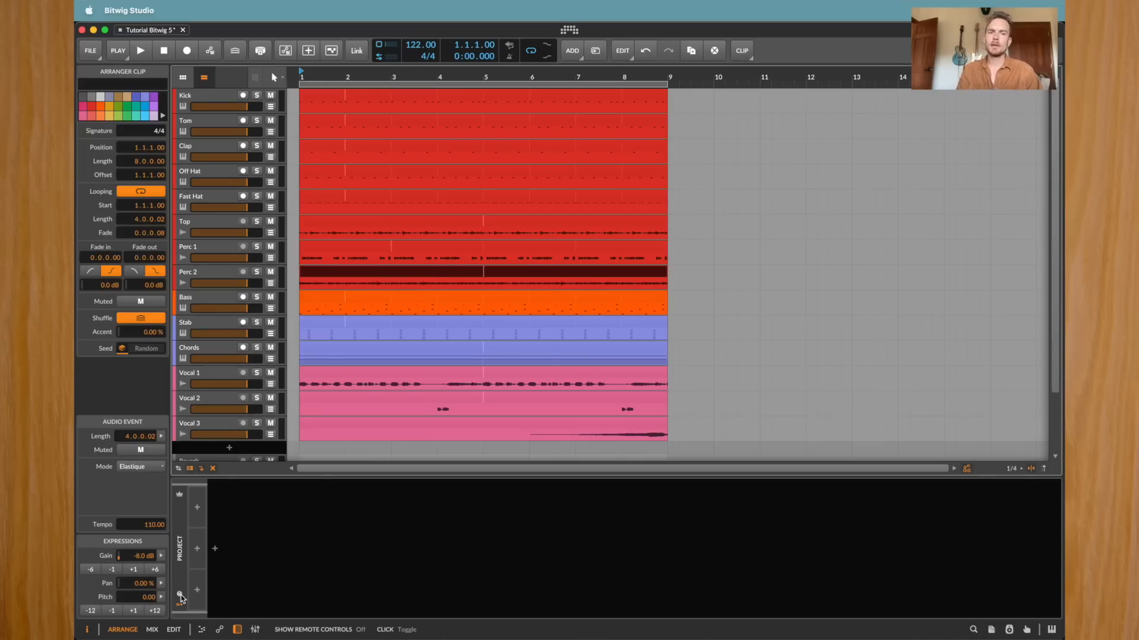
click(323, 97)
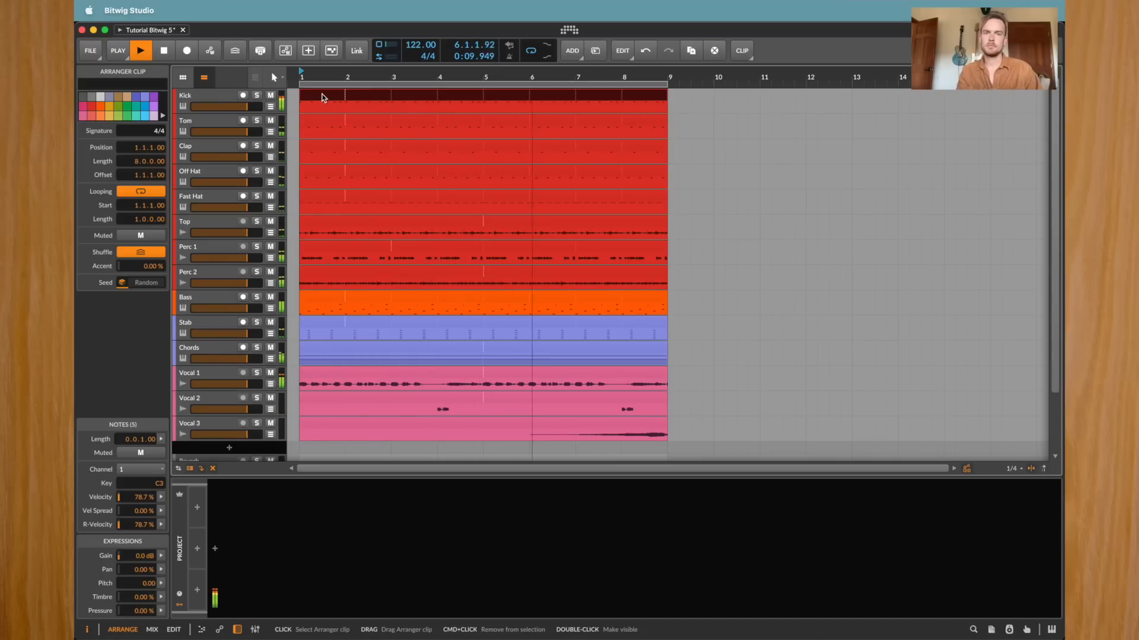
right_click(321, 97)
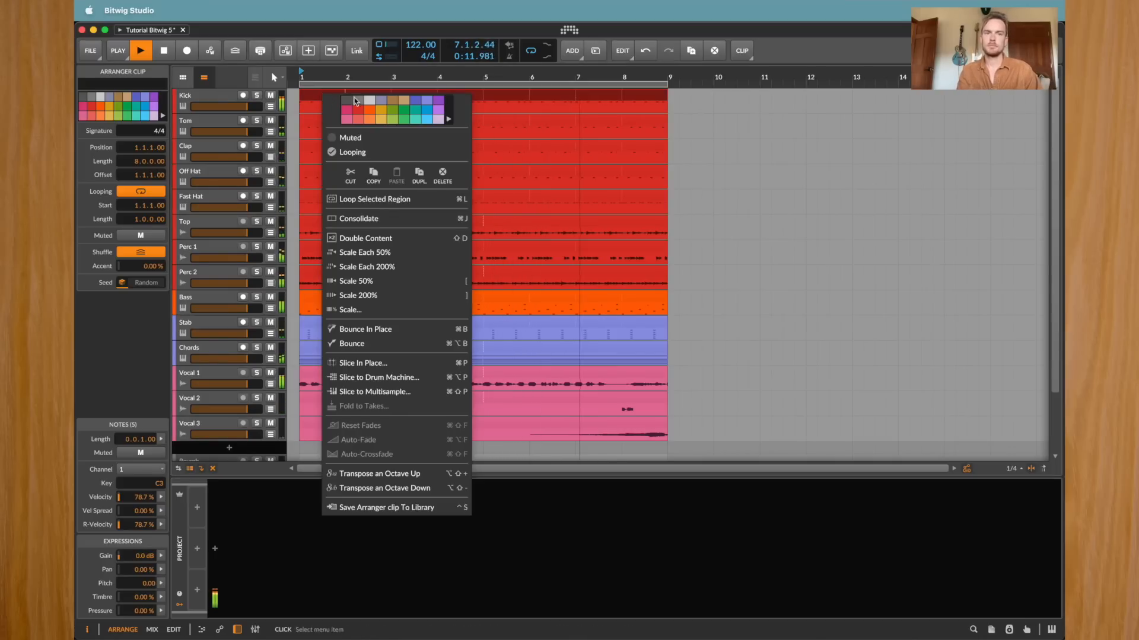
click(304, 101)
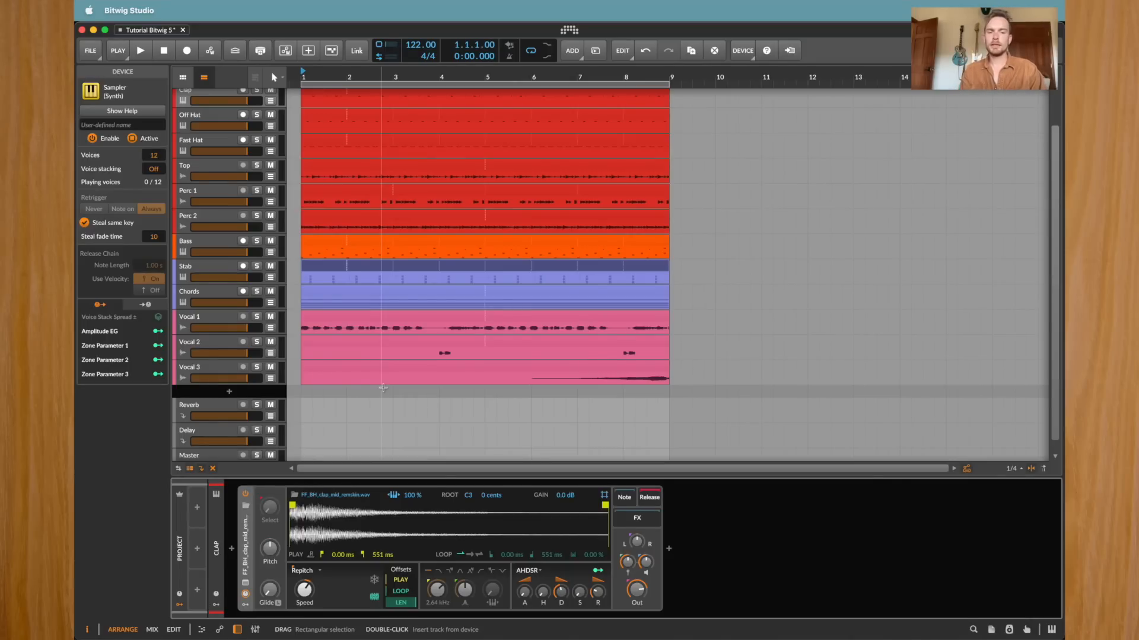
Select all arranger clips in the eight-bar loop and duplicate them directly after it, starting at bar 9
click(385, 365)
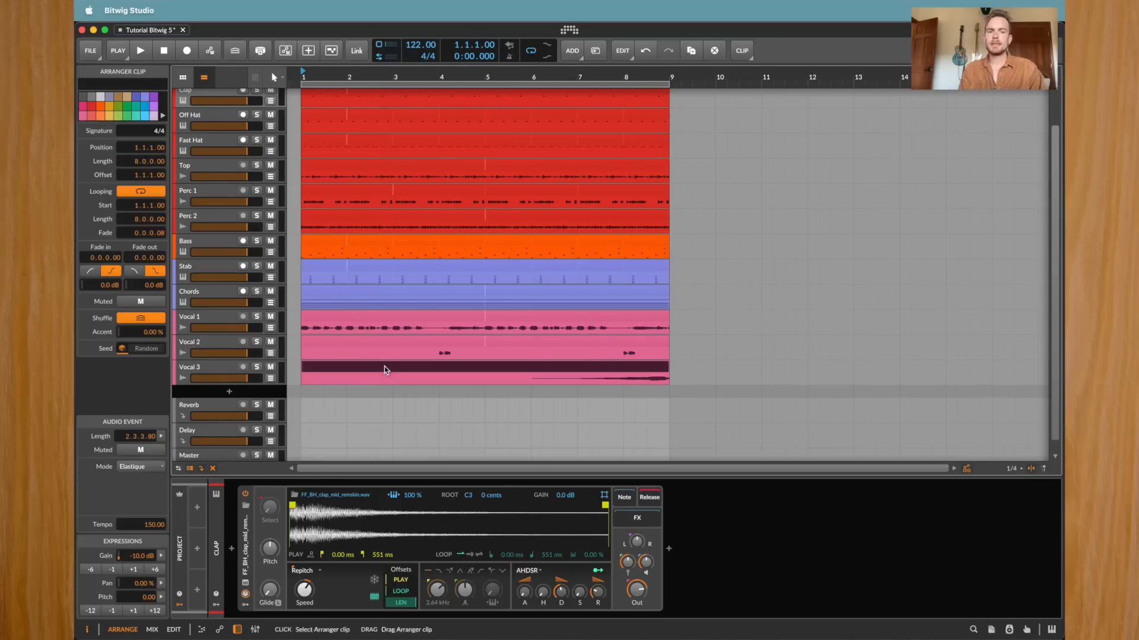
scroll(385, 366, up, 2)
key(super+a)
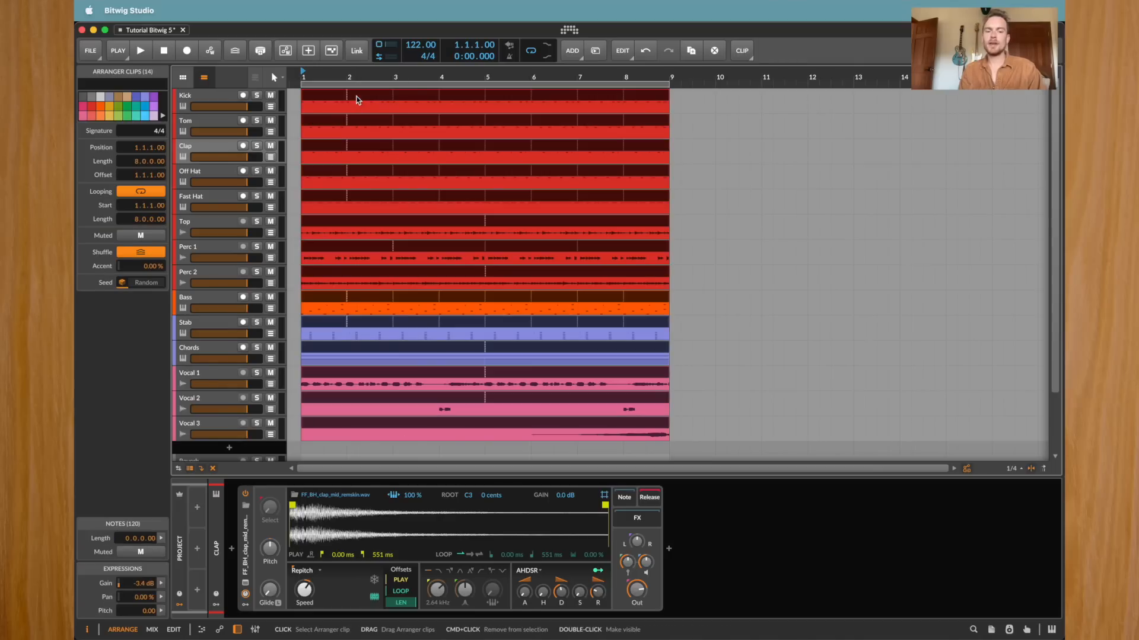
key(super+d)
Delete the Fast Hat, Top, Perc 1, Perc 2 and Vocal 1 clips from bars 1–8 and play the reduced section
click(356, 99)
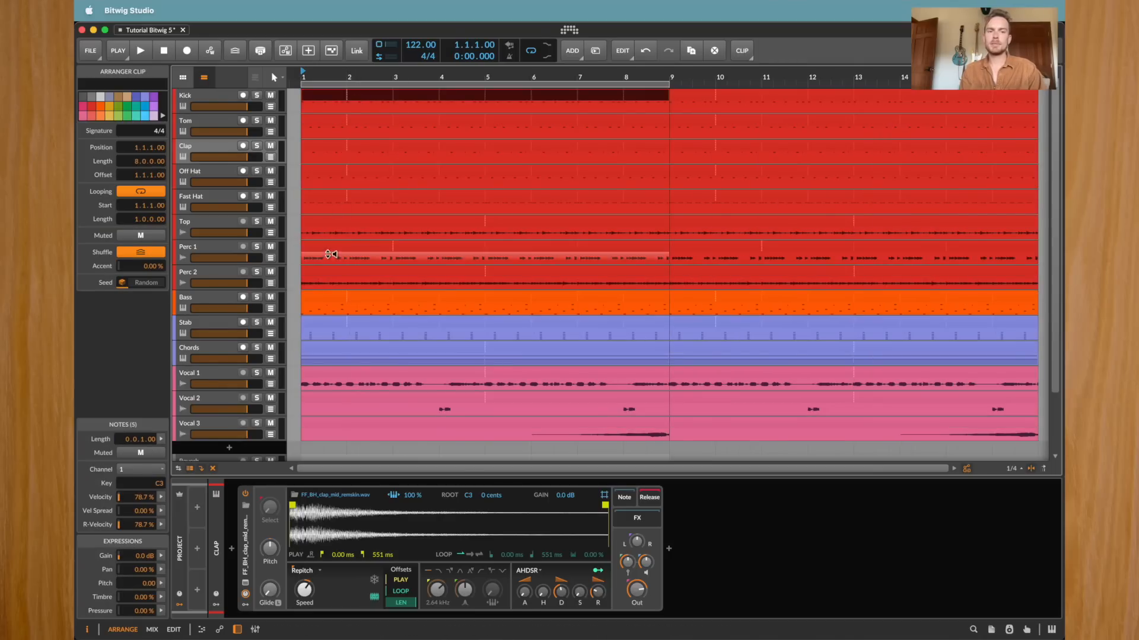
shift+click(319, 196)
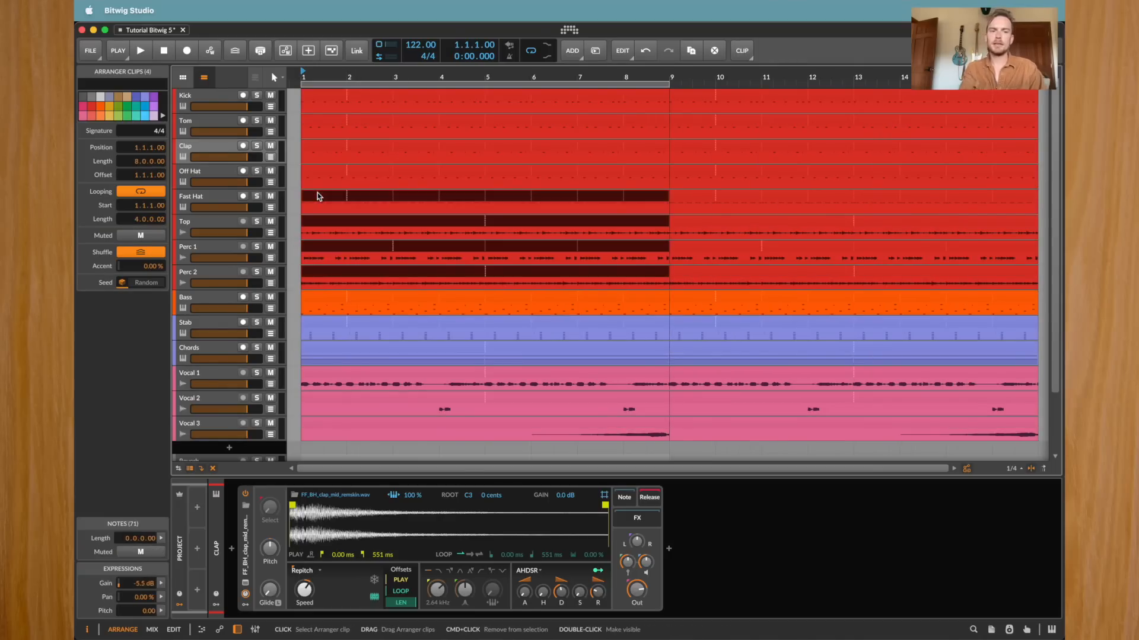
key(Delete)
click(338, 374)
key(Delete)
key(space)
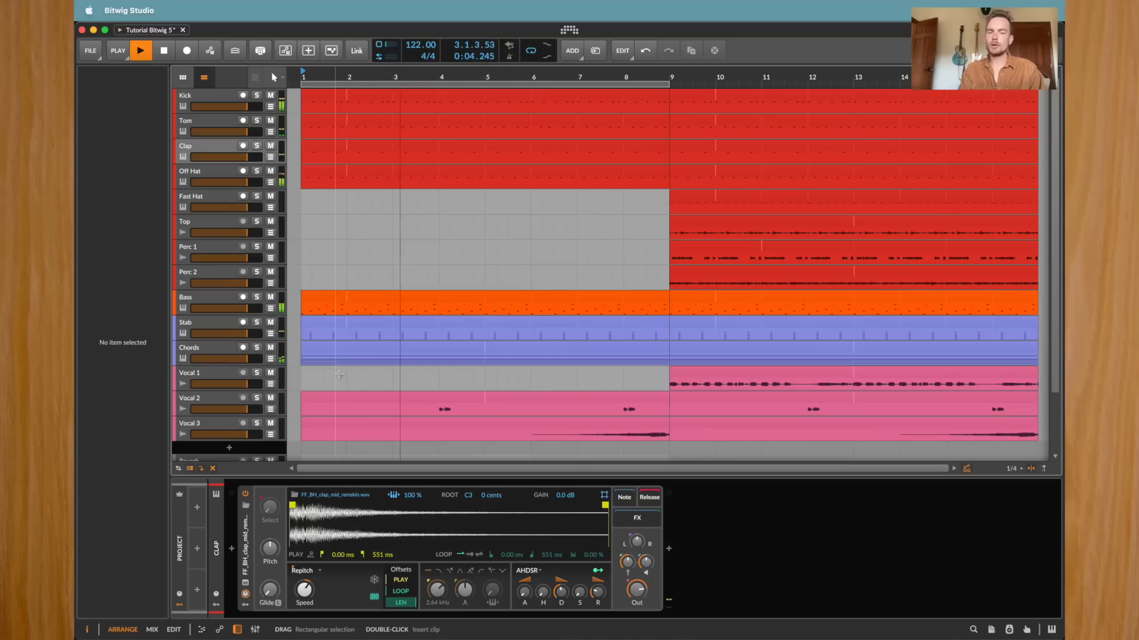
Stop playback and undo the clip deletions and the duplication of the loop
key(space)
key(super+z)
key(super+z)
key(super+z)
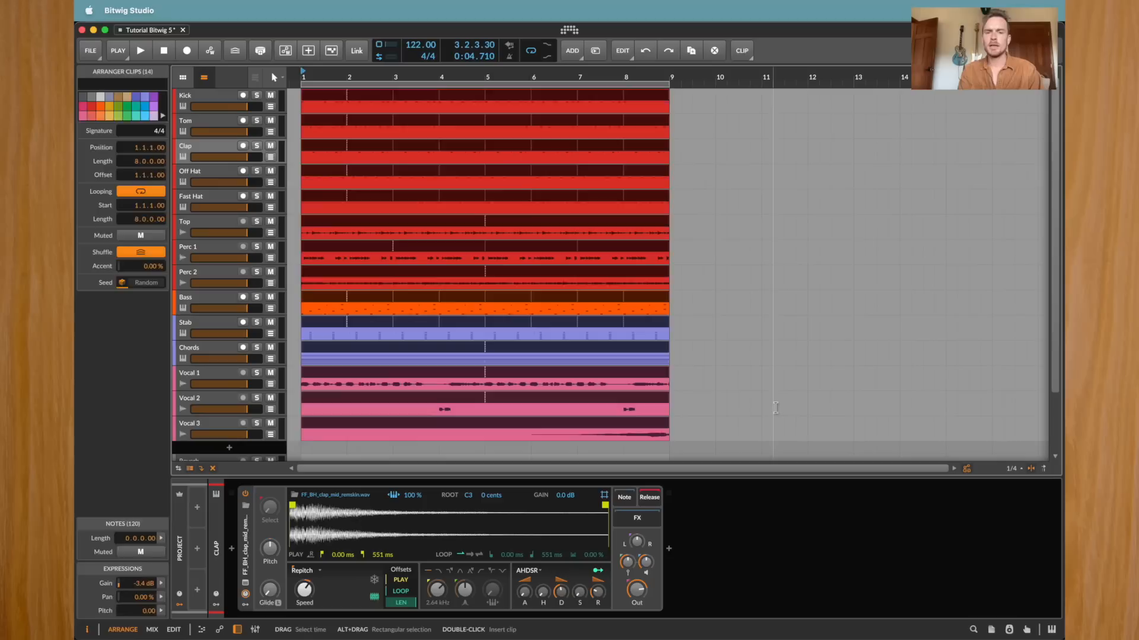
Show and hide the project's remote controls and the modulator slots of the Clap track's Sampler
click(180, 606)
click(180, 606)
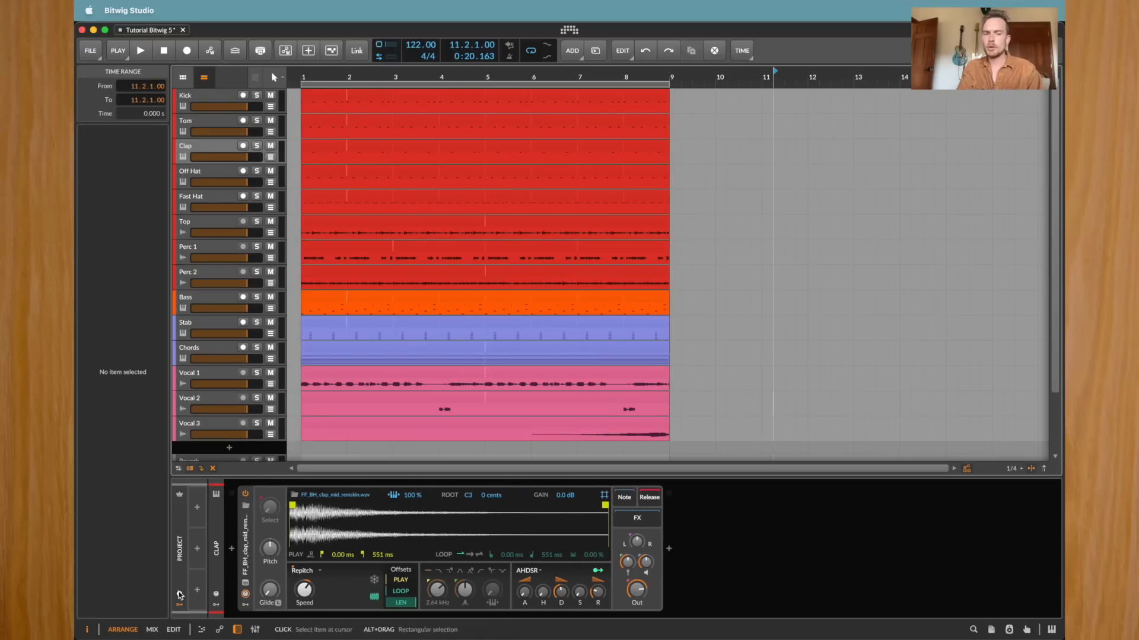
click(179, 595)
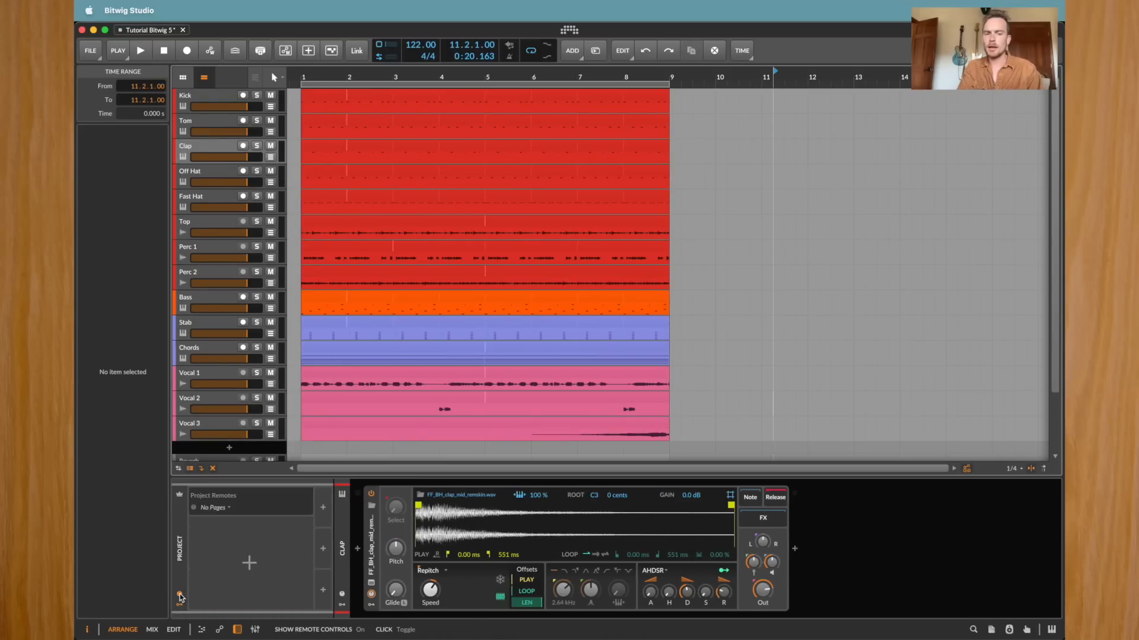
click(180, 595)
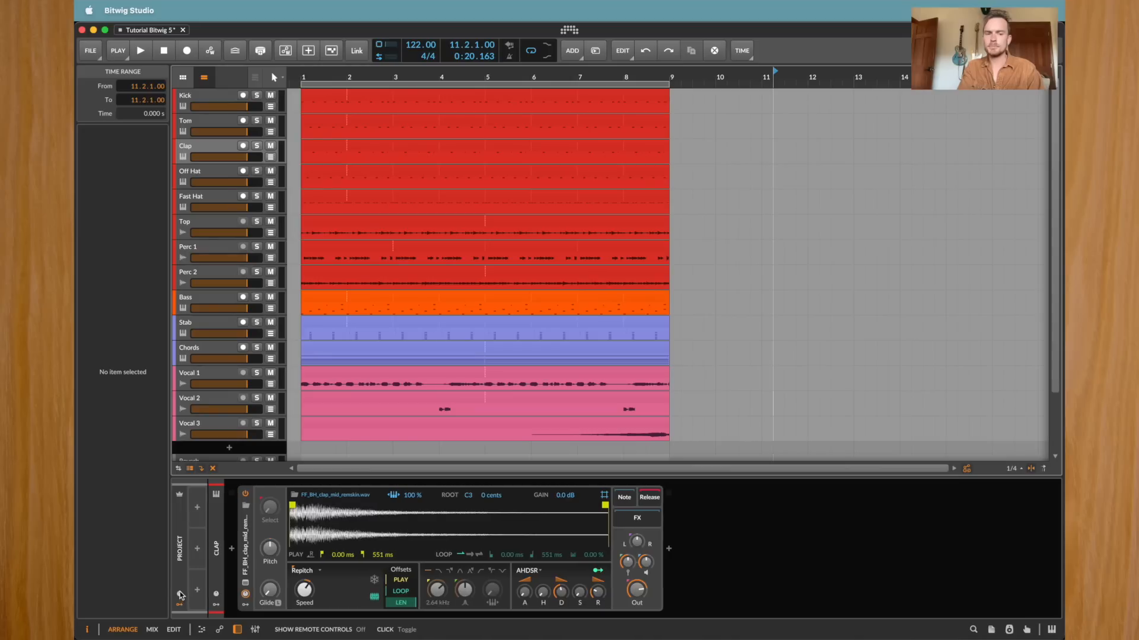
click(244, 605)
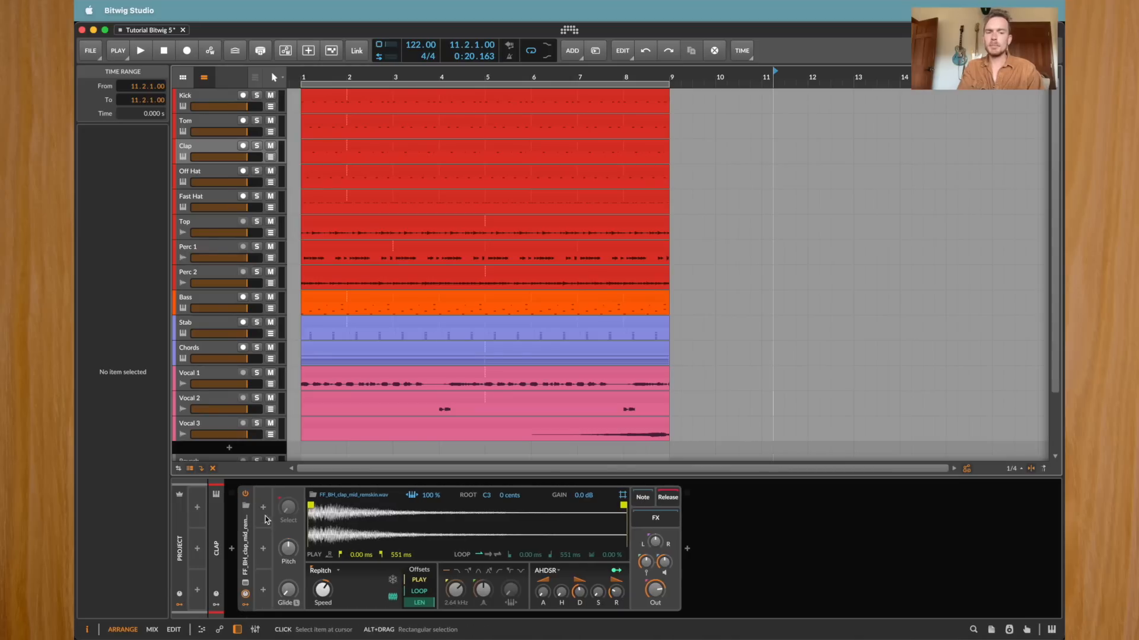
click(247, 606)
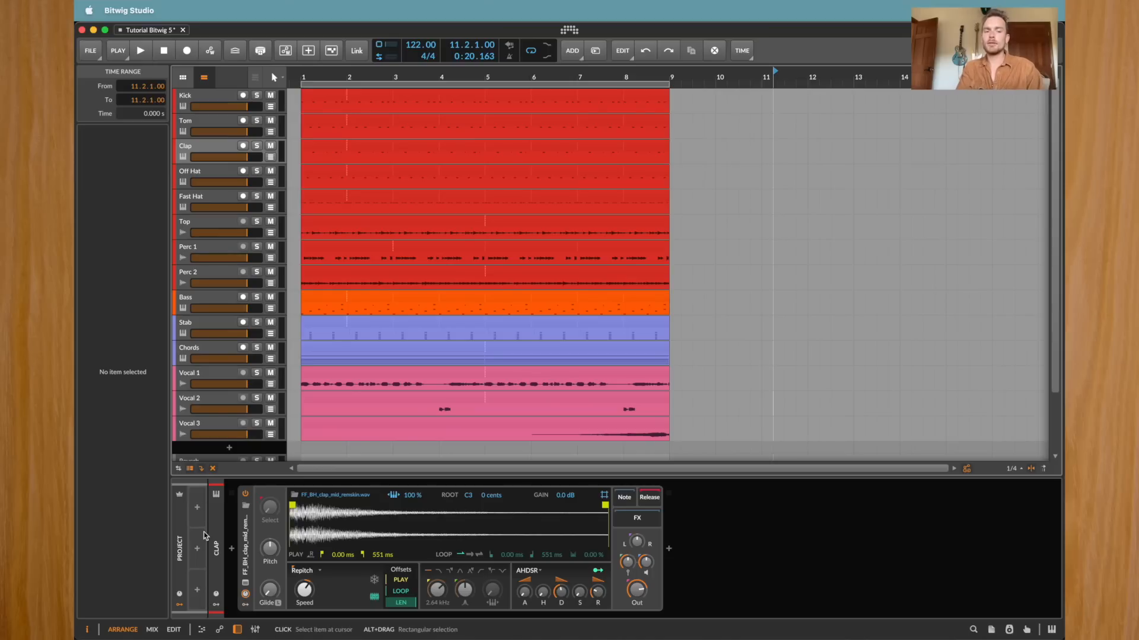
Add a Macro modulator to the project's first modulator slot
click(197, 509)
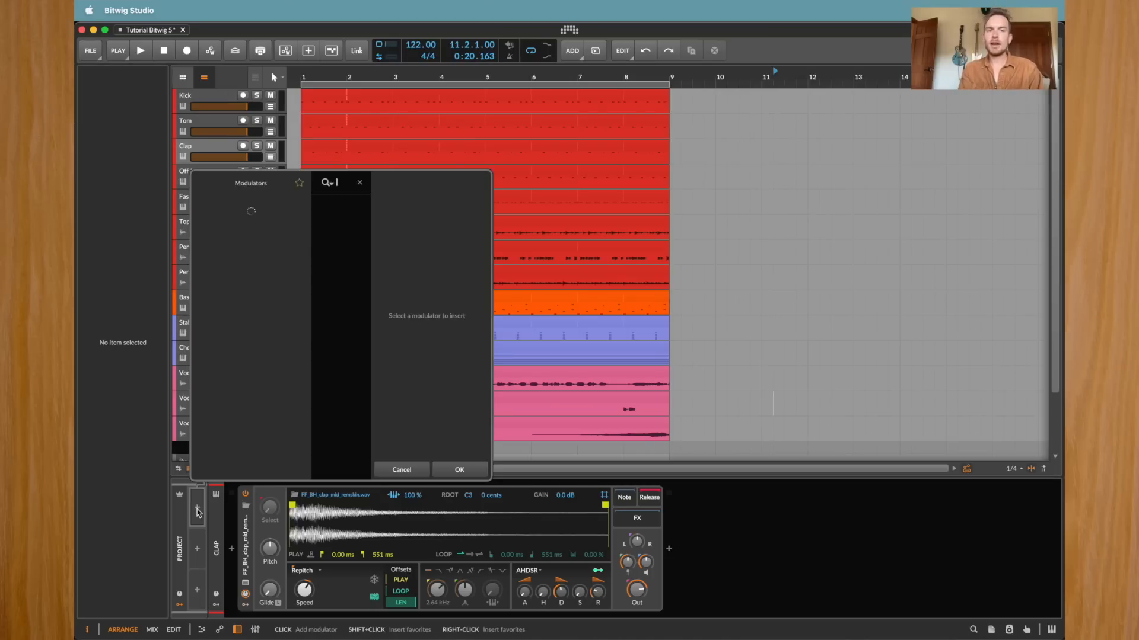
text(ma)
key(Down)
key(Down)
key(Return)
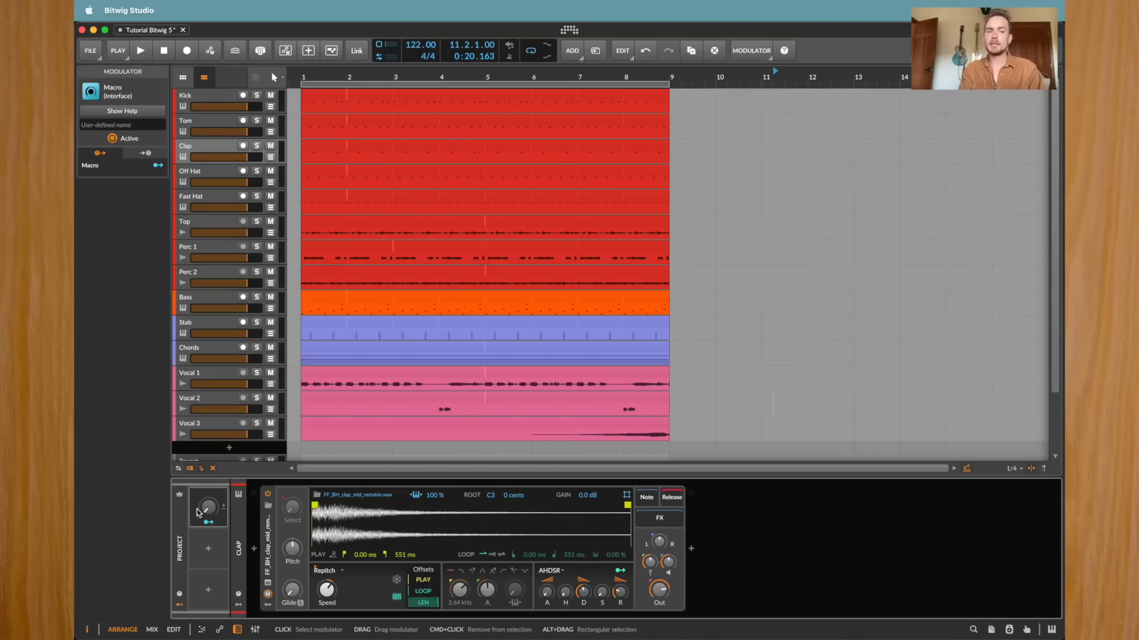
Toggle the project Macro's modulation mapping on and off to view the parameters it can control
click(212, 524)
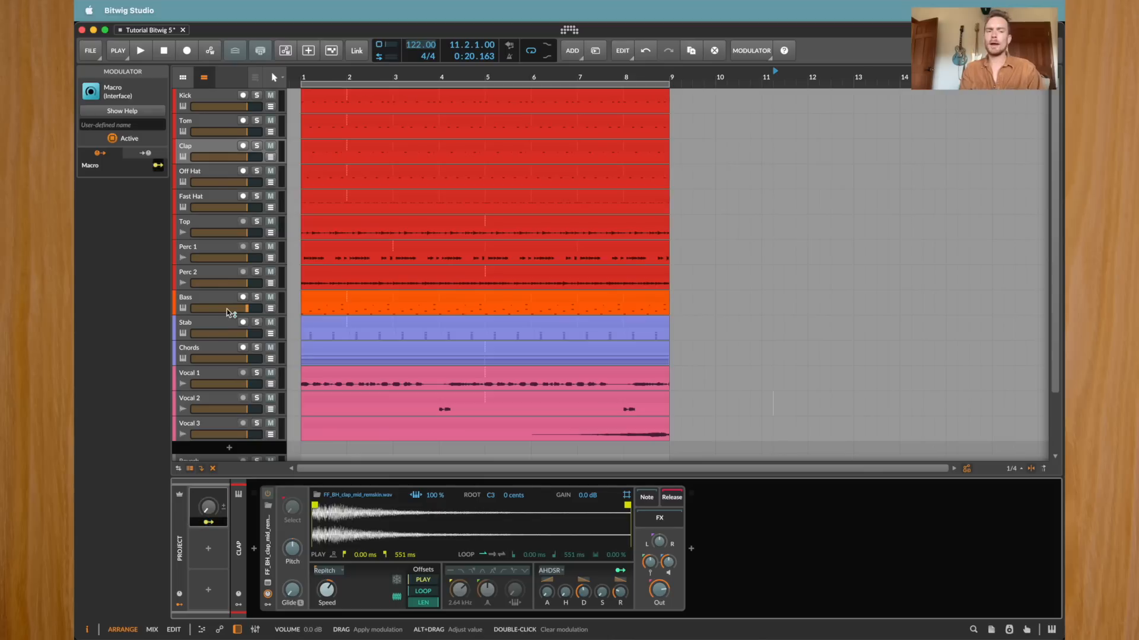
click(209, 524)
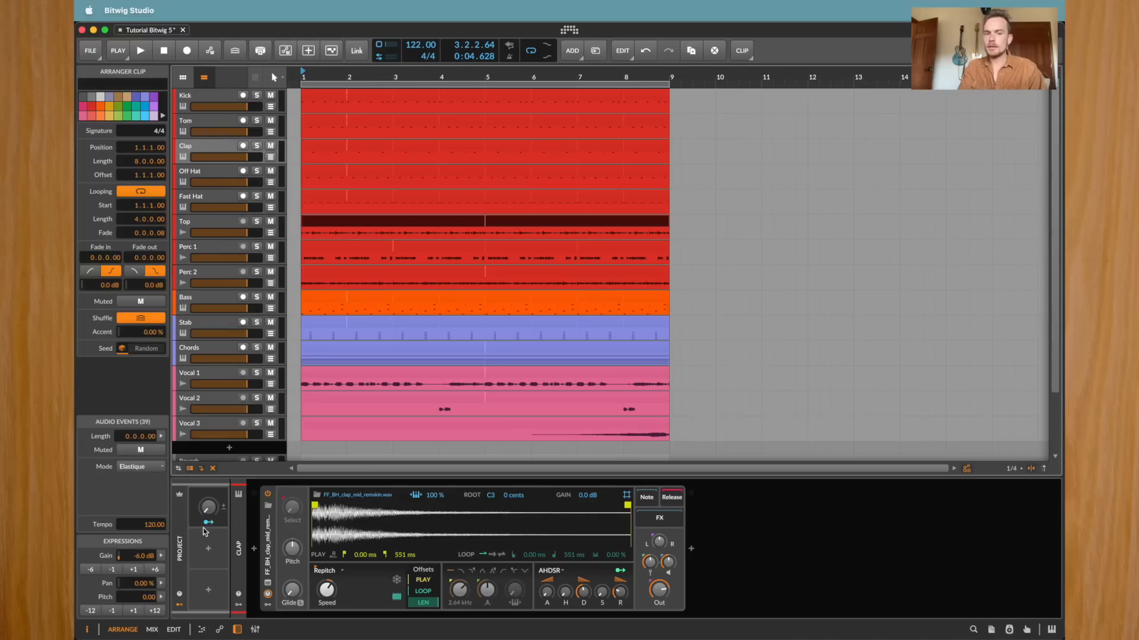
click(209, 522)
click(208, 525)
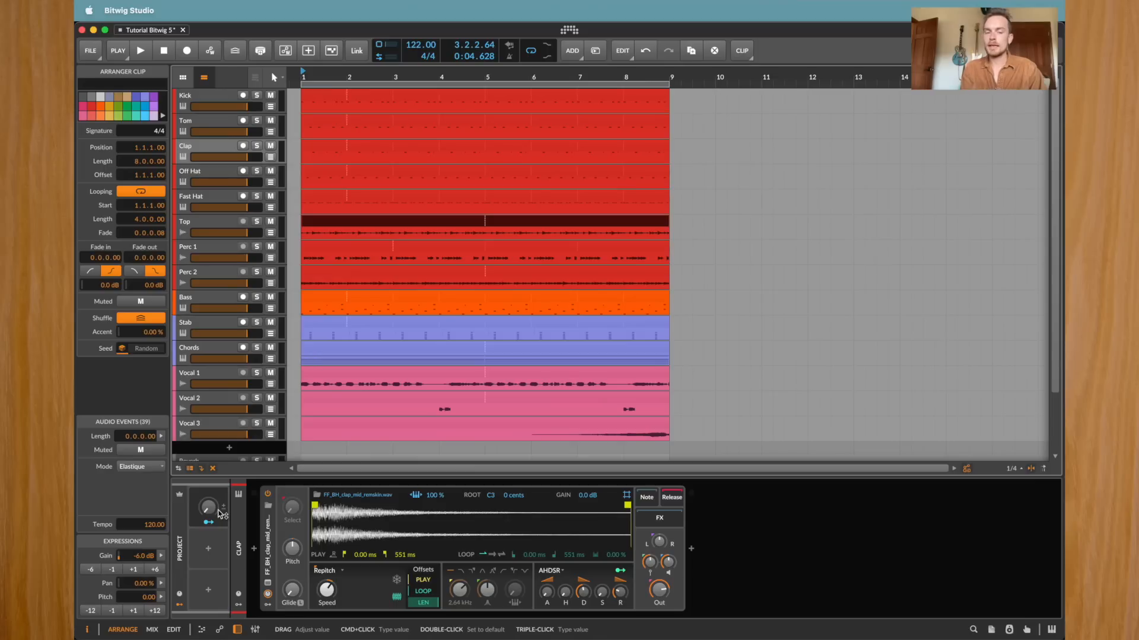
Map Vocal 1's volume to the project Macro so it drops to silence, and raise the Macro to 100 %
key(space)
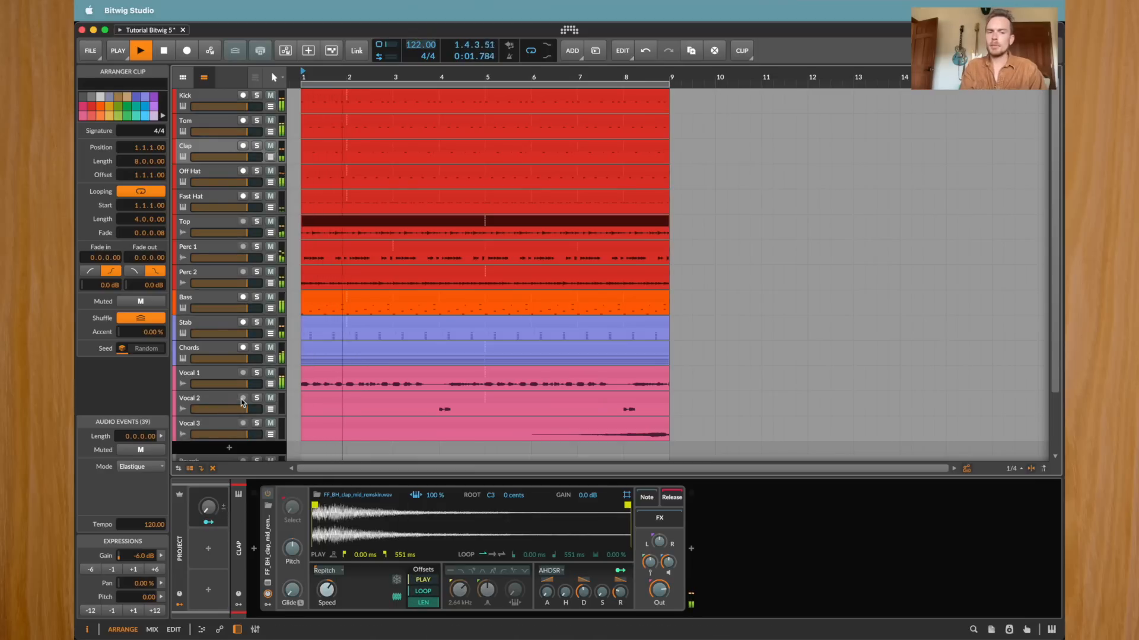
drag(246, 384, 191, 384)
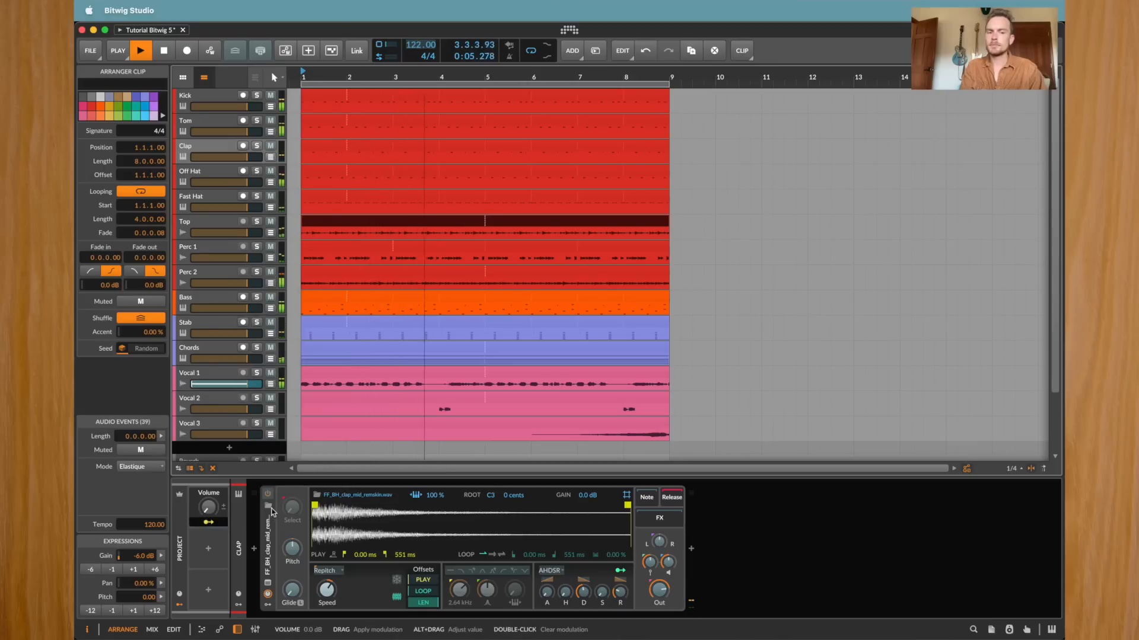
click(208, 522)
key(space)
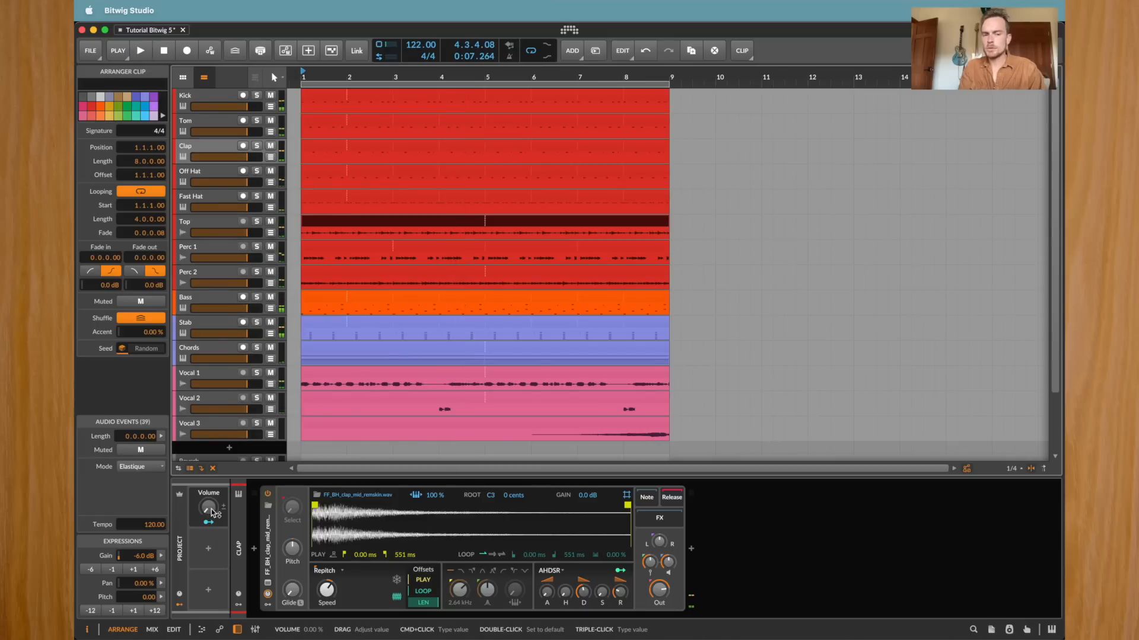
mouse_move(211, 509)
mouse_down()
mouse_move(211, 469)
mouse_move(211, 510)
mouse_up()
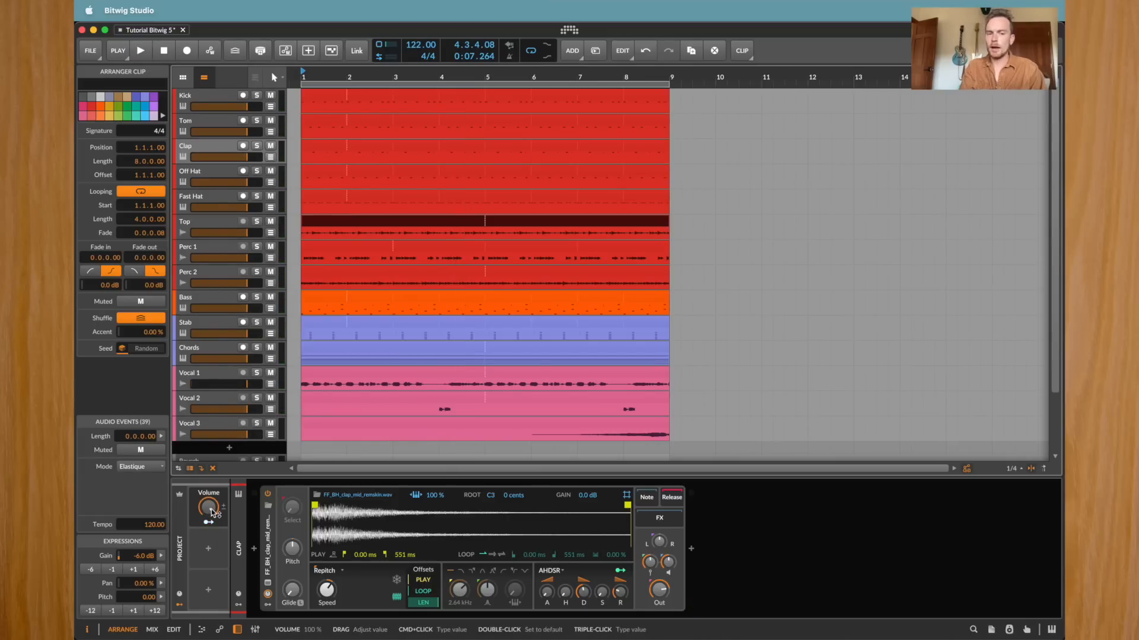
During playback, map the Clap, Stab, Chords, Vocal 3 and Vocal 2 volumes to the project Macro so that it lowers them
click(212, 523)
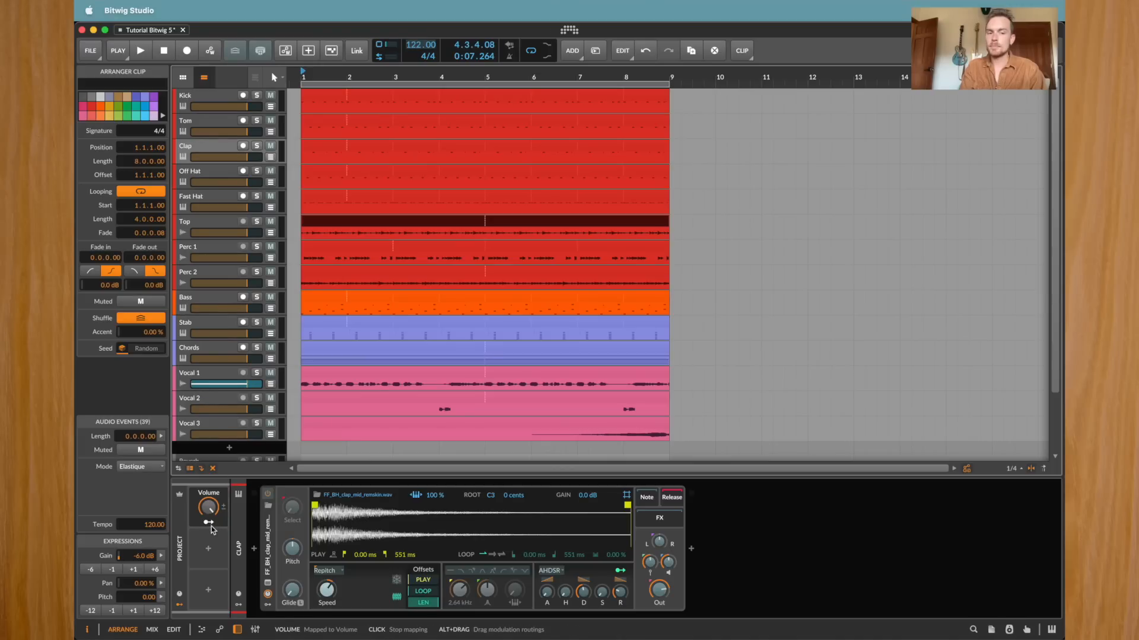
key(space)
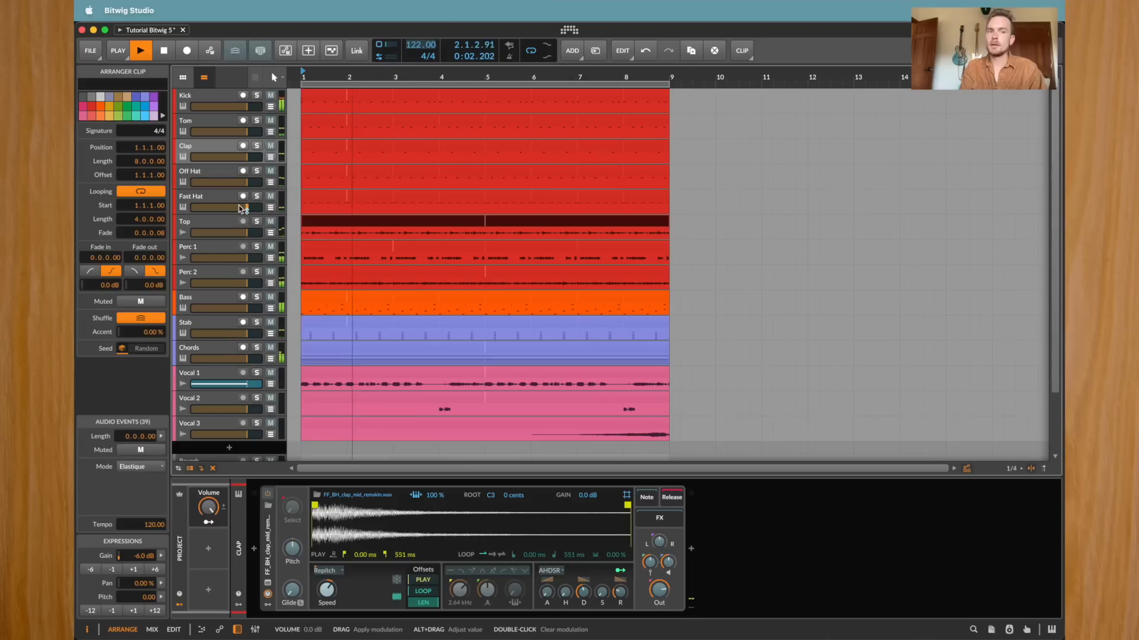
drag(248, 159, 196, 159)
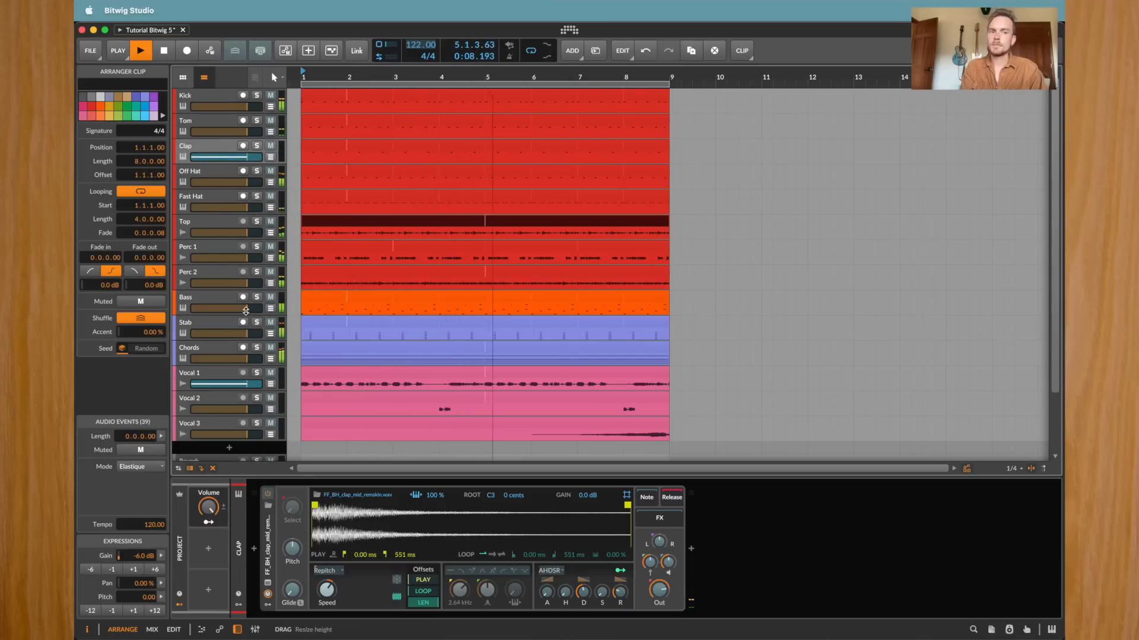
drag(244, 335, 216, 360)
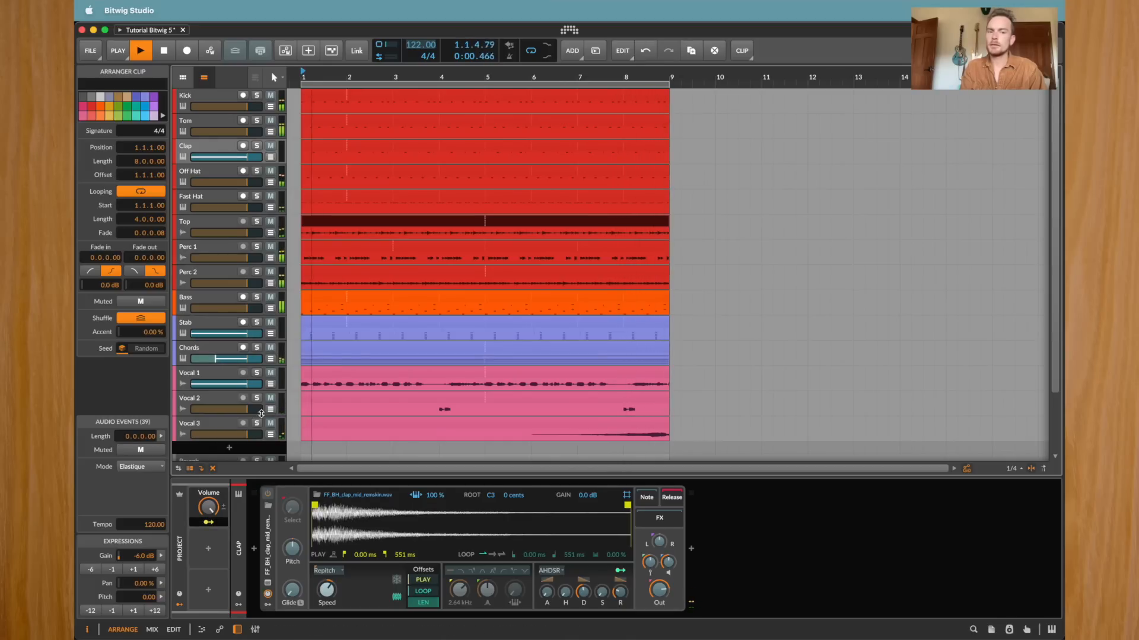
drag(241, 436, 196, 409)
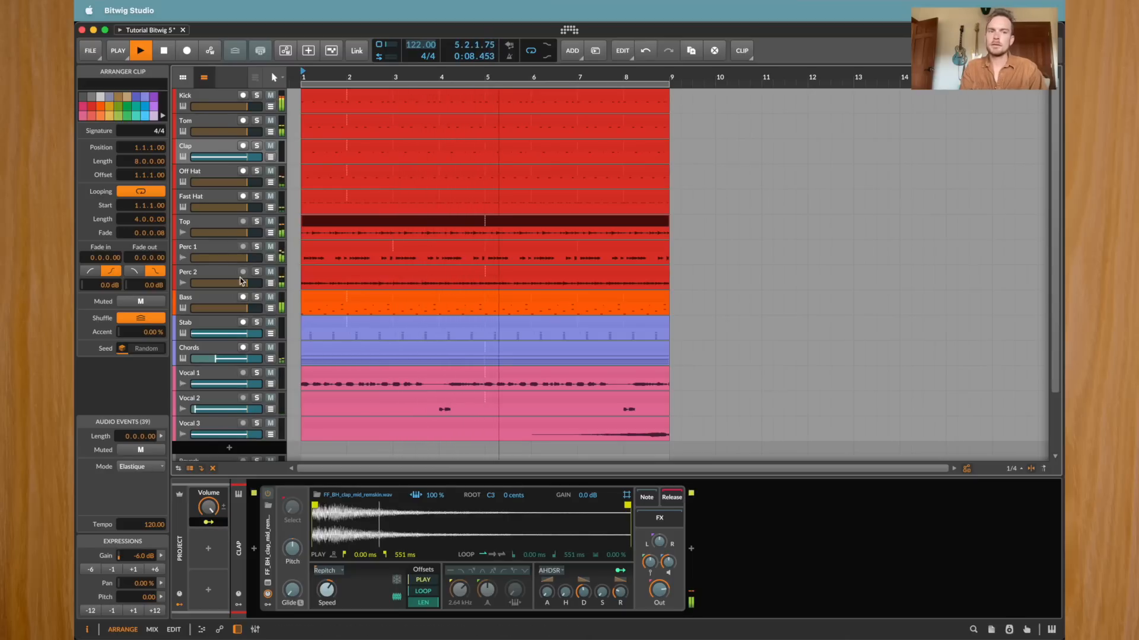
Map the Perc 2 and Top volumes to the Macro for a partial drop and Off Hat's for a full drop, then end mapping
drag(242, 281, 244, 285)
drag(243, 236, 230, 236)
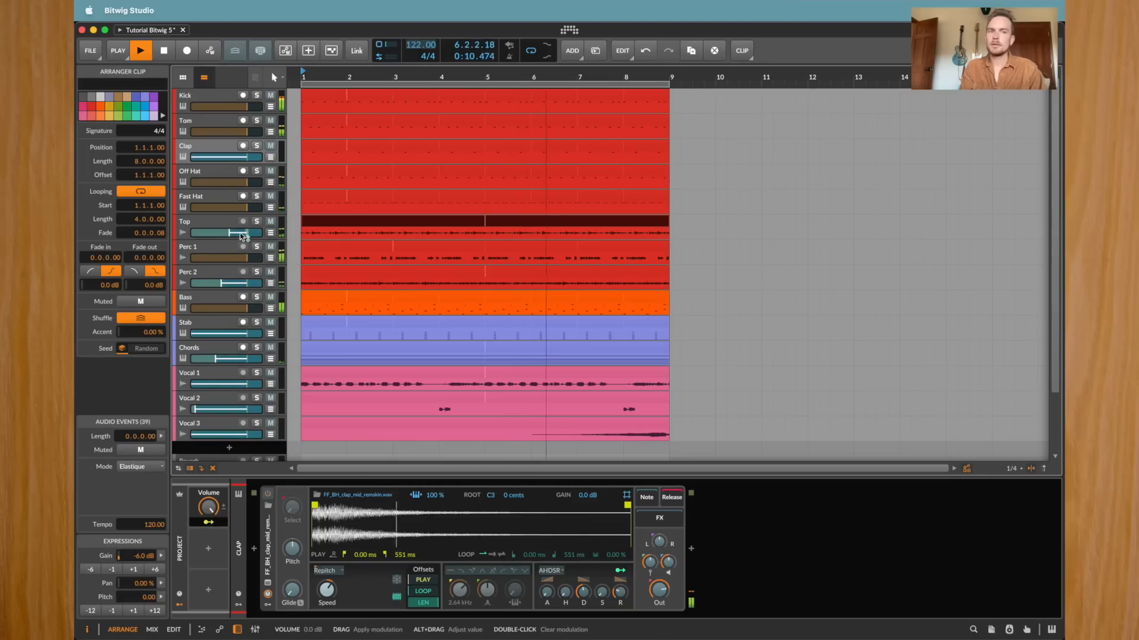
drag(239, 186, 243, 187)
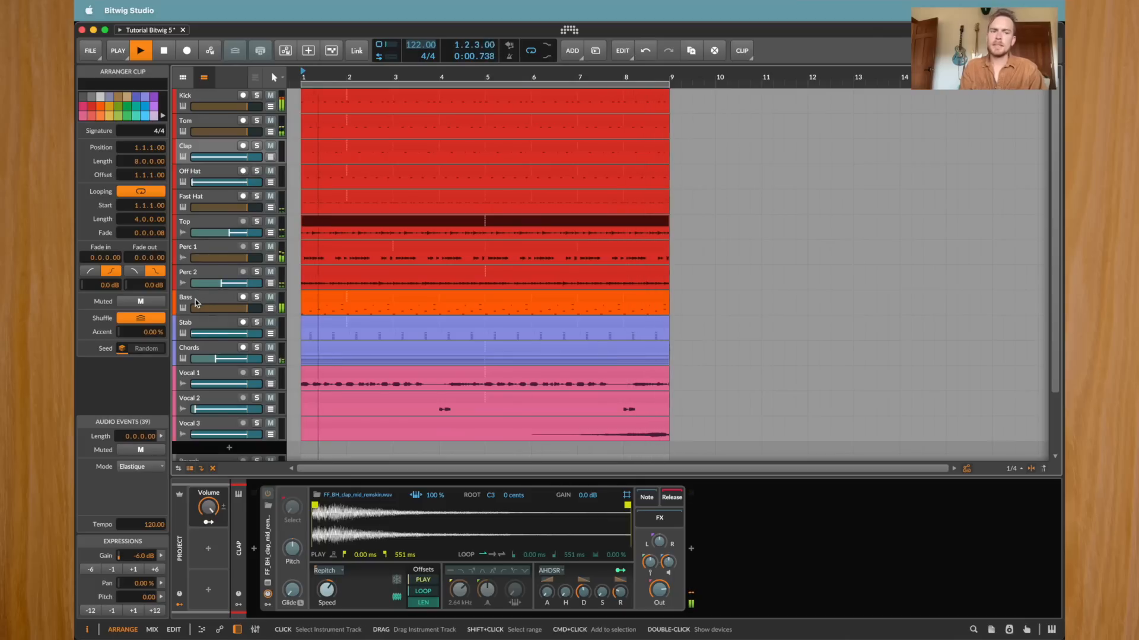
key(Escape)
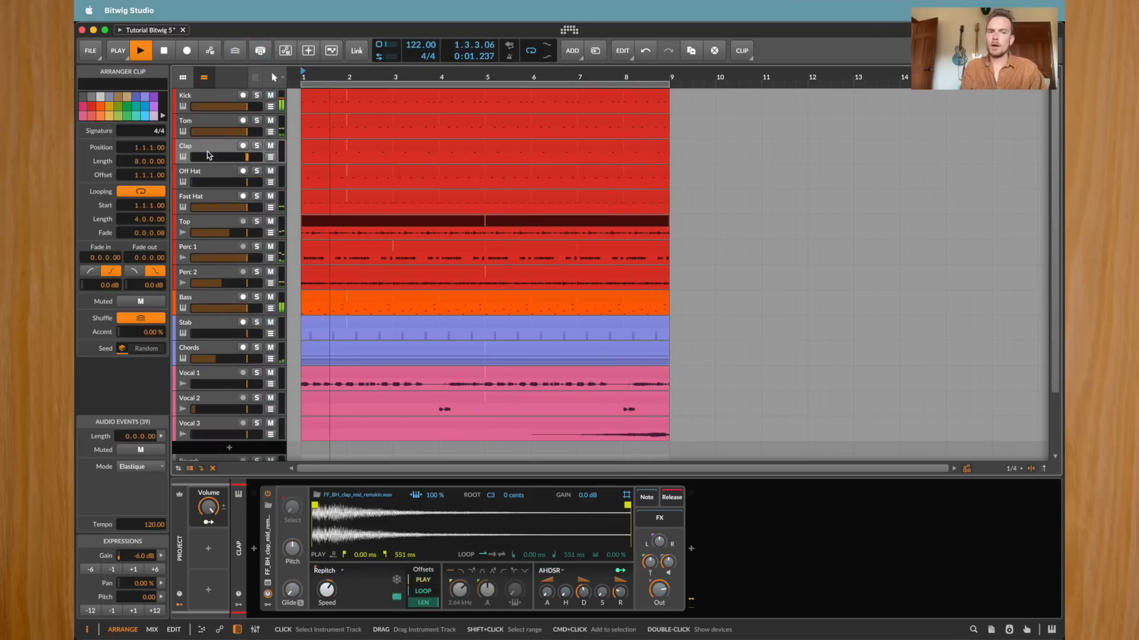
Map the sustain and decay of the Bass track's Polymer amplitude envelope to the project Macro
click(191, 305)
click(209, 522)
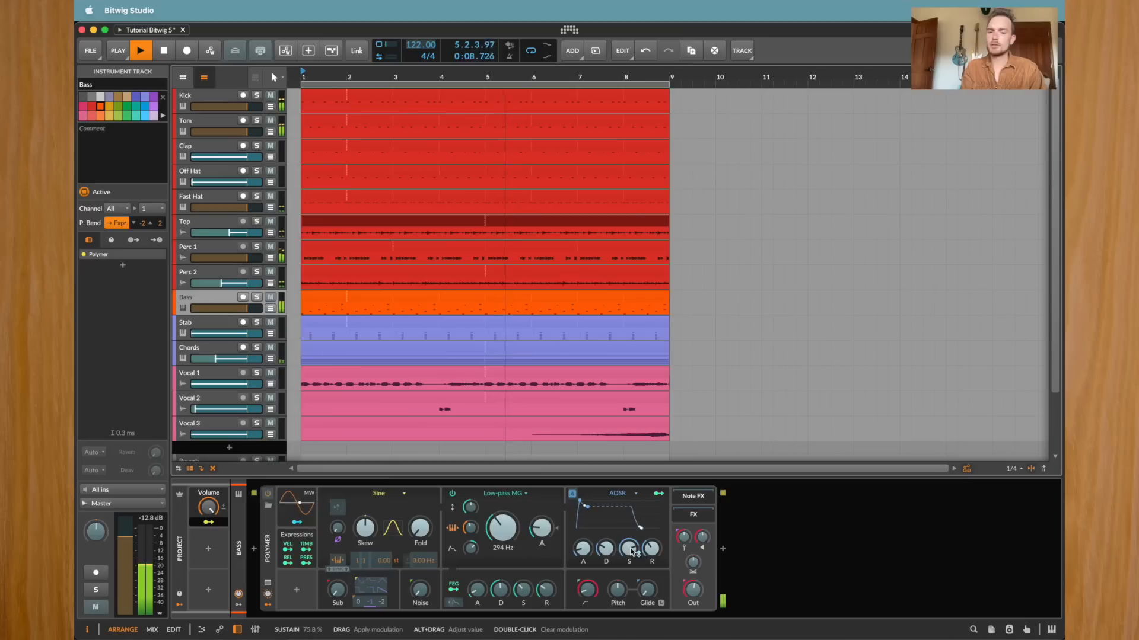
drag(629, 548, 606, 549)
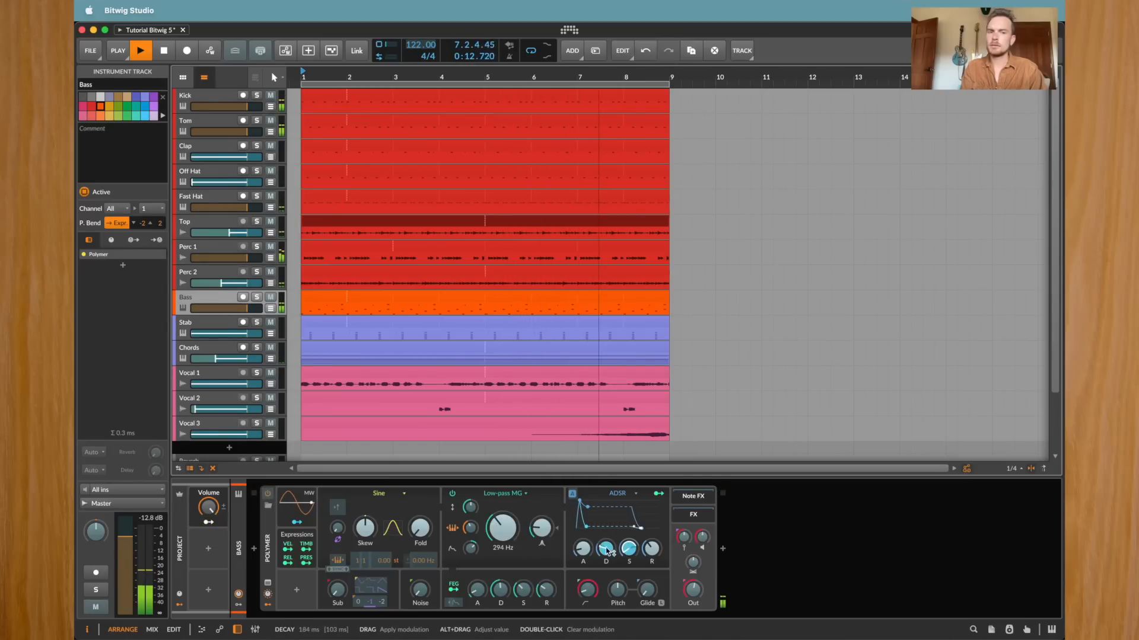
click(208, 522)
Map the Perc 1, Tom and Fast Hat volumes to the project Macro for partial drops, end mapping and rename the Macro Intro
click(217, 249)
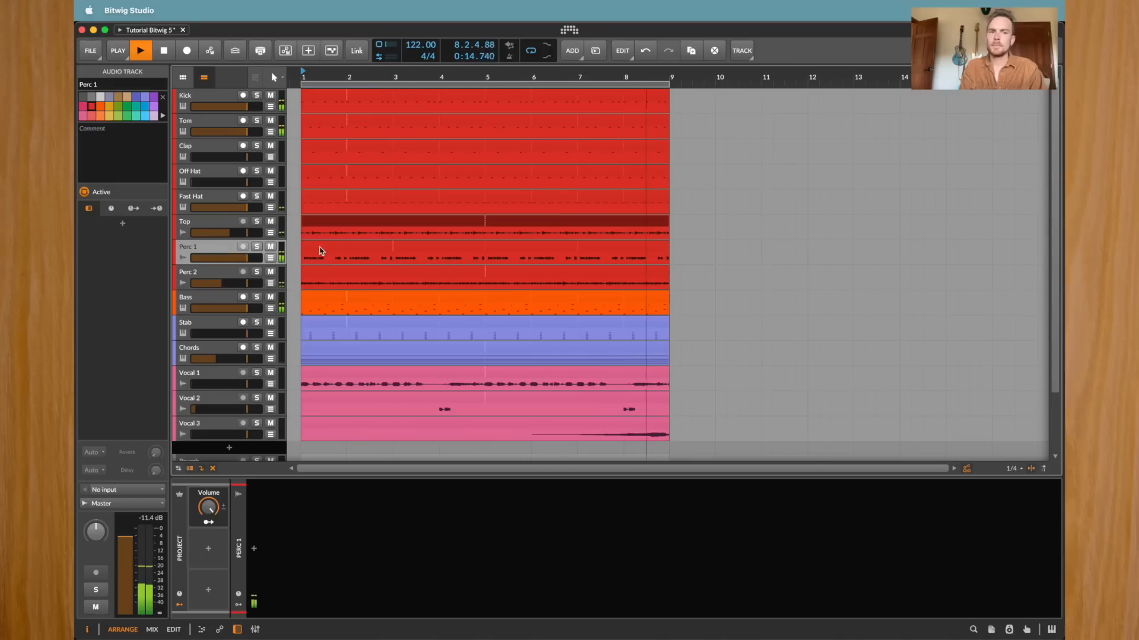
click(208, 524)
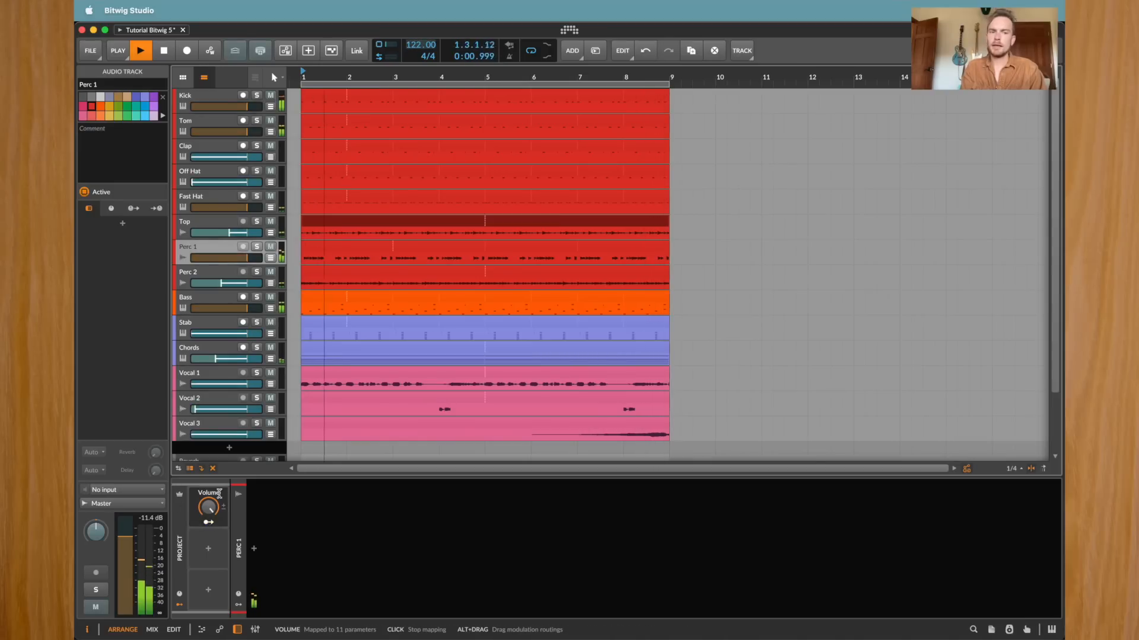
drag(237, 258, 240, 264)
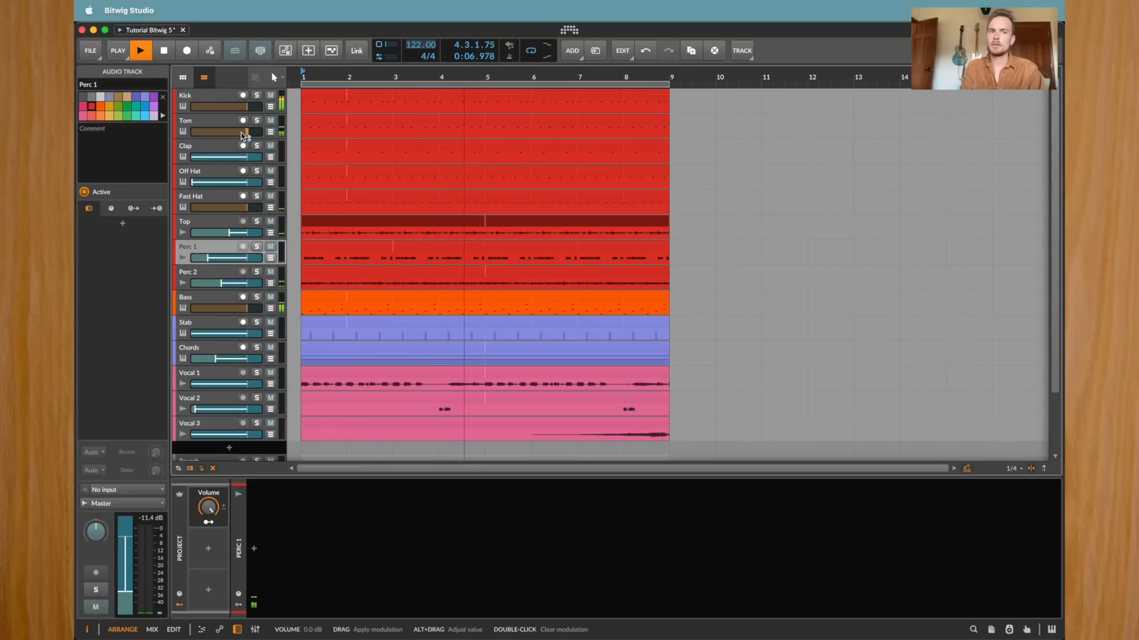
drag(241, 135, 242, 141)
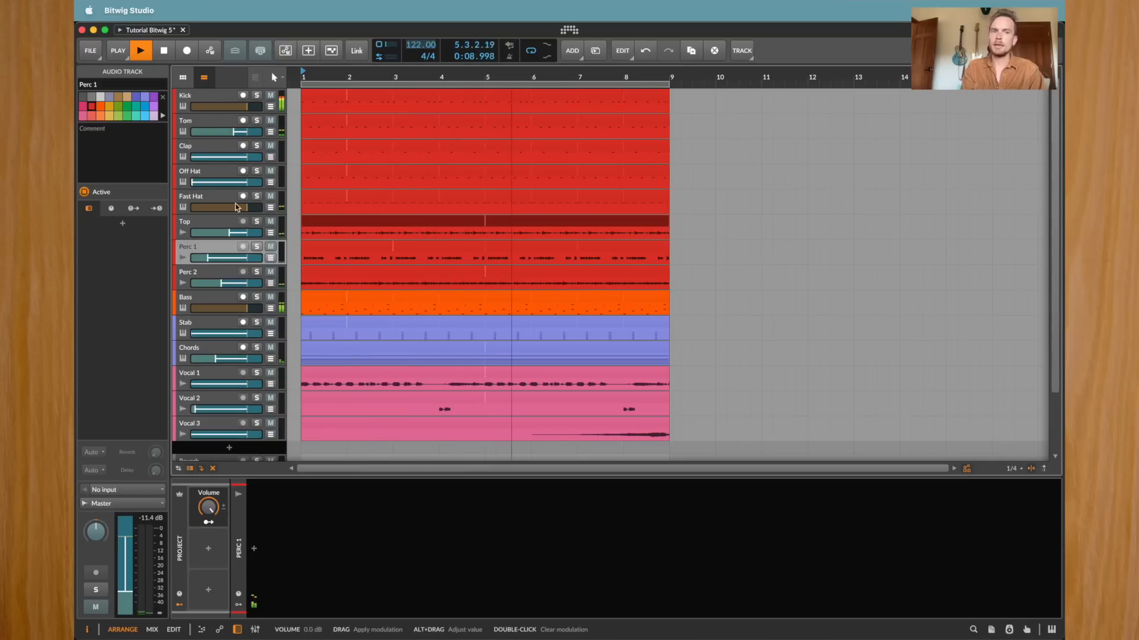
drag(241, 207, 242, 210)
key(Escape)
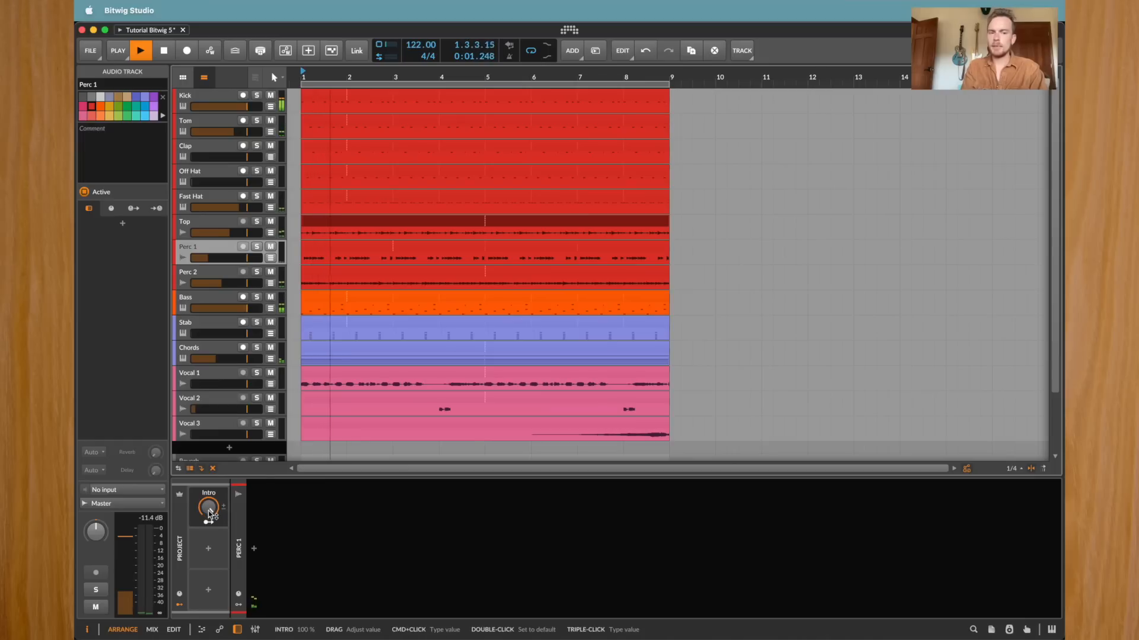
Audition the Intro Macro during playback by sweeping it between 0 and 100 %, reset it to 0 % and stop playback
drag(209, 514, 209, 516)
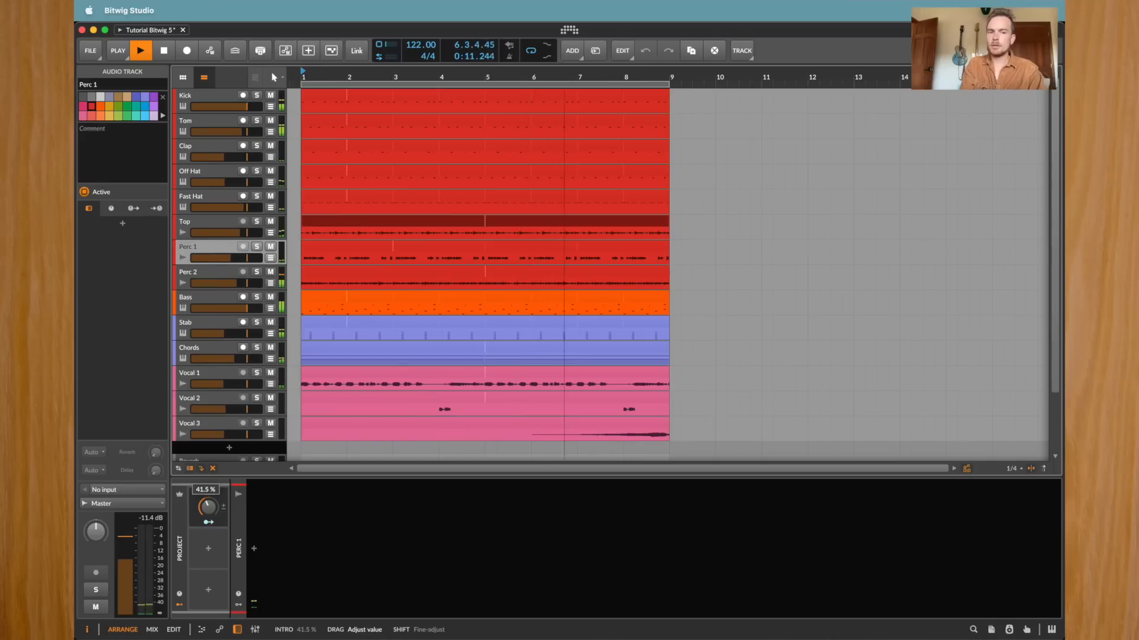
drag(207, 507, 208, 522)
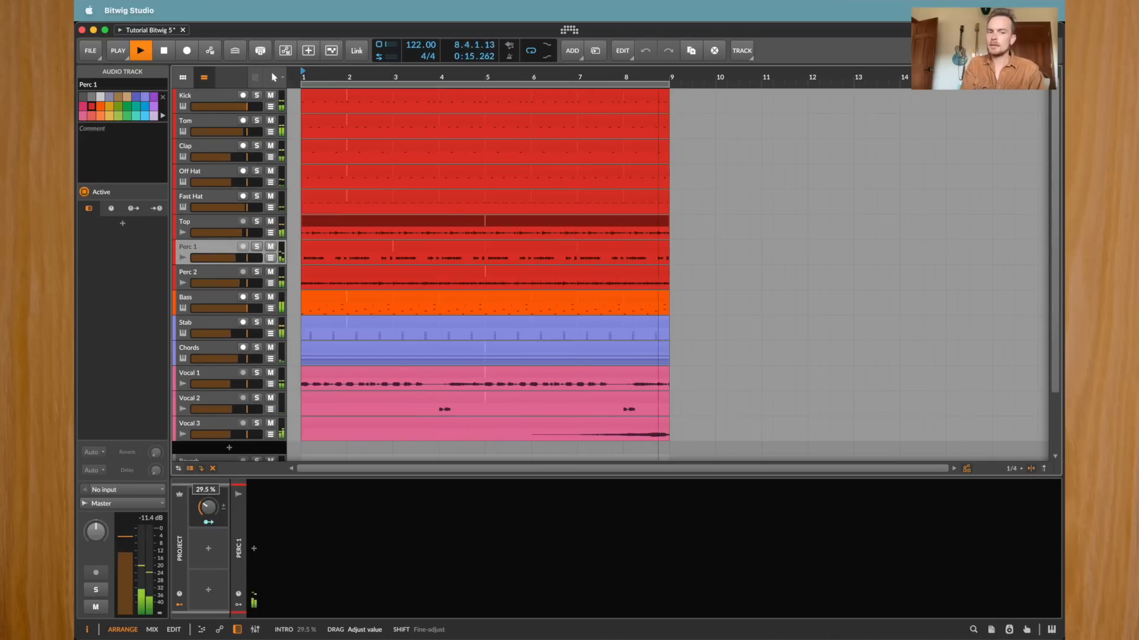
drag(209, 522, 208, 511)
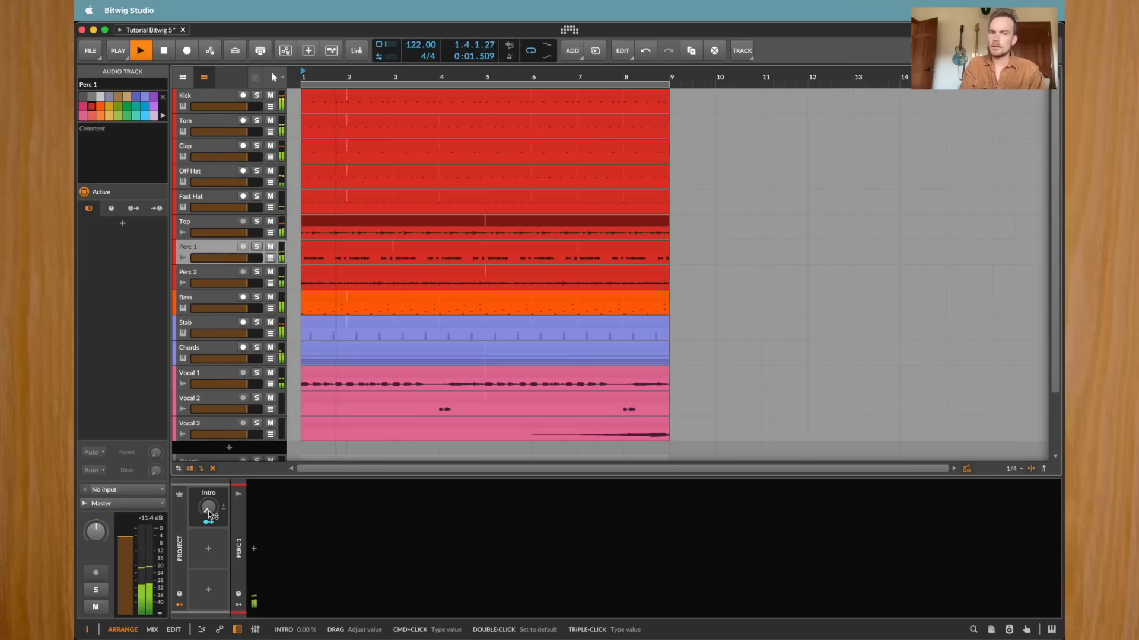
double_click(208, 510)
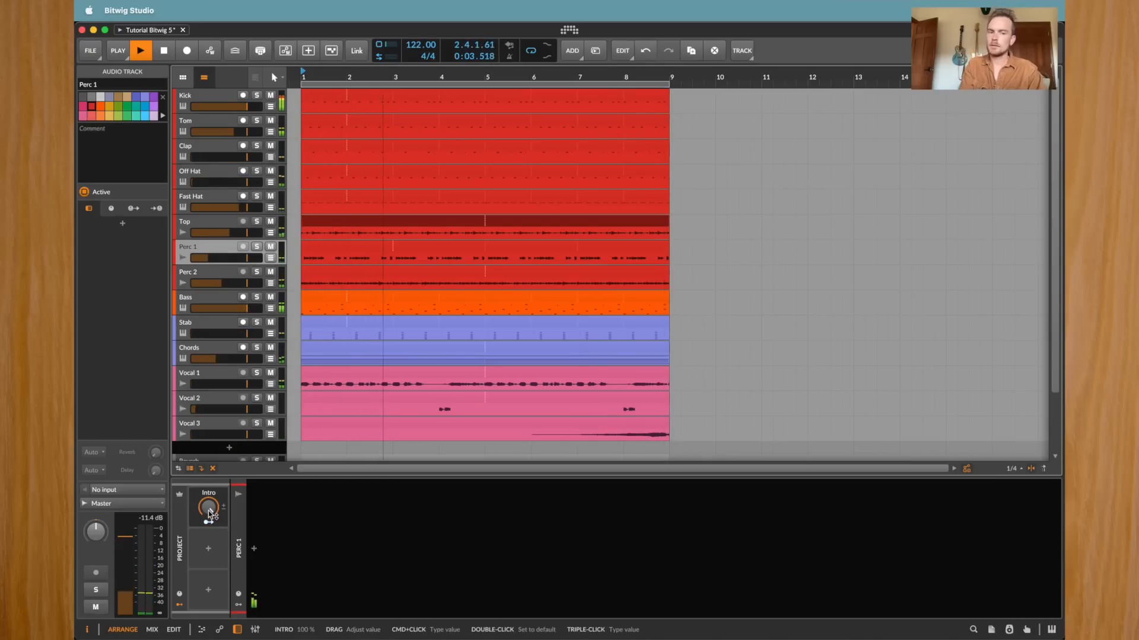
key(space)
key(super+m)
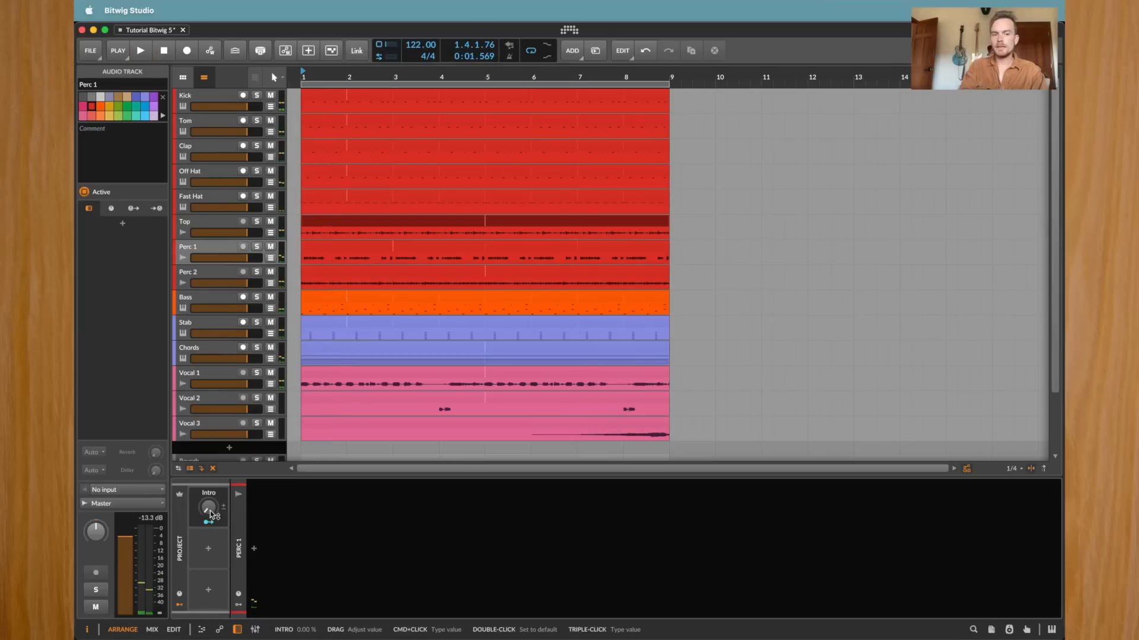
Insert a second project-level Macro below Intro and raise it to its maximum for mapping
click(211, 555)
text(macro)
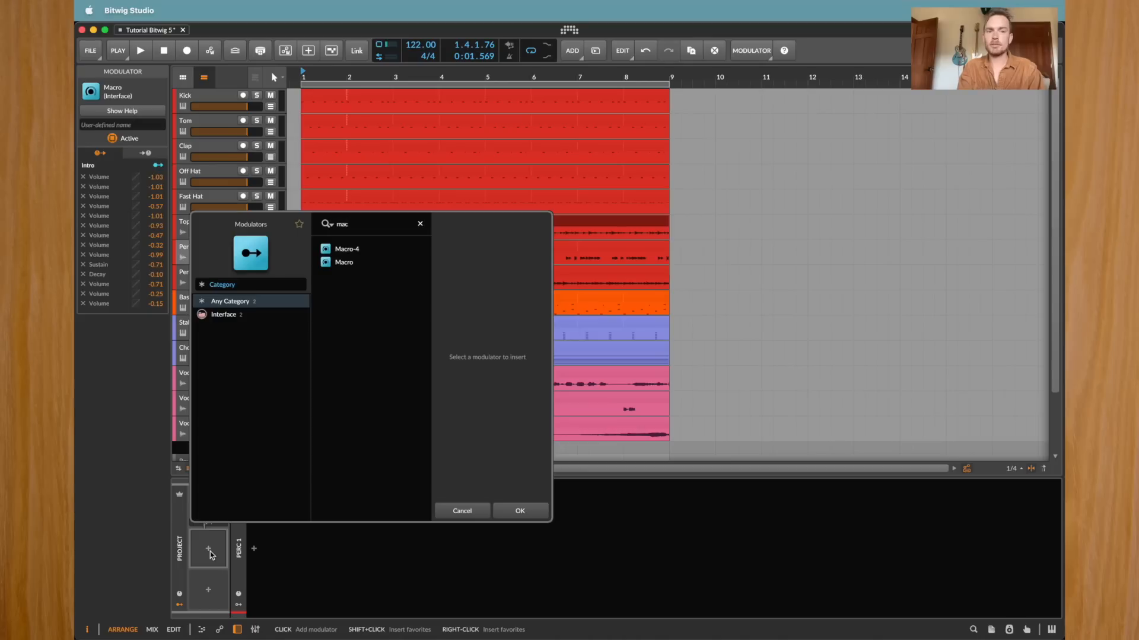
key(Return)
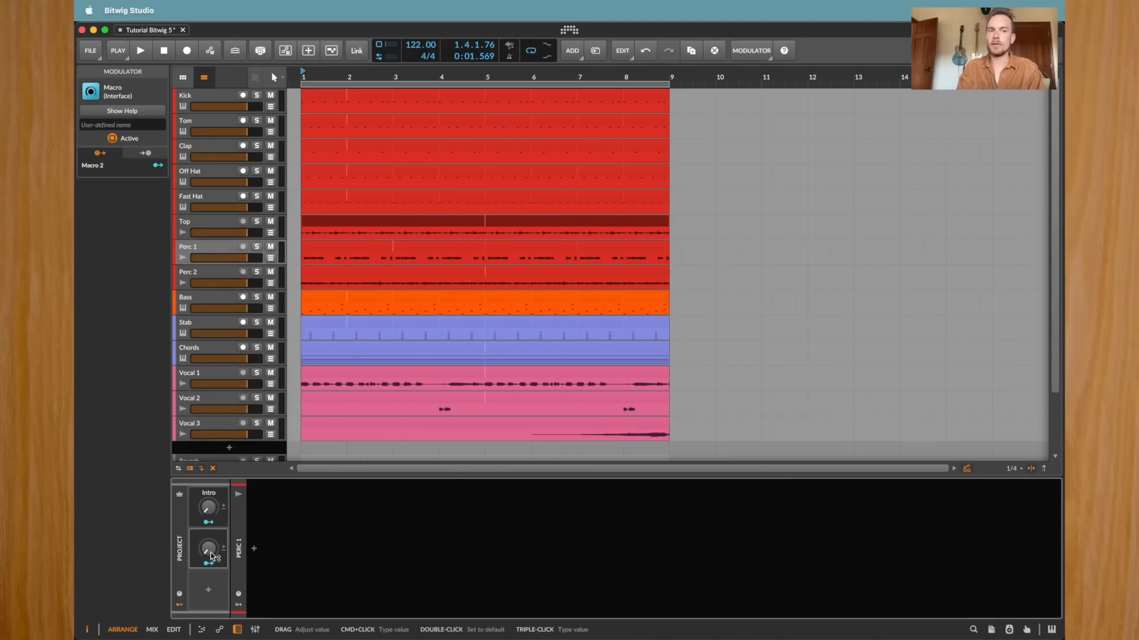
click(209, 564)
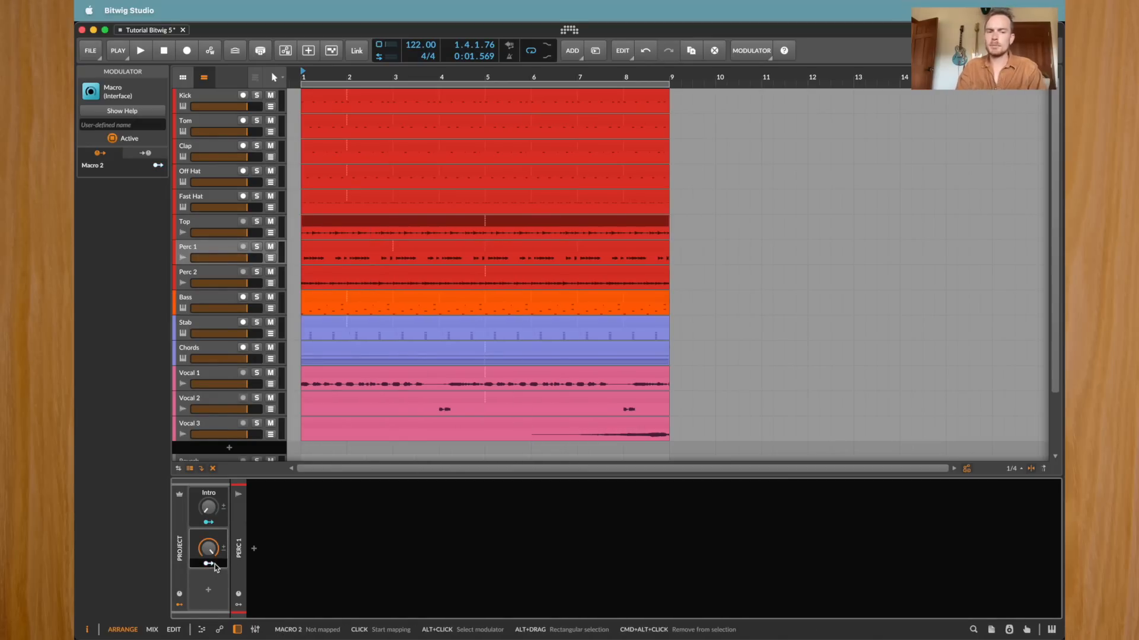
During playback, map the Kick, Bass and Clap volumes to the second project Macro so they drop to silence
key(space)
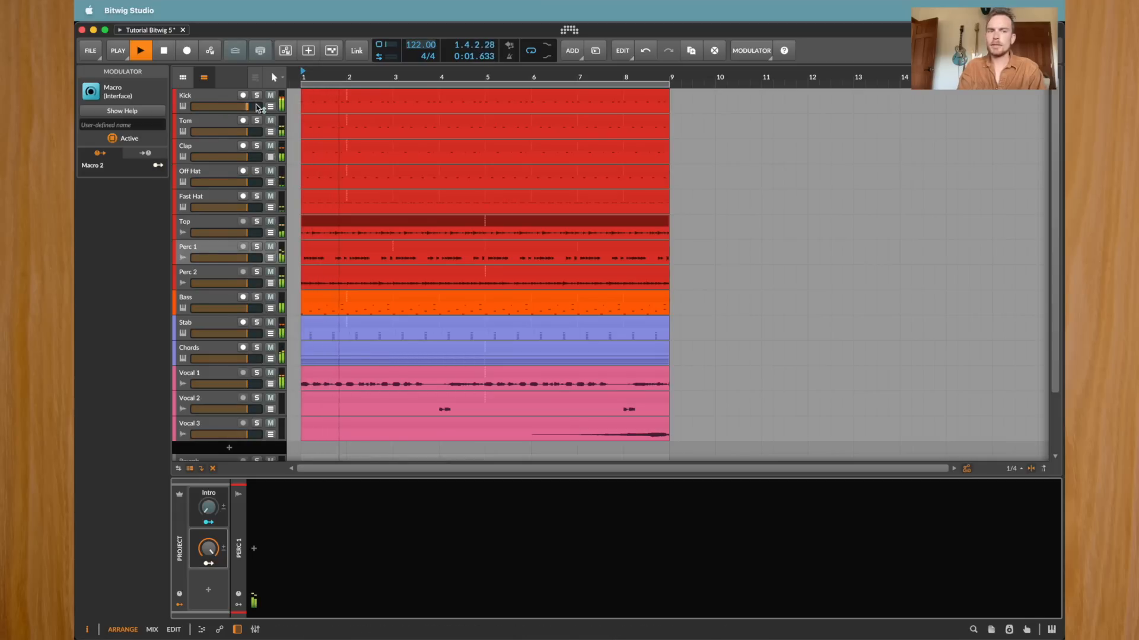
drag(244, 106, 198, 106)
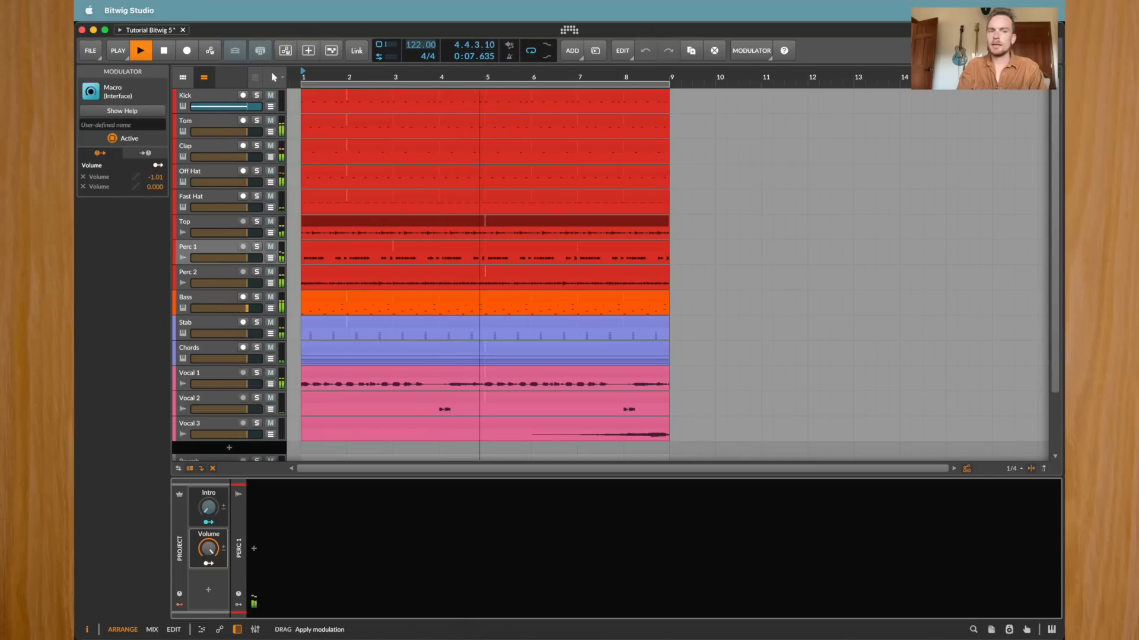
drag(246, 309, 242, 308)
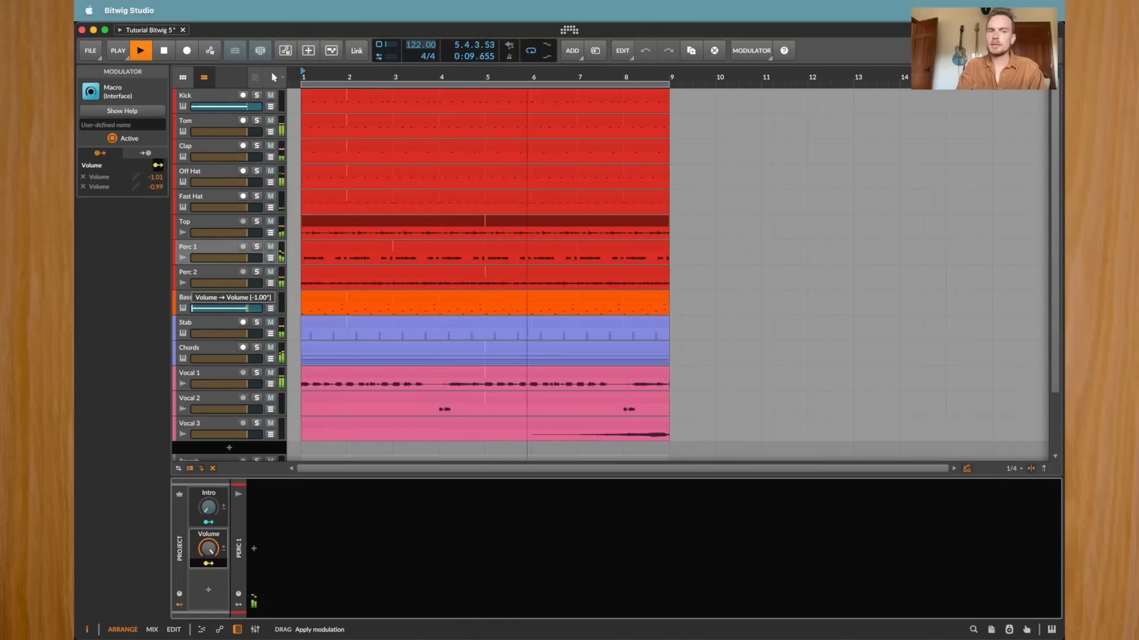
drag(246, 157, 195, 157)
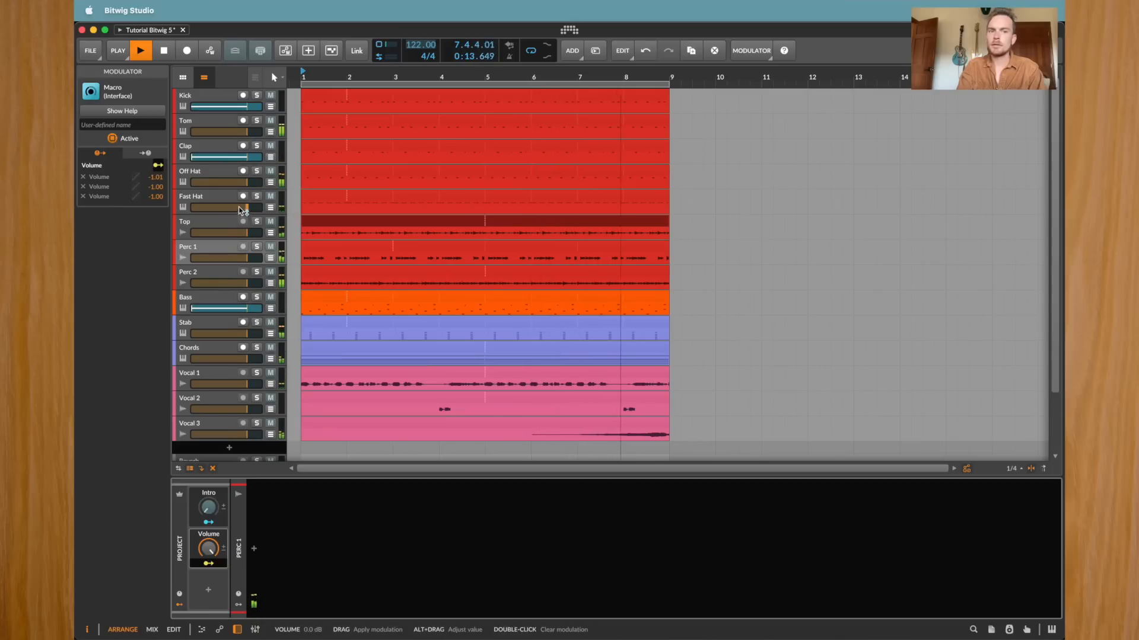
Map the Perc 2, Perc 1 and Off Hat volumes to the second Macro by -0.35, -0.20 and -0.50, then end mapping
drag(246, 283, 241, 258)
drag(247, 182, 231, 182)
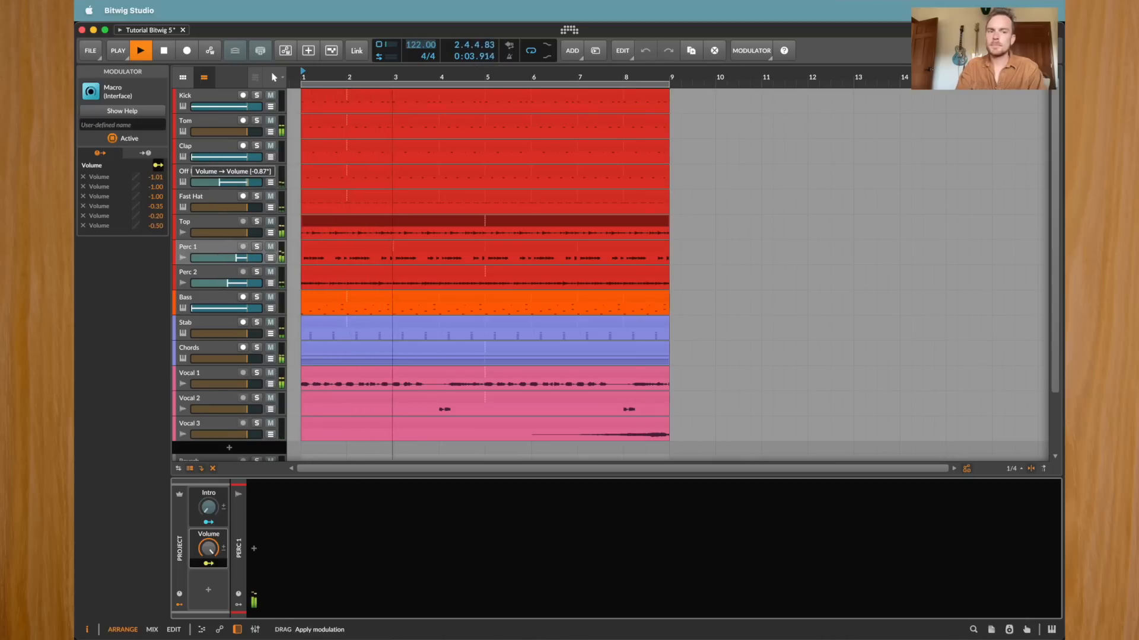
key(Escape)
Map the Stab, Chords and Vocal 1 sends into the Reverb track to the Volume Macro
scroll(222, 394, down, 3)
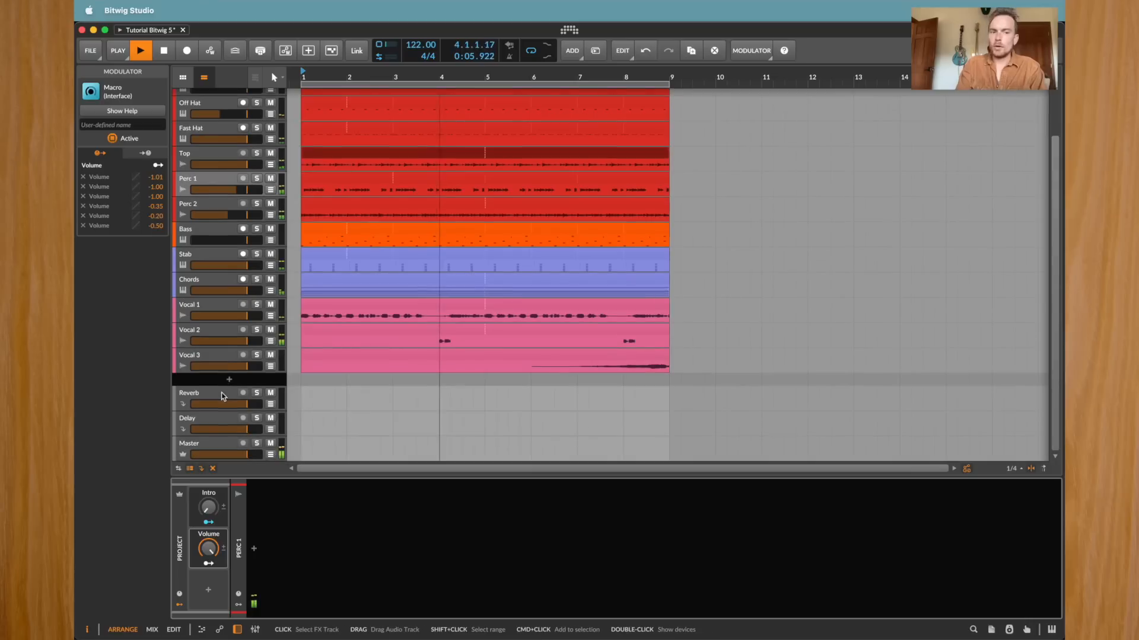
click(212, 392)
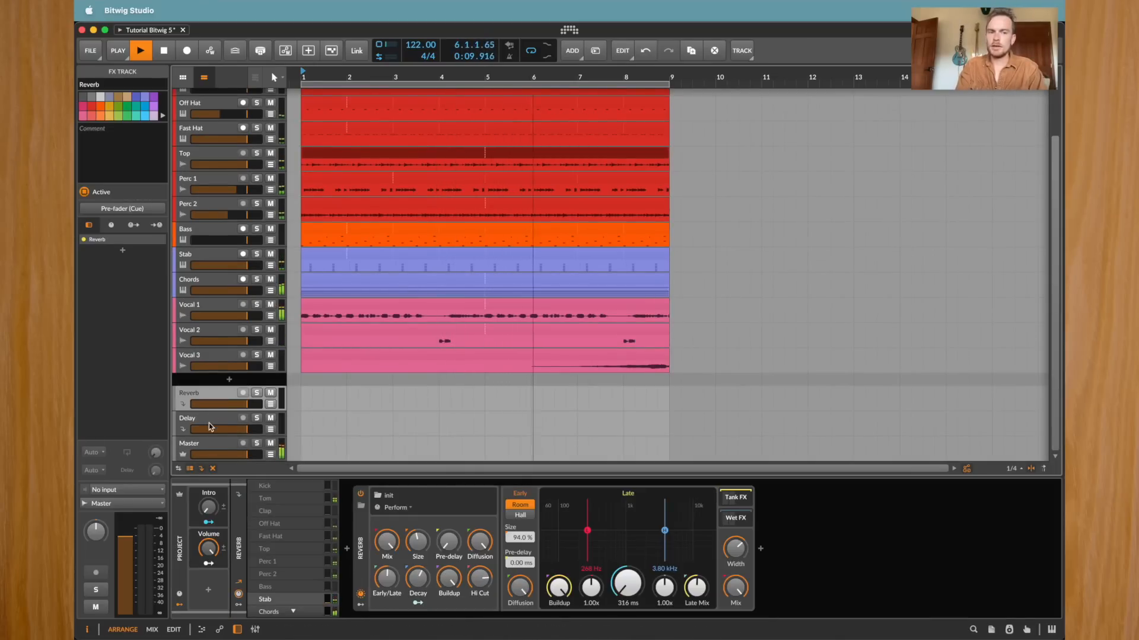
mouse_move(209, 564)
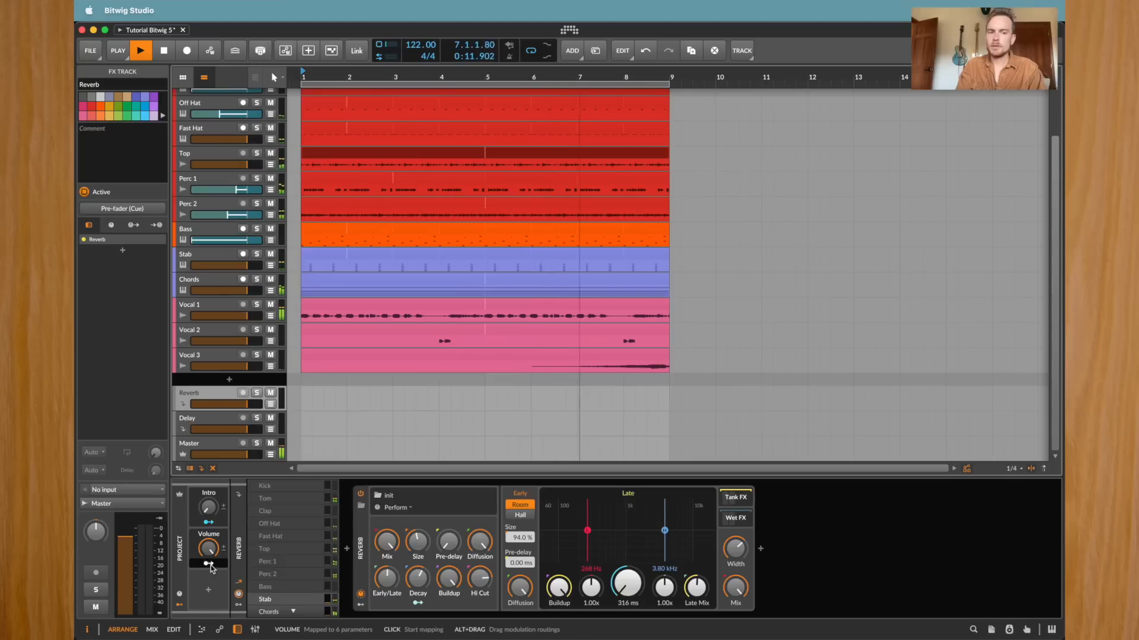
scroll(334, 569, down, 3)
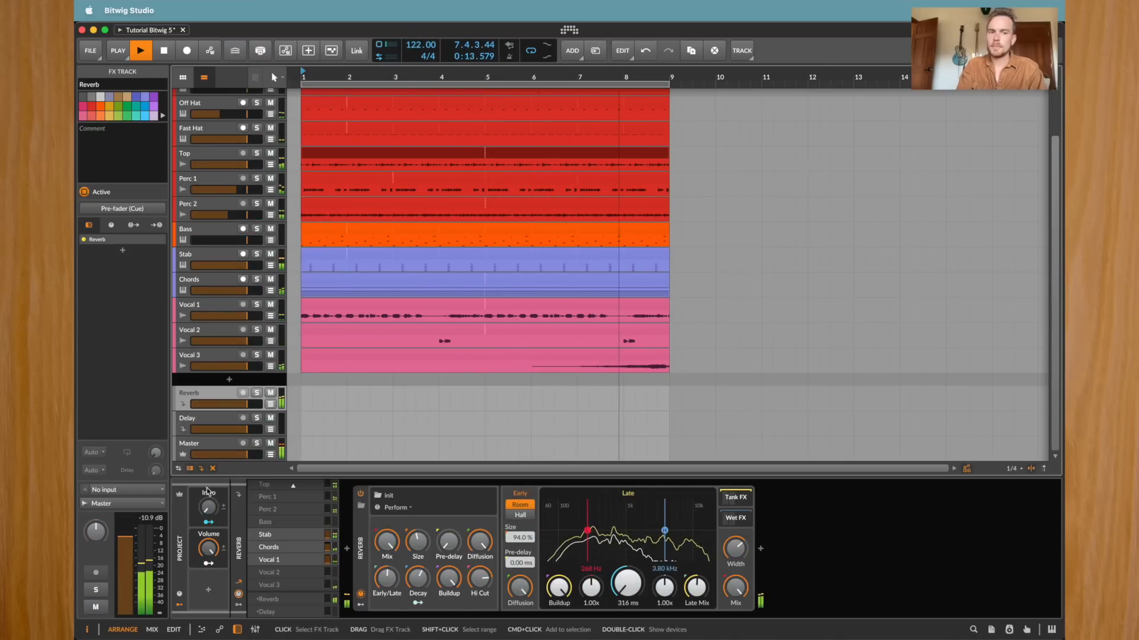
Map the Vocal 1, Vocal 2 and Vocal 3 sends into the Delay track to the Volume Macro
click(202, 420)
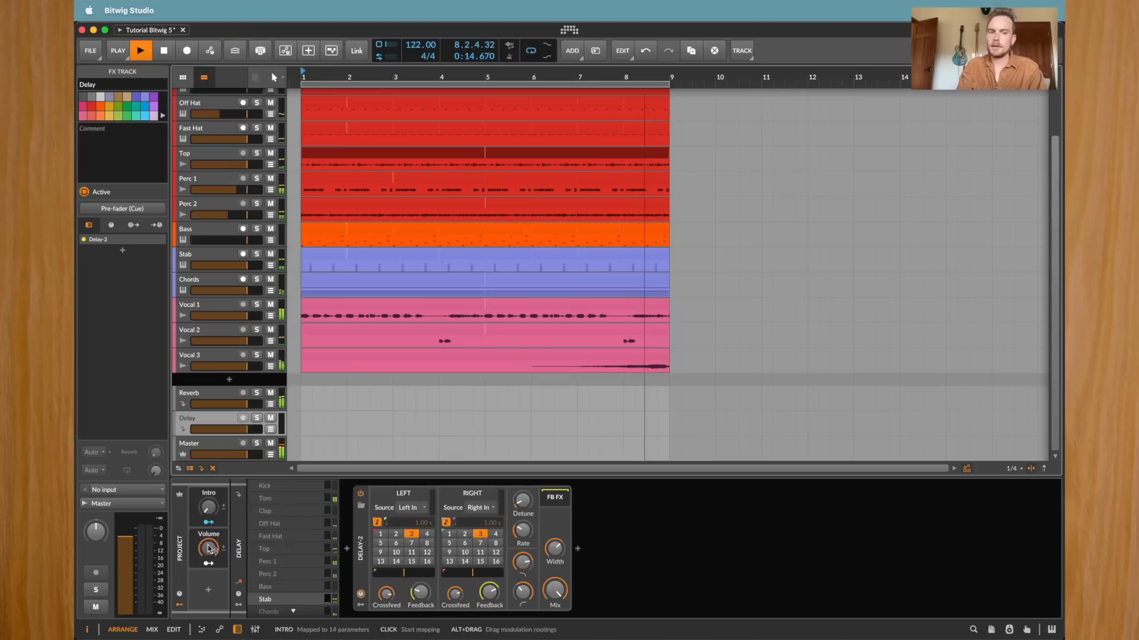
click(218, 331)
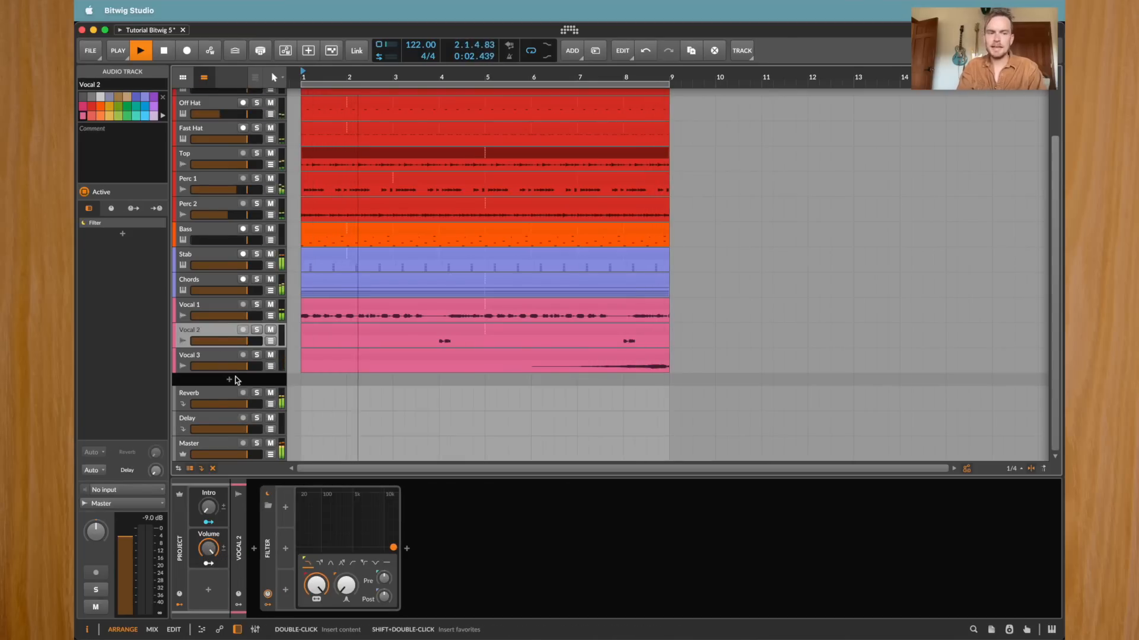
click(225, 421)
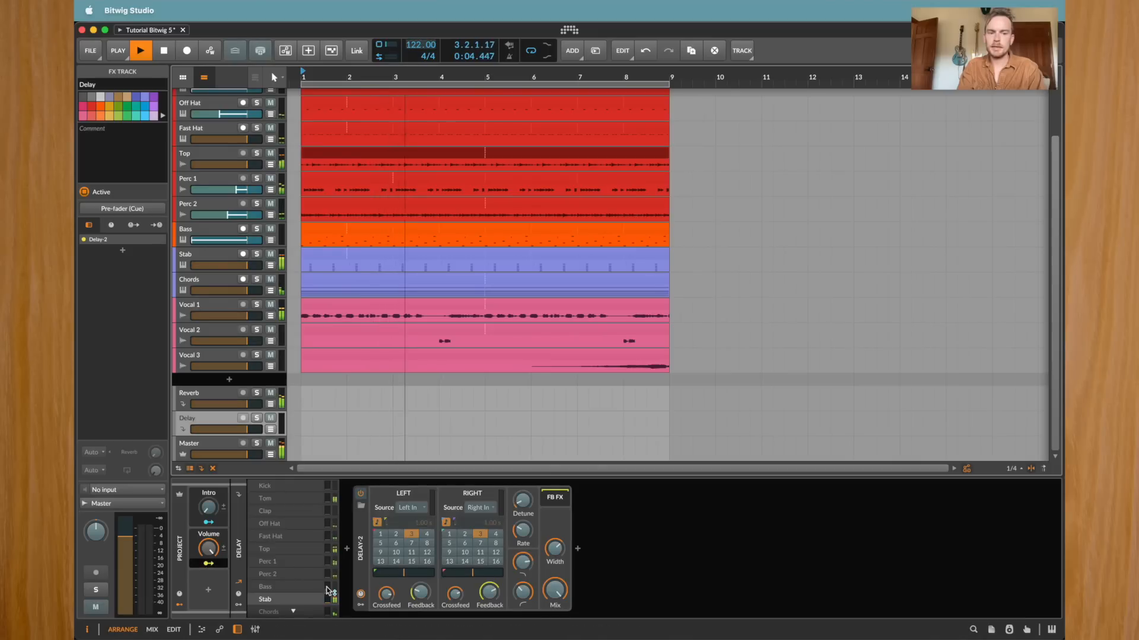
scroll(328, 591, down, 3)
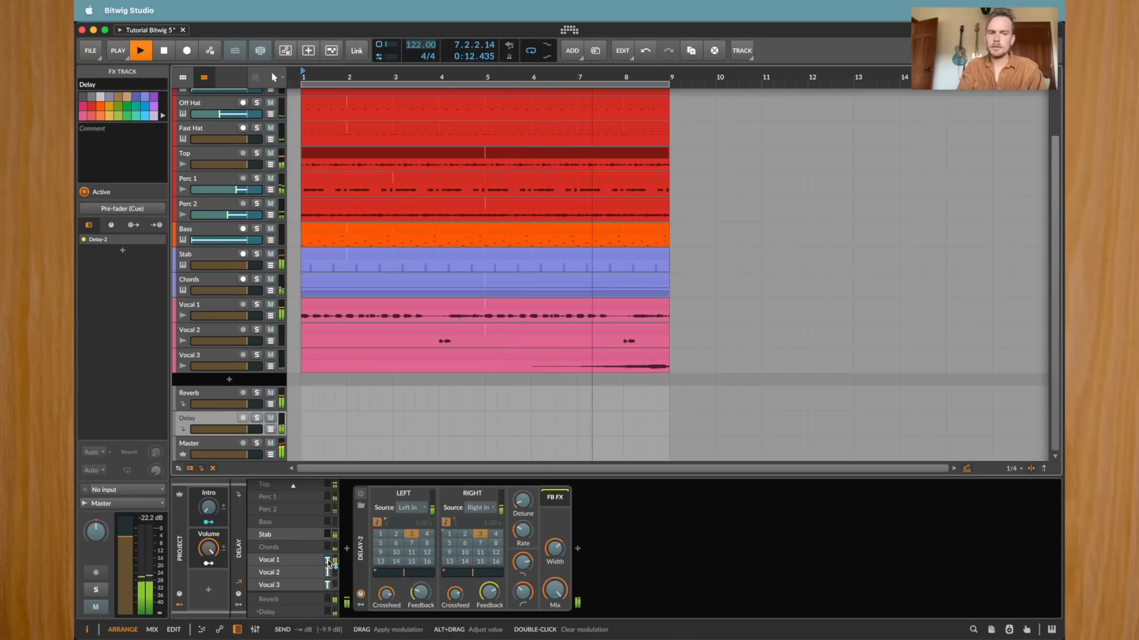
Insert an EQ-2 device on the Perc 2 track
scroll(288, 302, up, 3)
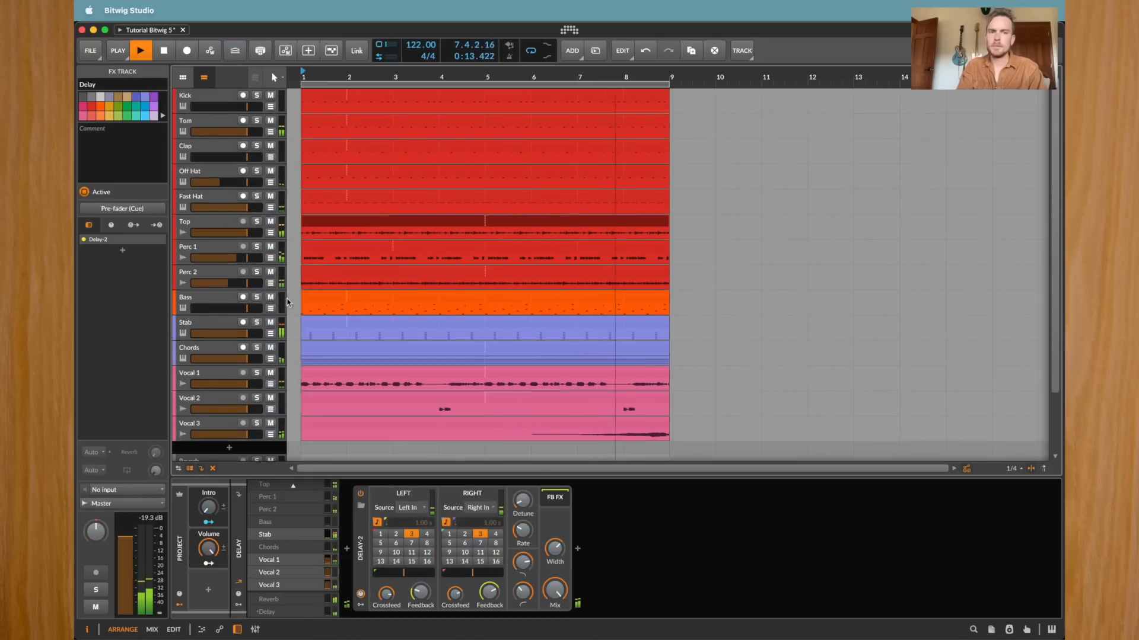
click(205, 278)
click(253, 550)
text(eq)
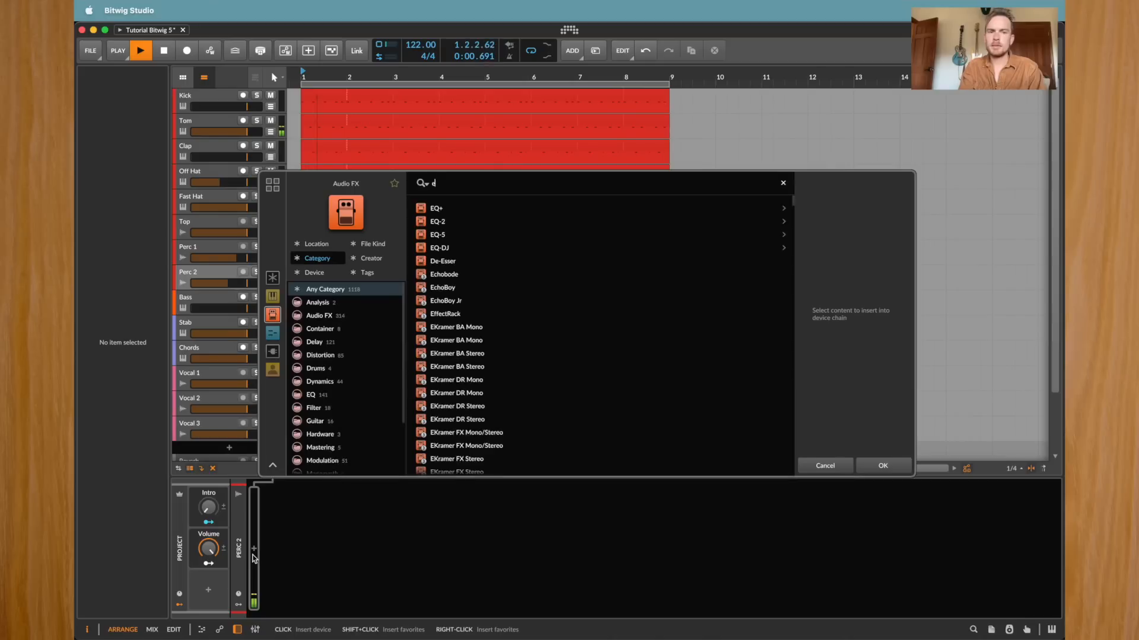
key(Down)
key(Down)
key(Return)
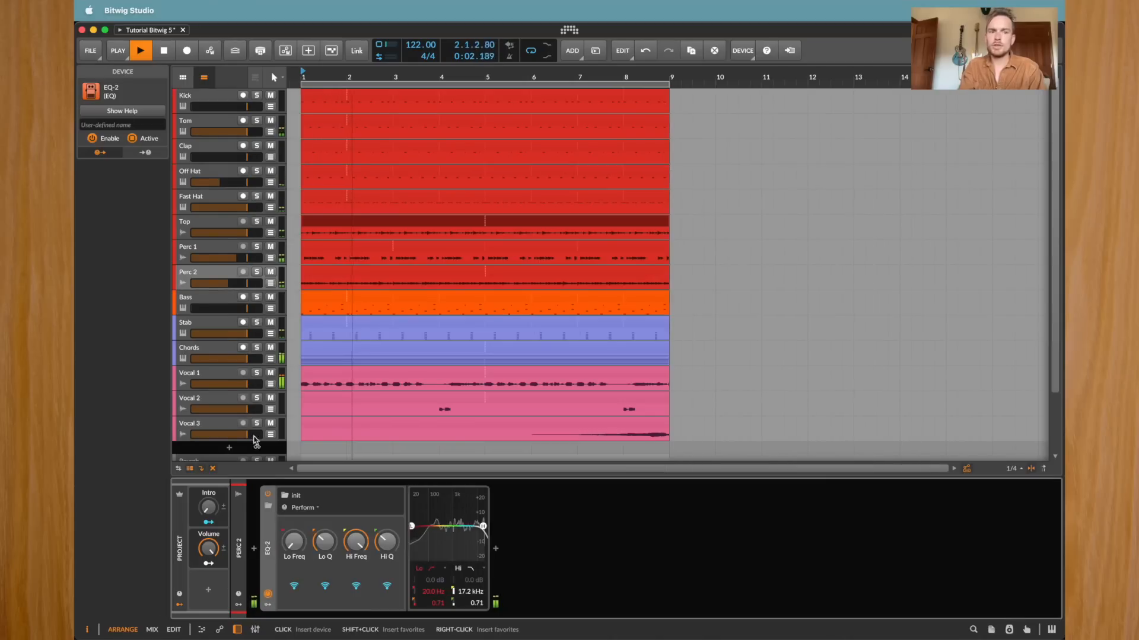
Briefly solo Perc 2, then map its EQ-2 Hi Freq to the Volume Macro so the high cut moves down
click(257, 272)
click(257, 272)
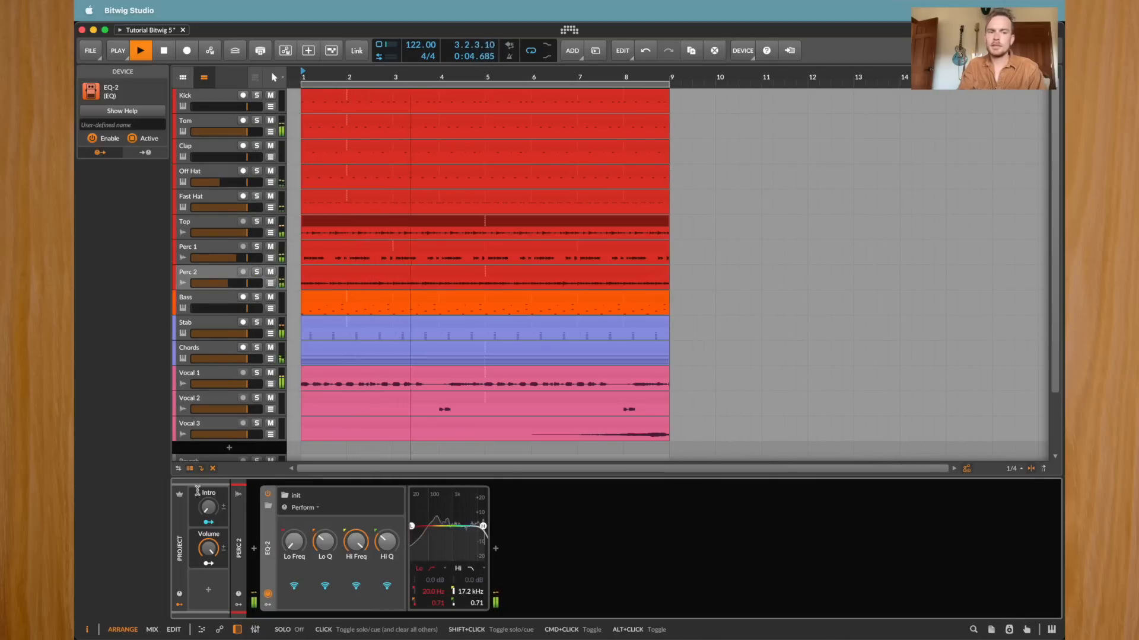
drag(209, 563, 356, 540)
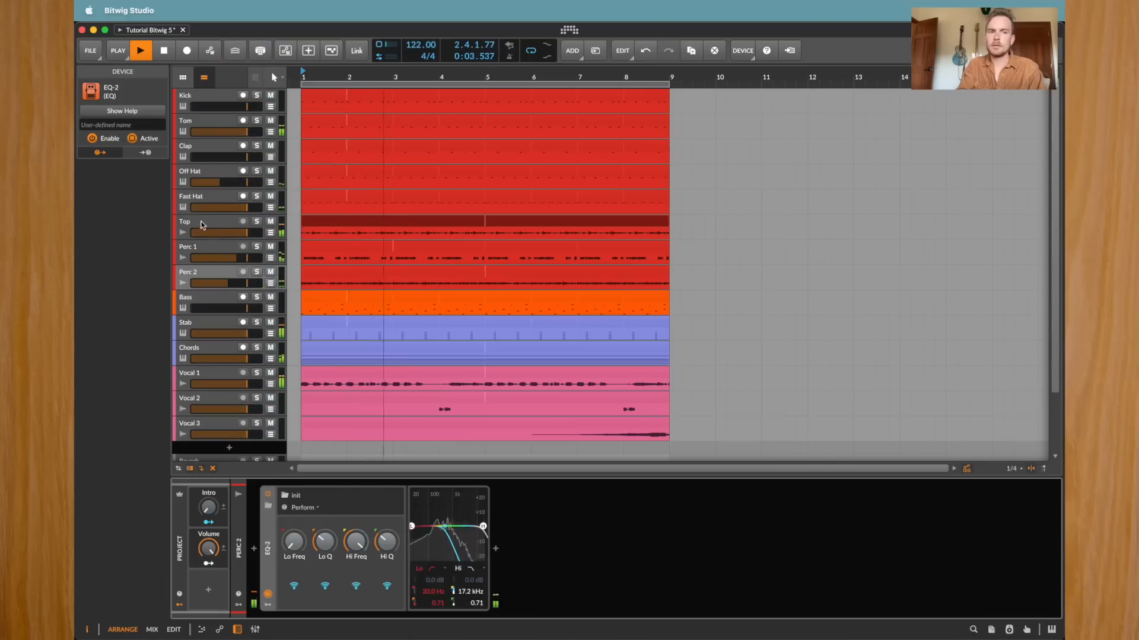
Insert an EQ-2 device on the Perc 1 track
click(205, 246)
click(254, 550)
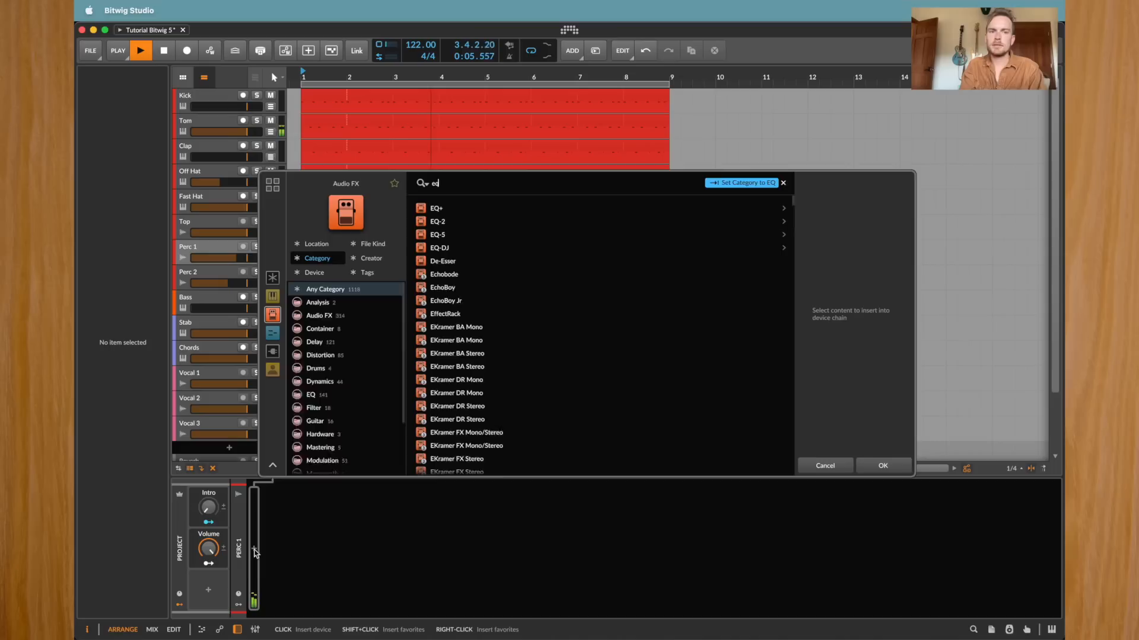
text(eq)
key(Down)
key(Down)
key(Return)
Map the Hi Freq of Perc 1's EQ-2 to the Volume Macro so it falls to 471 Hz, then end mapping
click(209, 563)
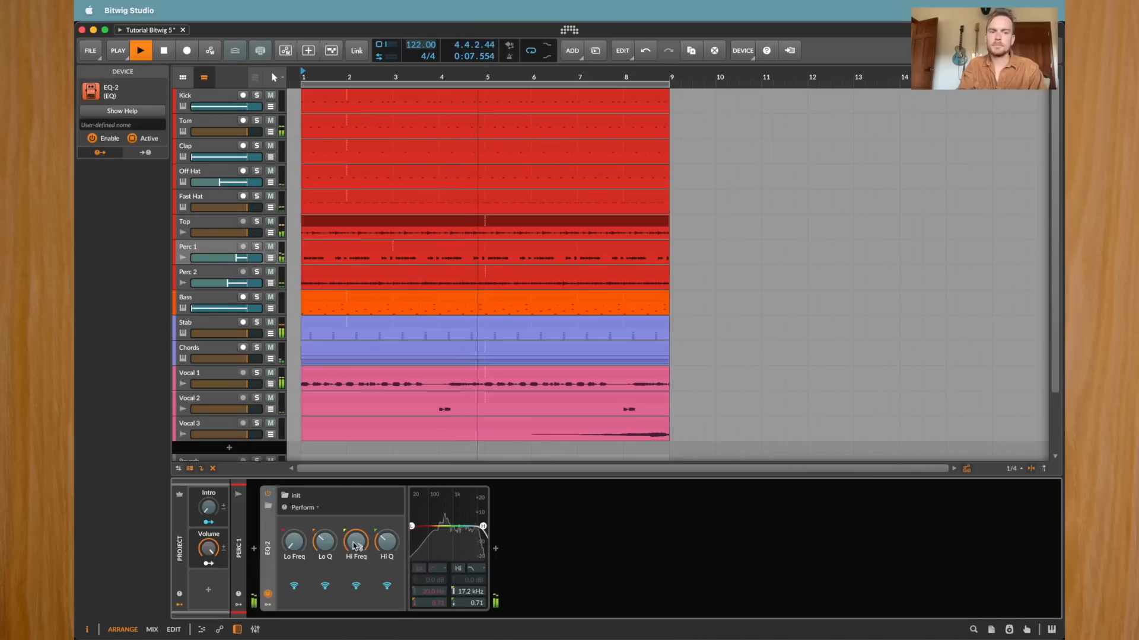
drag(356, 540, 356, 576)
click(209, 564)
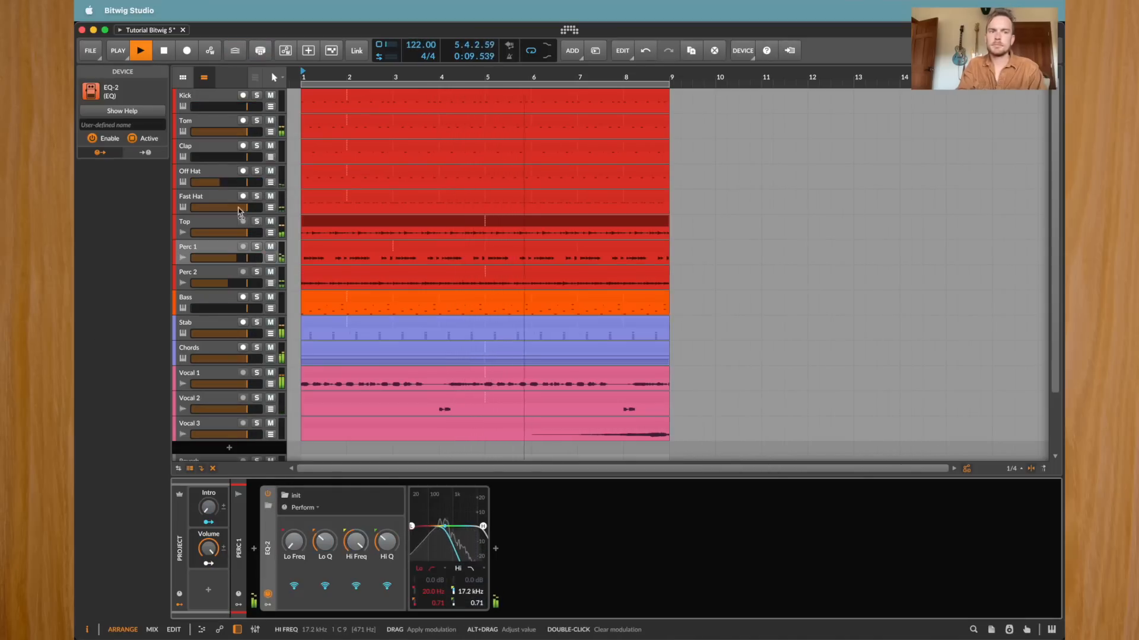
Map the Fast Hat sampler's envelope Decay and Attack to the Volume Macro, by +4.42 and +1.82
click(204, 198)
click(208, 564)
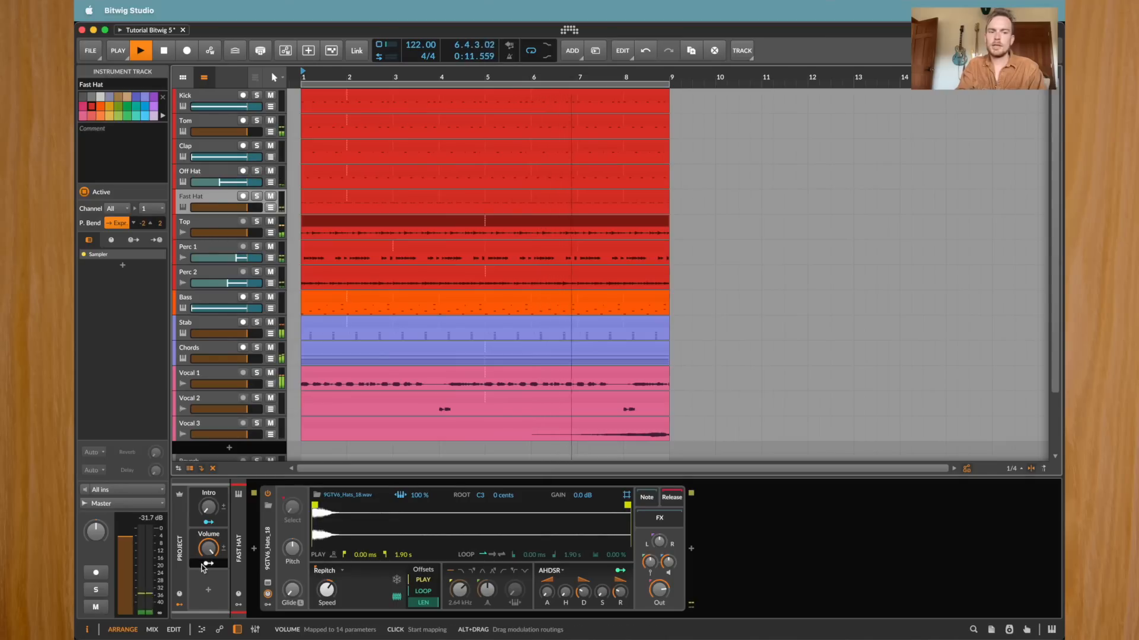
drag(584, 592, 546, 582)
drag(659, 590, 659, 599)
key(Escape)
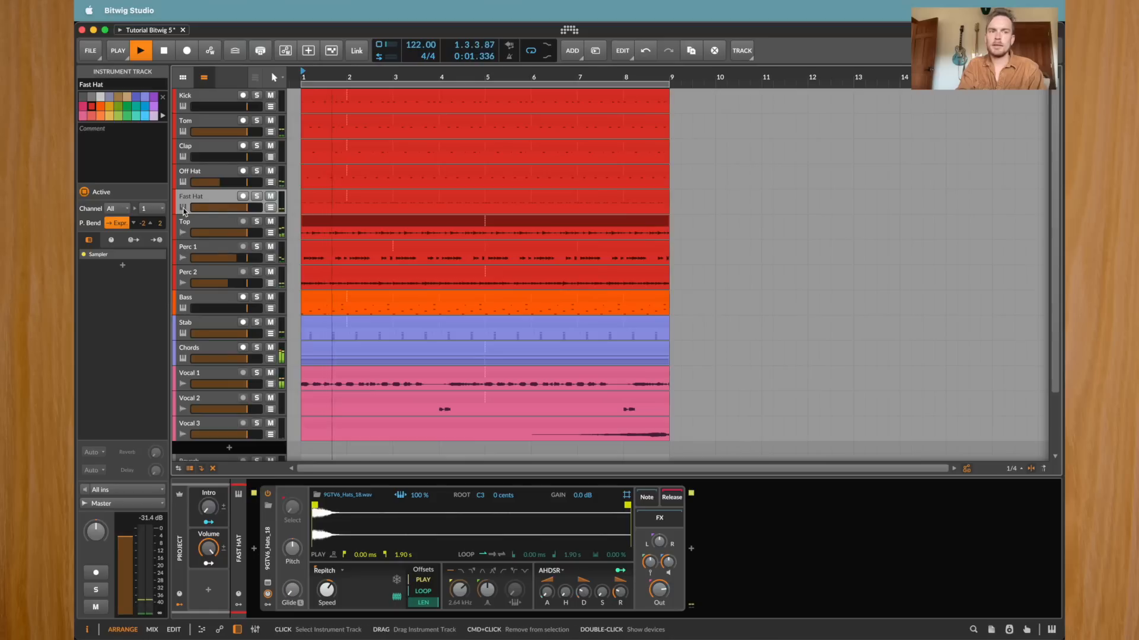
Map the Off Hat sampler's envelope Decay to the Volume Macro with an amount of +5.82, then end mapping
click(200, 172)
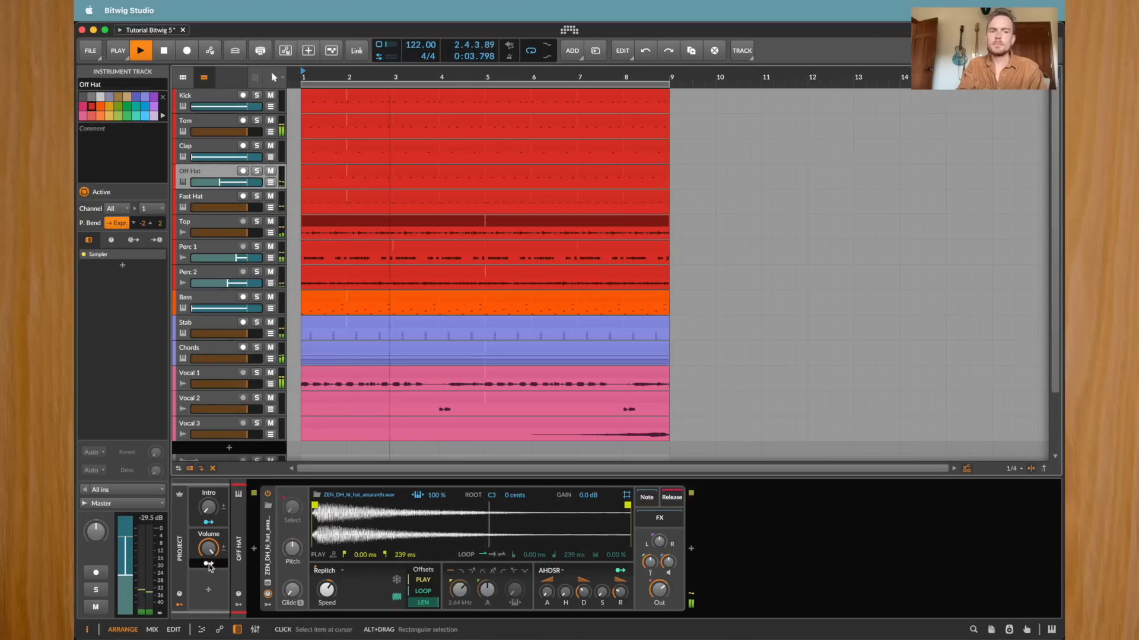
right_click(600, 598)
click(583, 596)
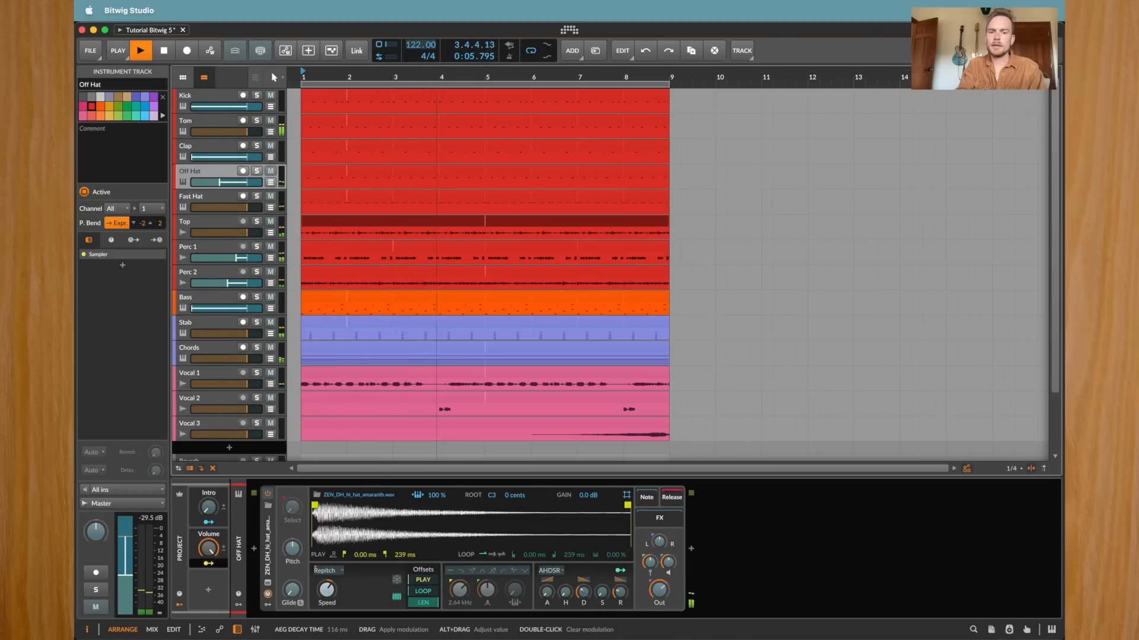
drag(583, 594, 583, 604)
key(Escape)
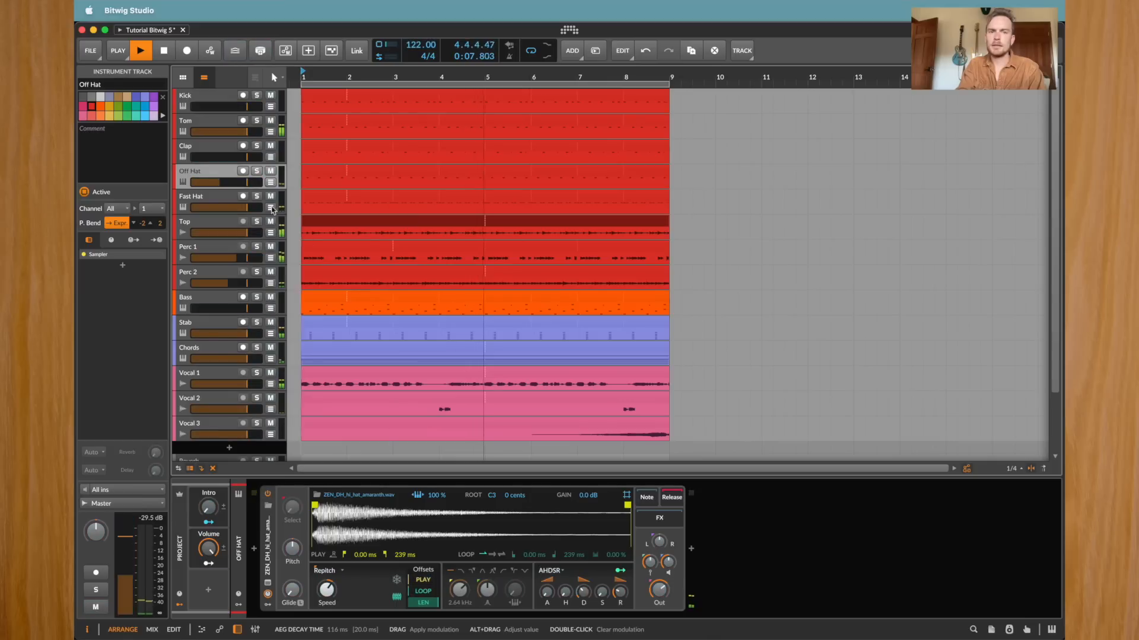
Insert an EQ-2 on the Top track and map it to the Volume Macro, moving Hi Freq down and Hi Q up to 2.41
click(215, 222)
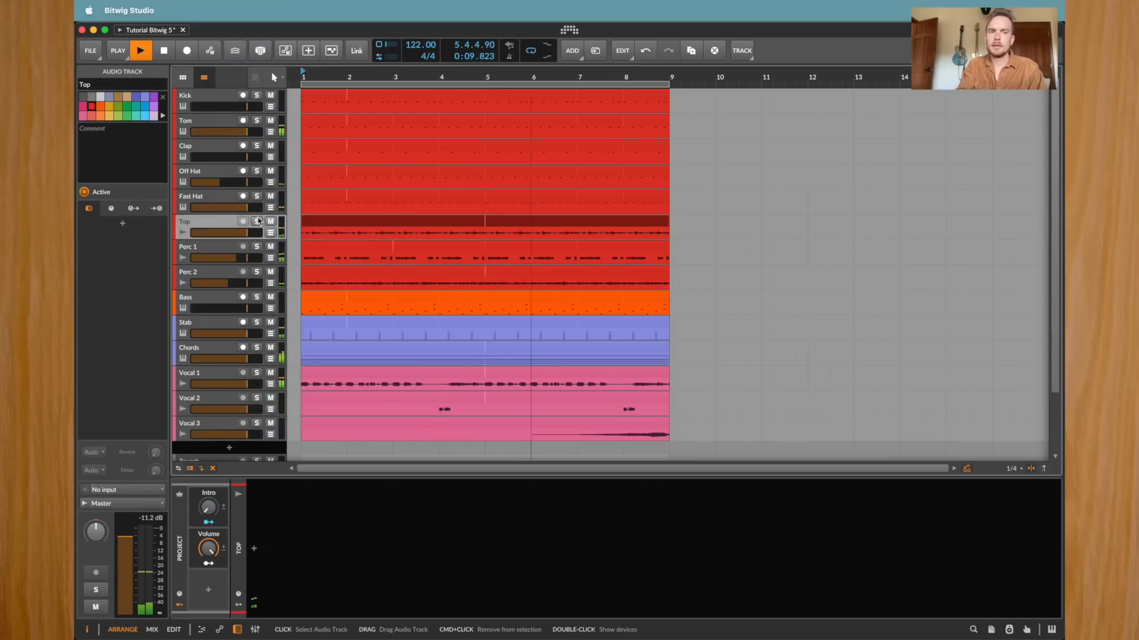
click(256, 223)
click(256, 223)
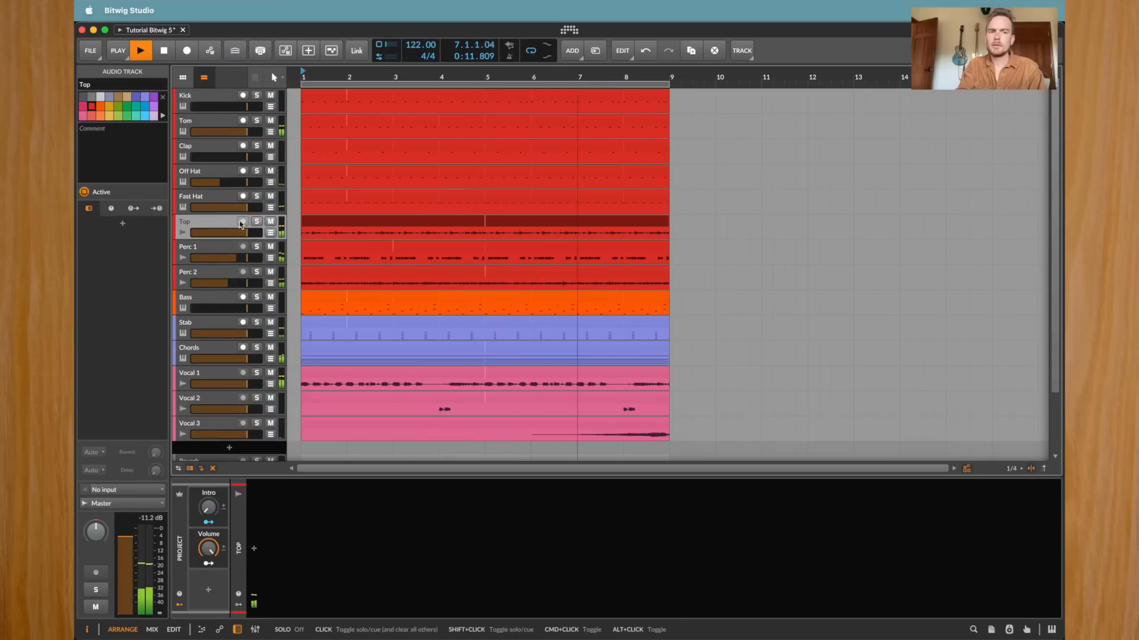
click(254, 554)
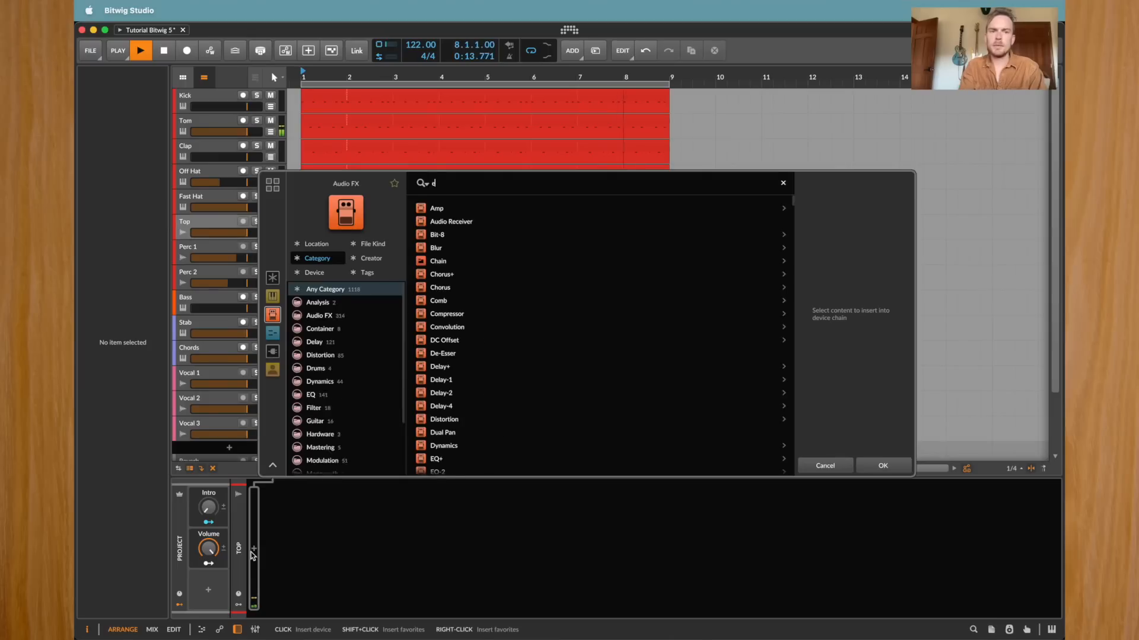
text(eq)
key(Down)
key(Return)
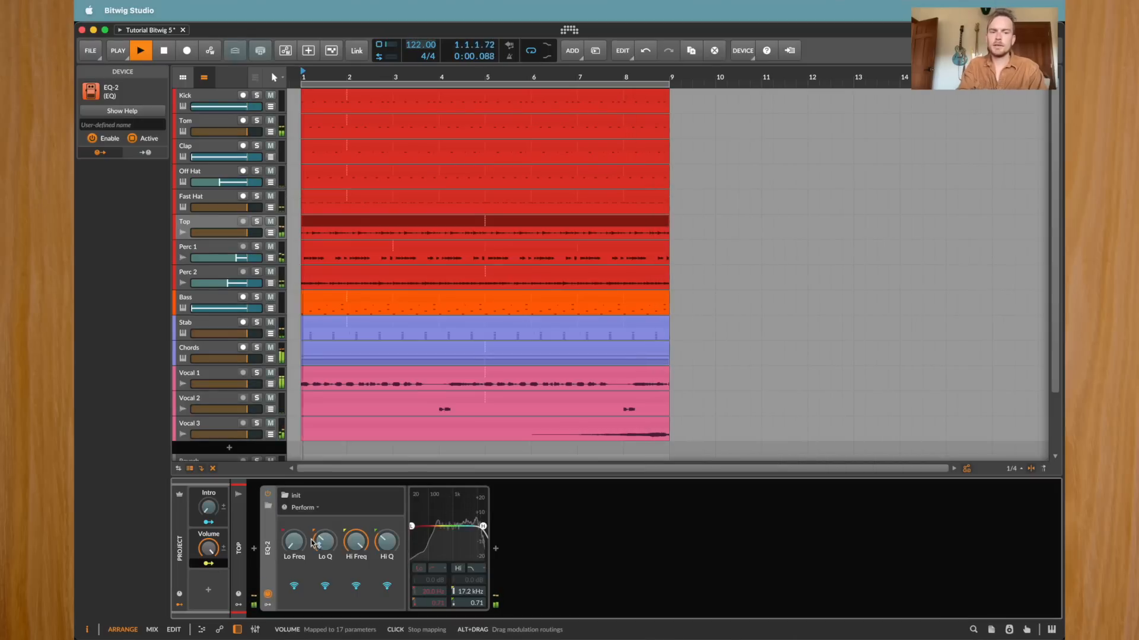
drag(365, 541, 388, 527)
drag(388, 542, 388, 530)
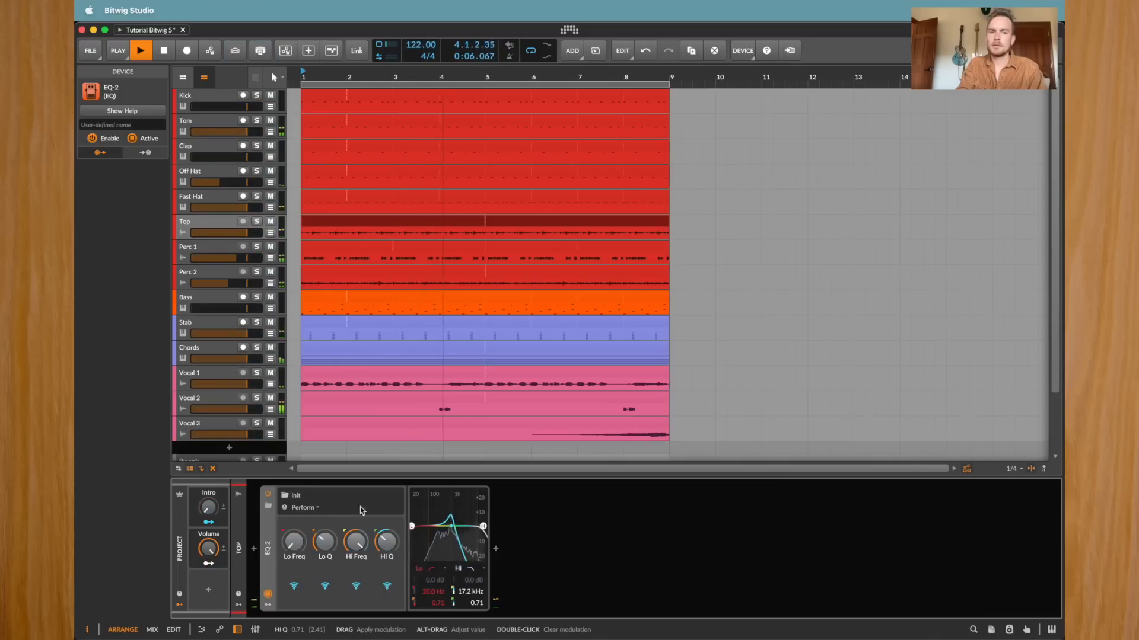
Solo Chords, expand its nested device chain and map the EQ-5's band 2 gain to the Volume Macro by +8.5 dB, auditioning the result
click(196, 347)
click(256, 348)
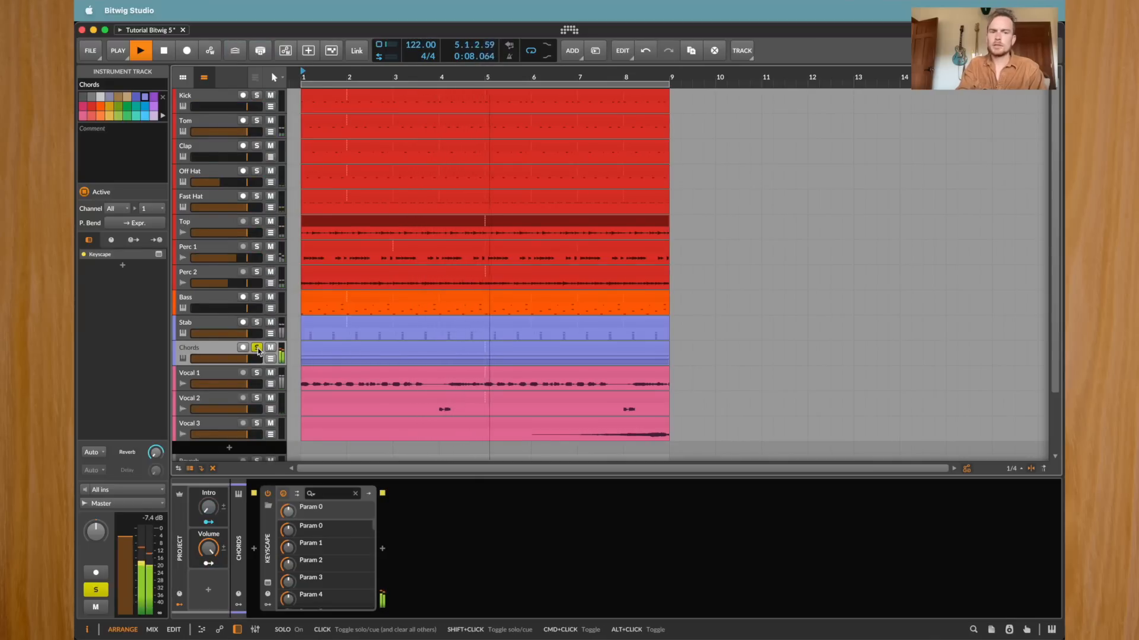
click(368, 494)
key(space)
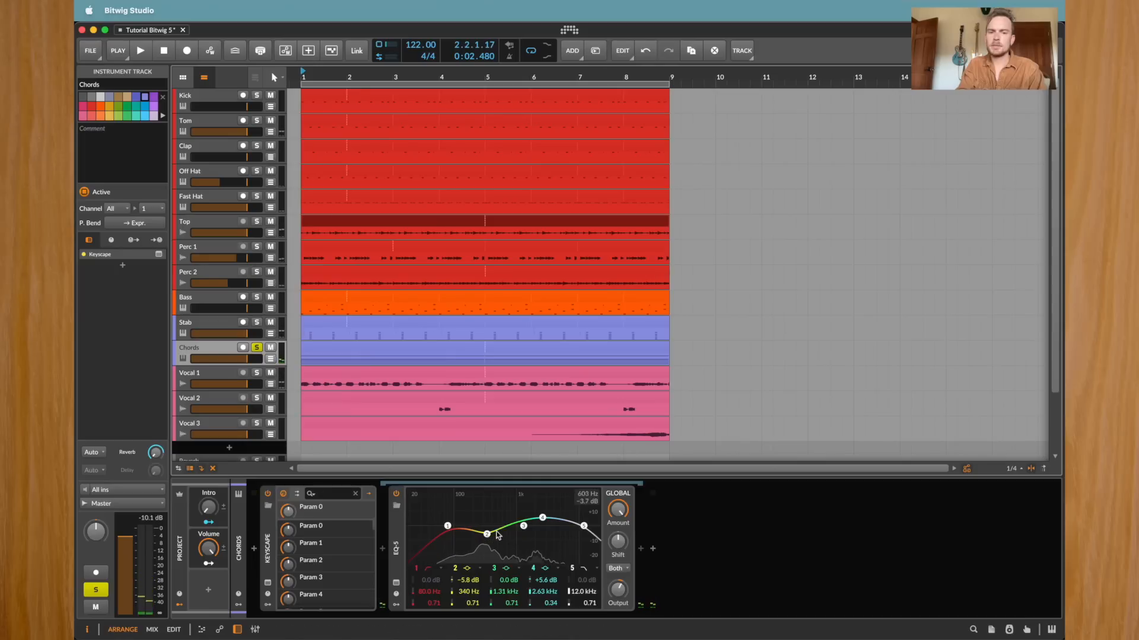
click(208, 564)
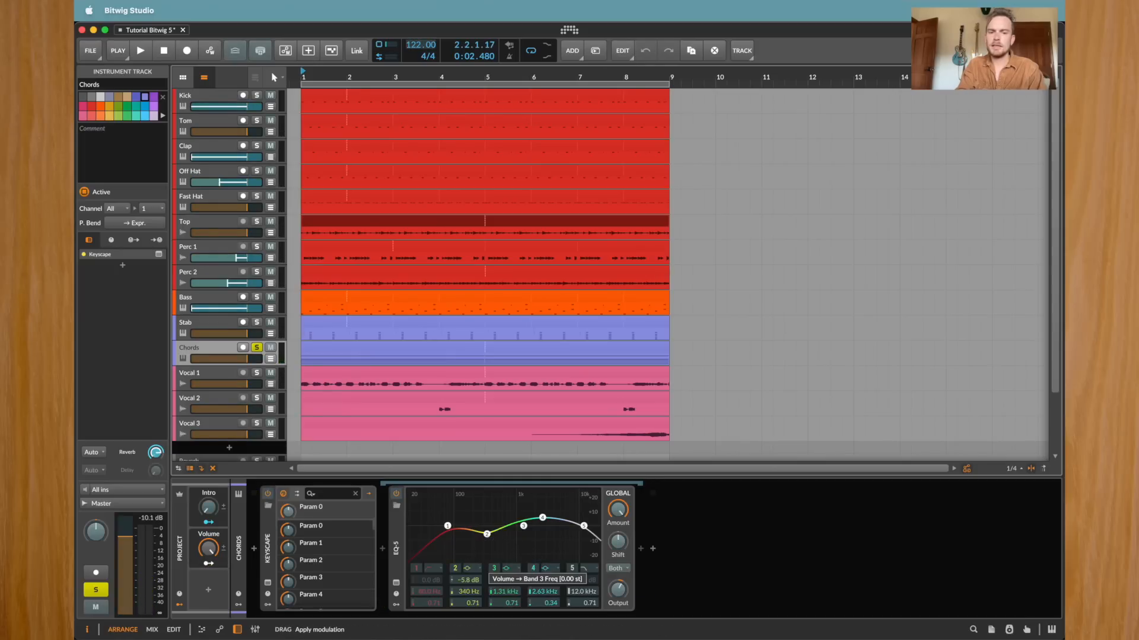
drag(507, 581, 468, 587)
key(space)
key(space)
key(space)
key(space)
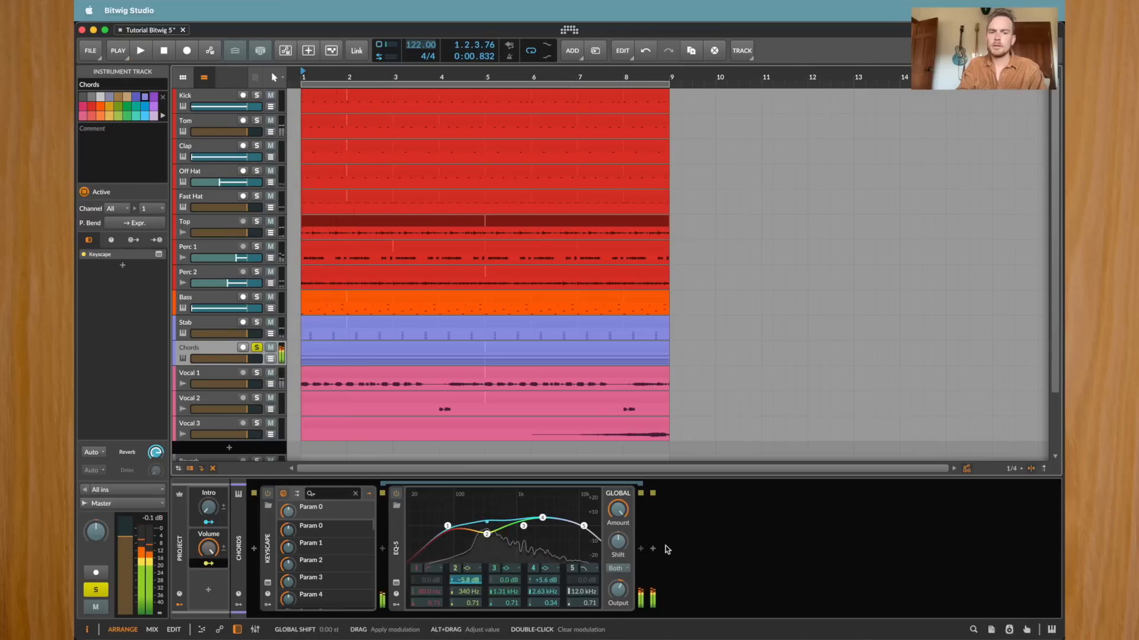
Insert a Chorus+ device after the EQ-5 in the Chords chain and start playback to hear it
click(667, 550)
click(641, 553)
text(c)
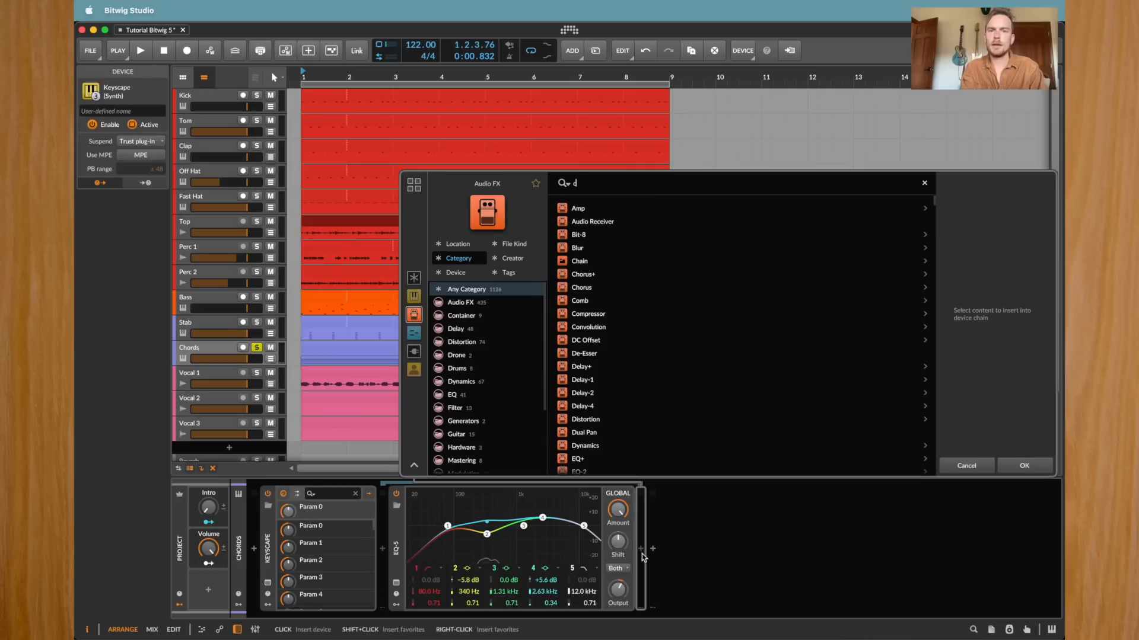
text(hor)
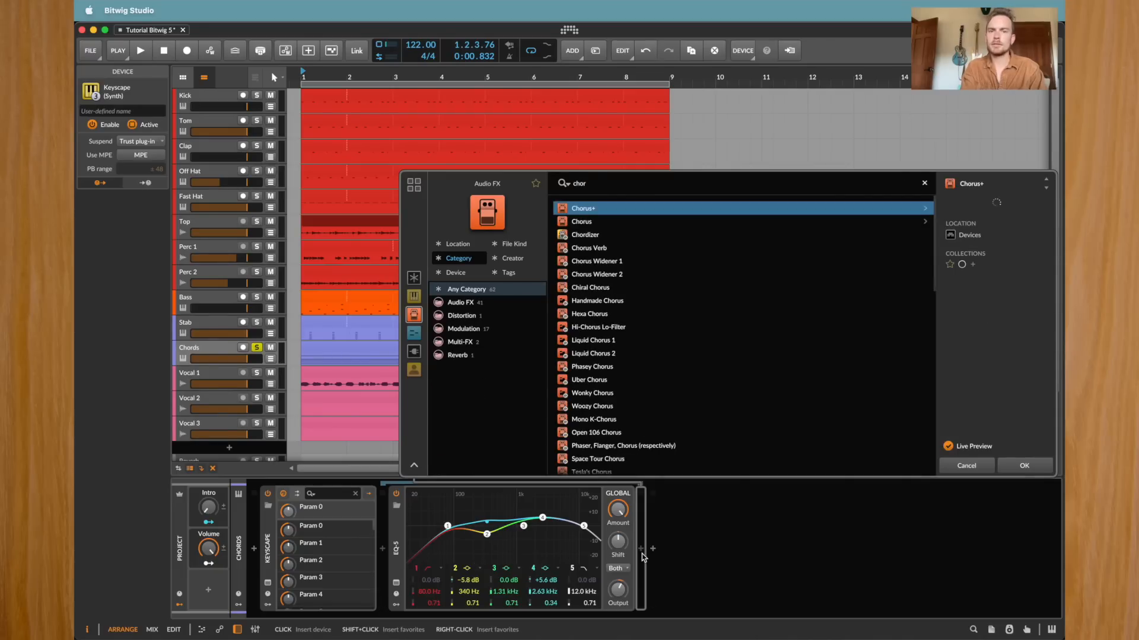
key(Return)
key(space)
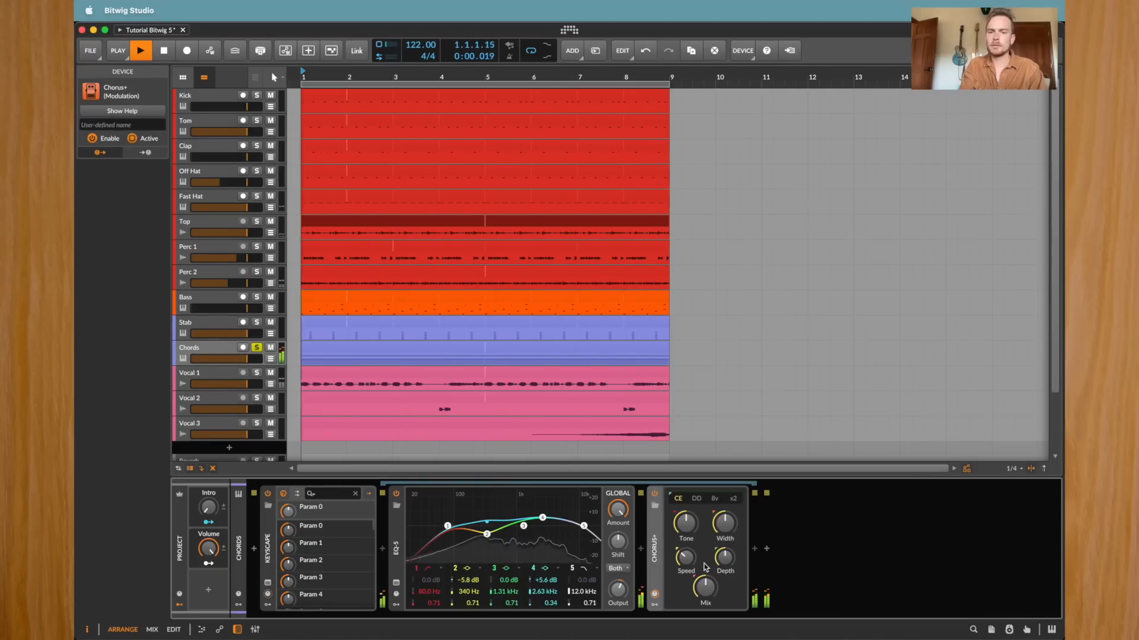
With Chorus+ in 8v mode and Mix at 0%, map Mix fully up to the Volume Macro, audition it and unsolo Chords
key(space)
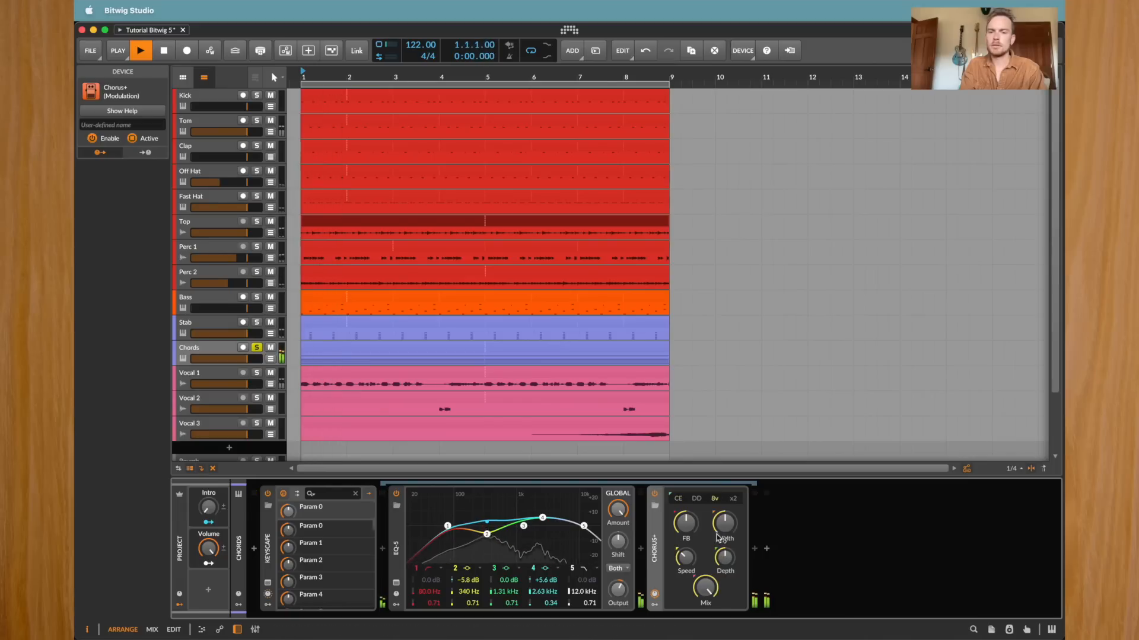
click(215, 564)
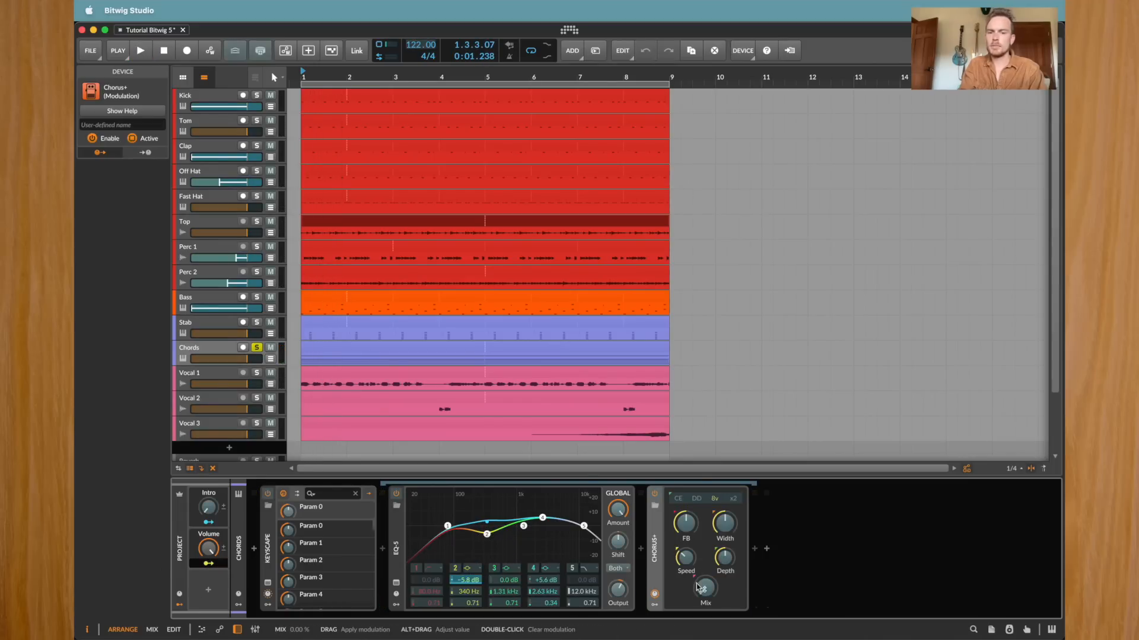
drag(705, 588, 705, 522)
key(Escape)
key(space)
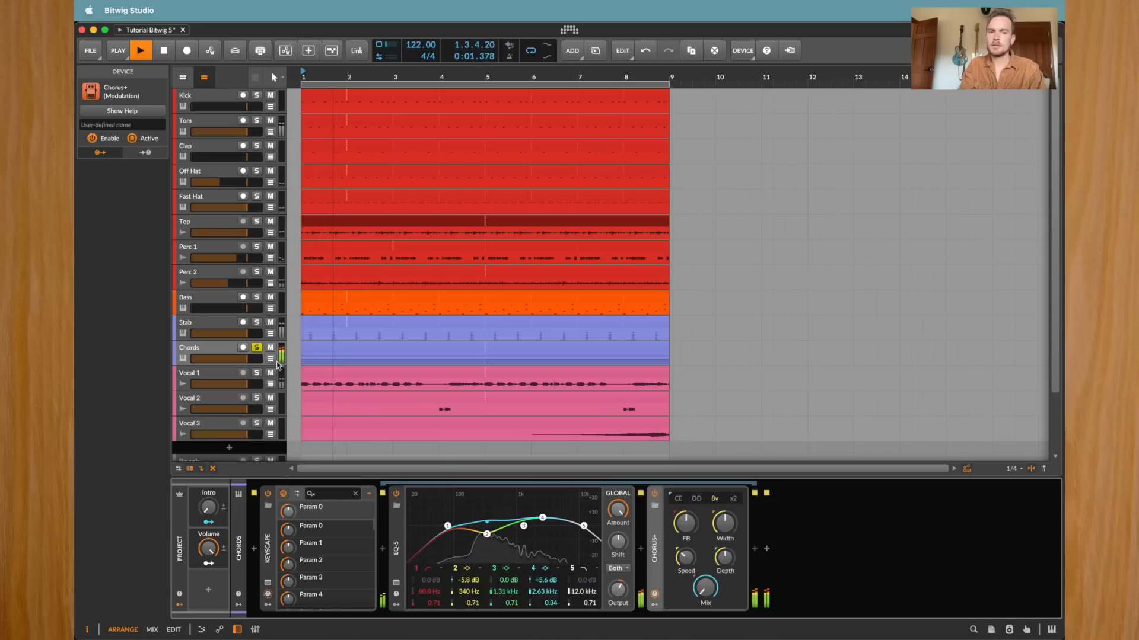
click(258, 350)
key(space)
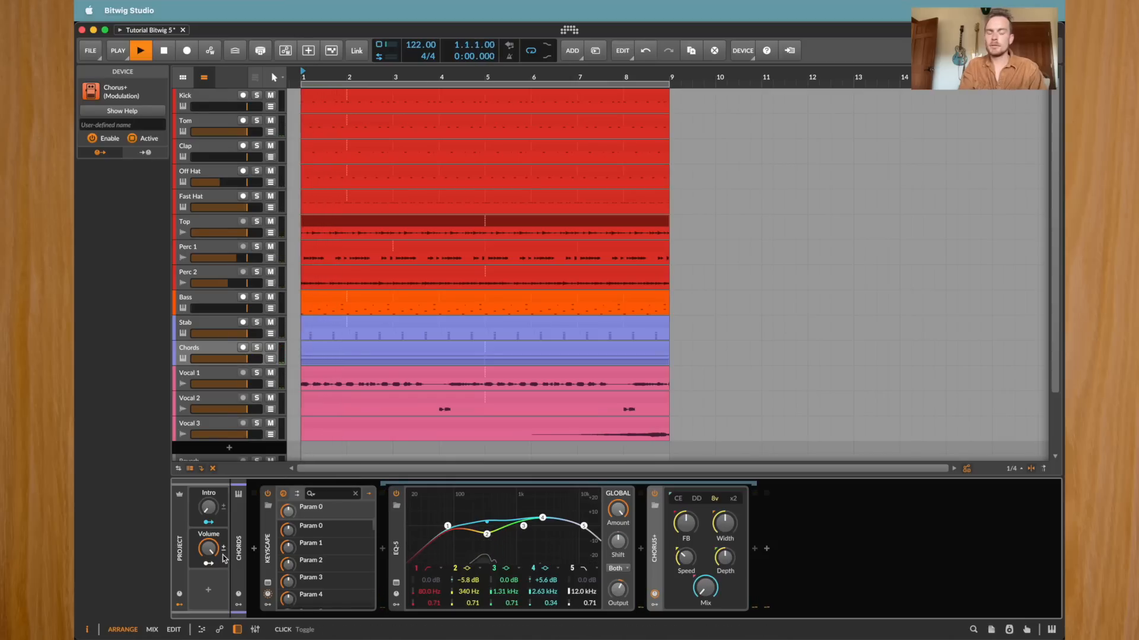
Rename the Volume Macro as Breakdown
click(214, 534)
text(Brd)
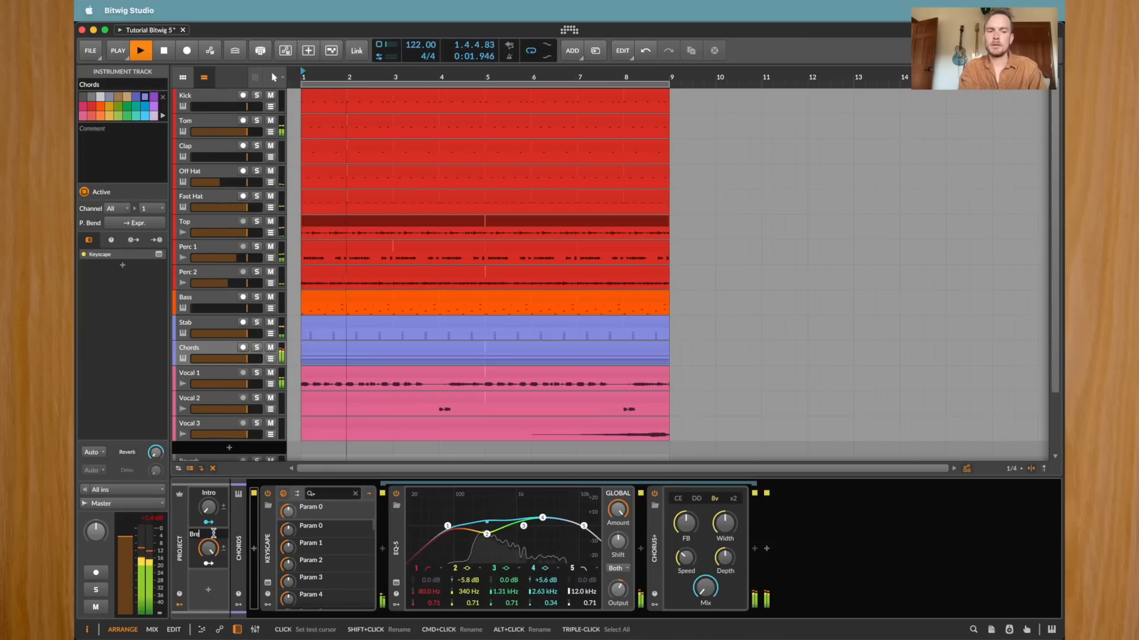
key(Return)
Map the Tom track's volume to the Breakdown Macro with an amount of -0.98, then turn the Macro down to test it
click(208, 563)
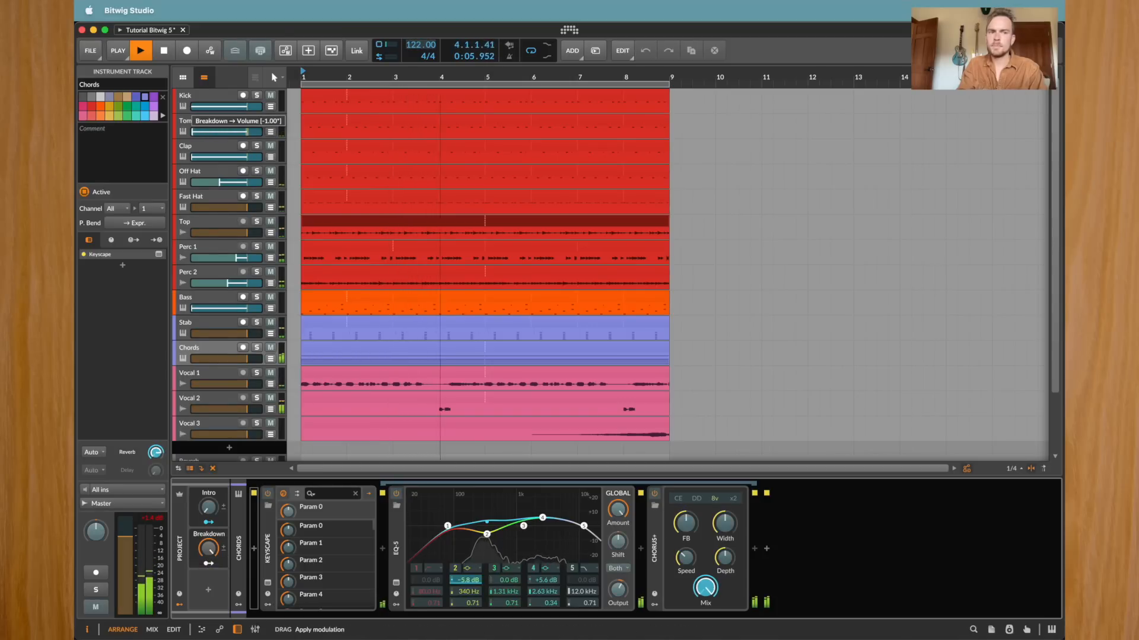
click(209, 563)
click(208, 563)
click(209, 563)
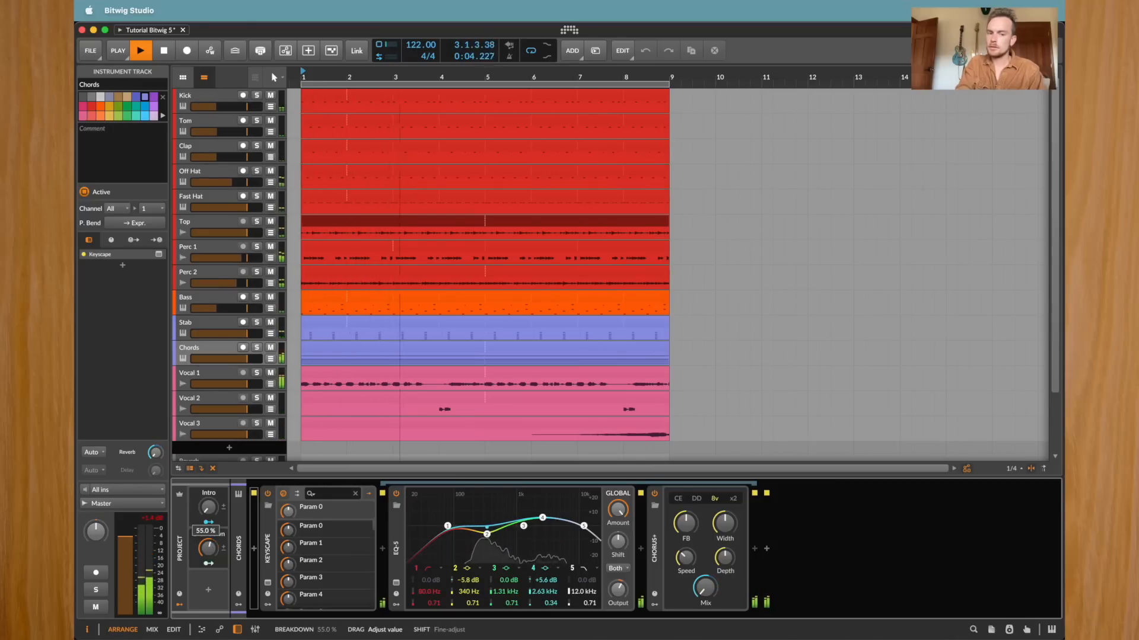
Enter controller mapping mode and choose the Breakdown Macro as the mapping target, then stop playback
key(super+m)
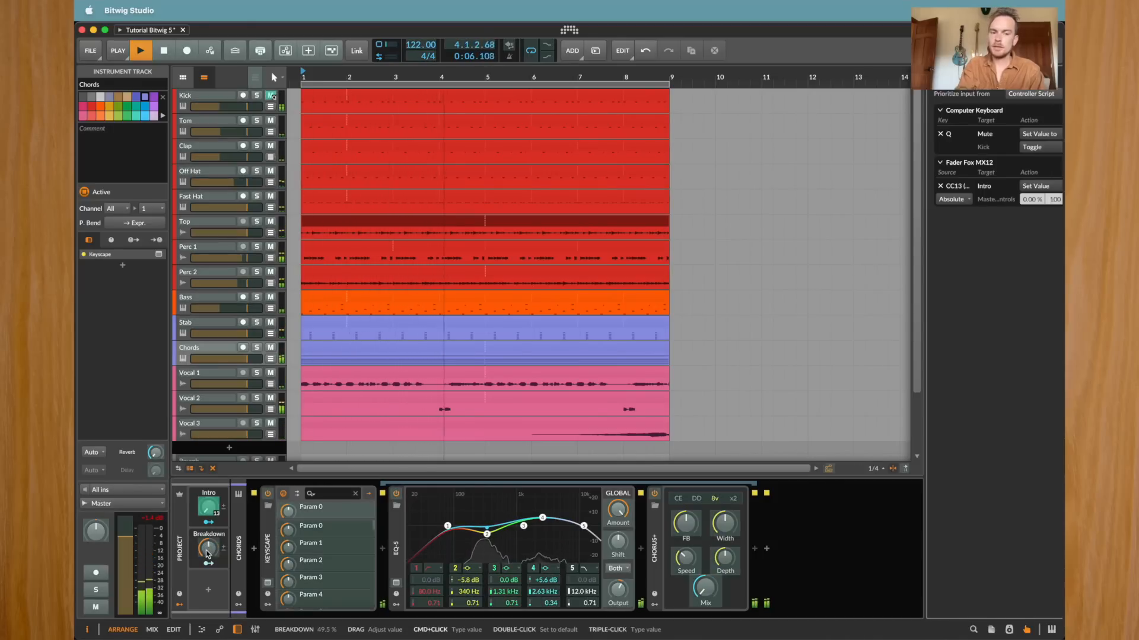
click(207, 553)
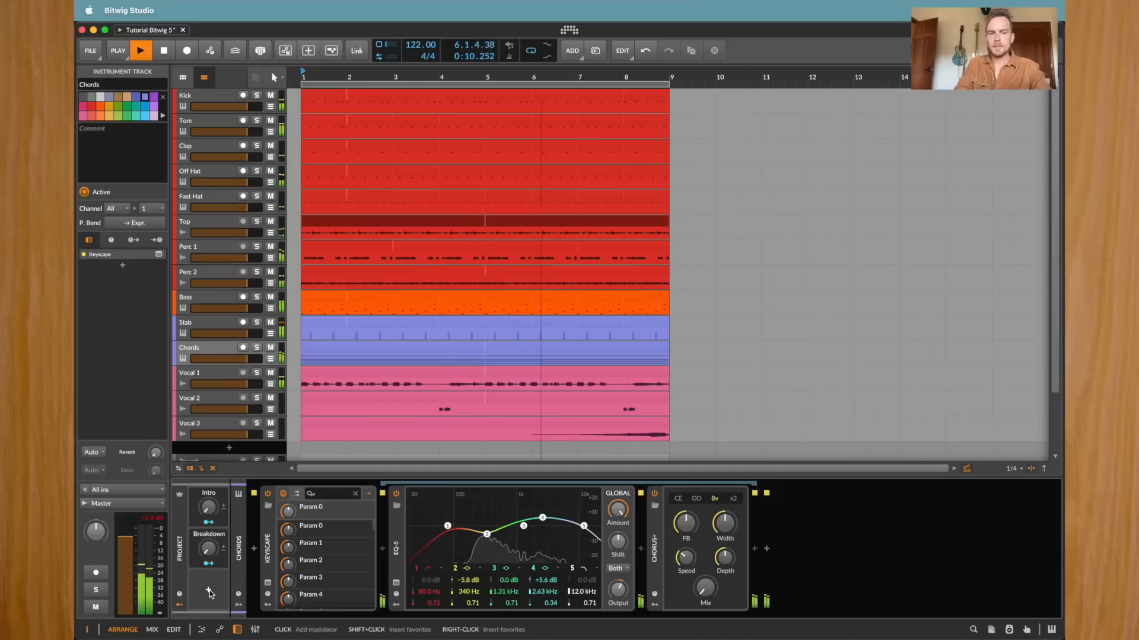
key(space)
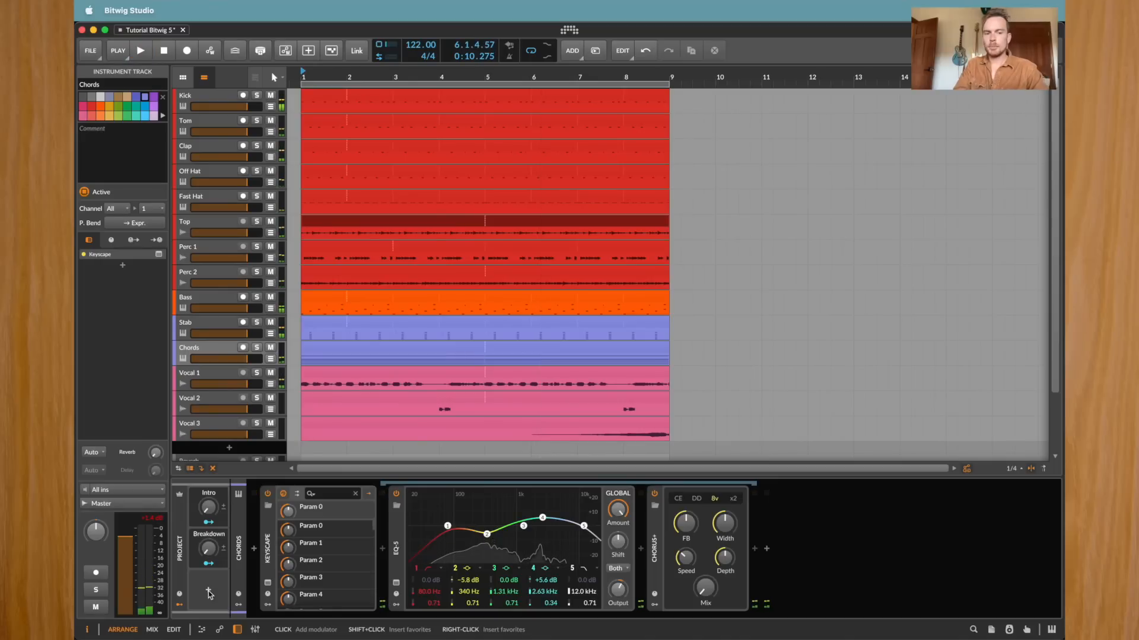
click(208, 591)
key(Escape)
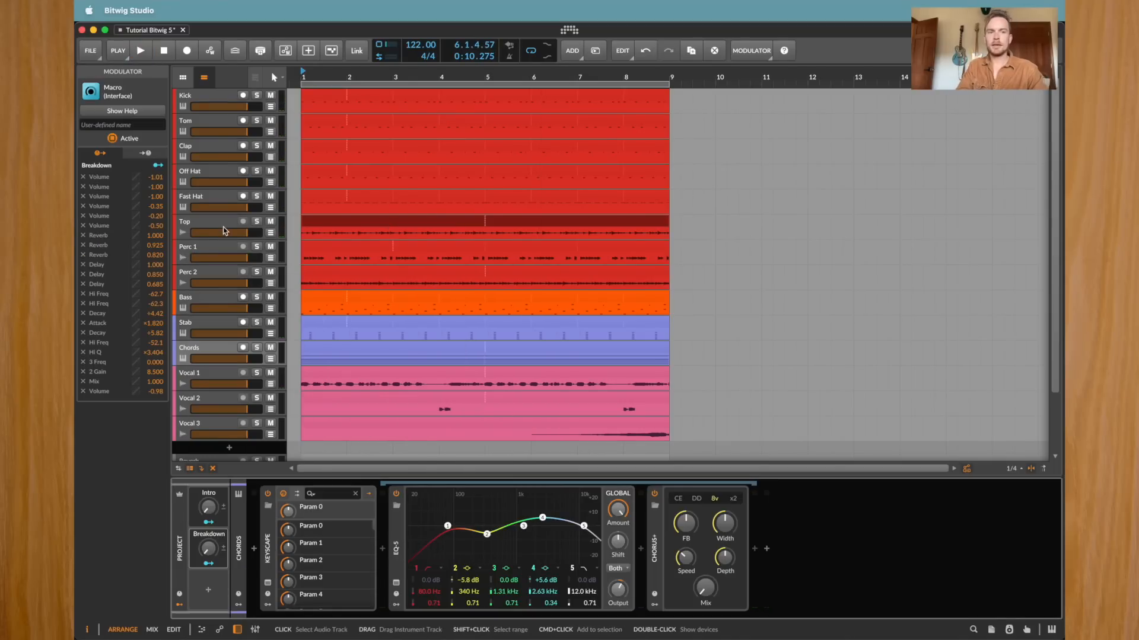
click(203, 326)
click(203, 297)
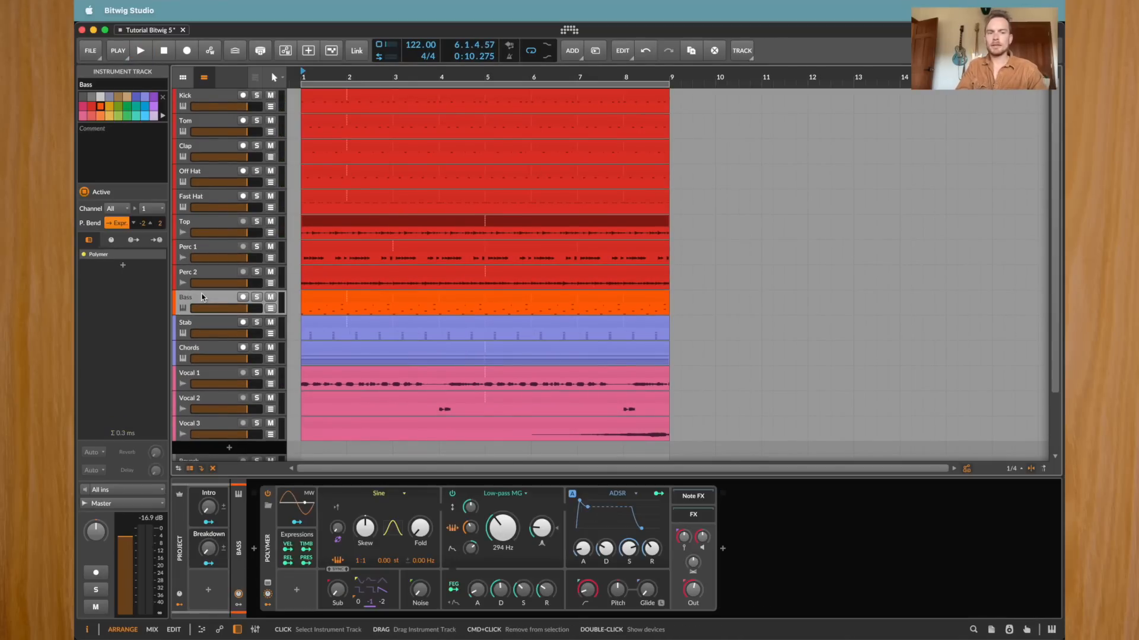
Add a third project-level Macro modulator below Breakdown and turn its knob fully up
click(207, 593)
text(mac)
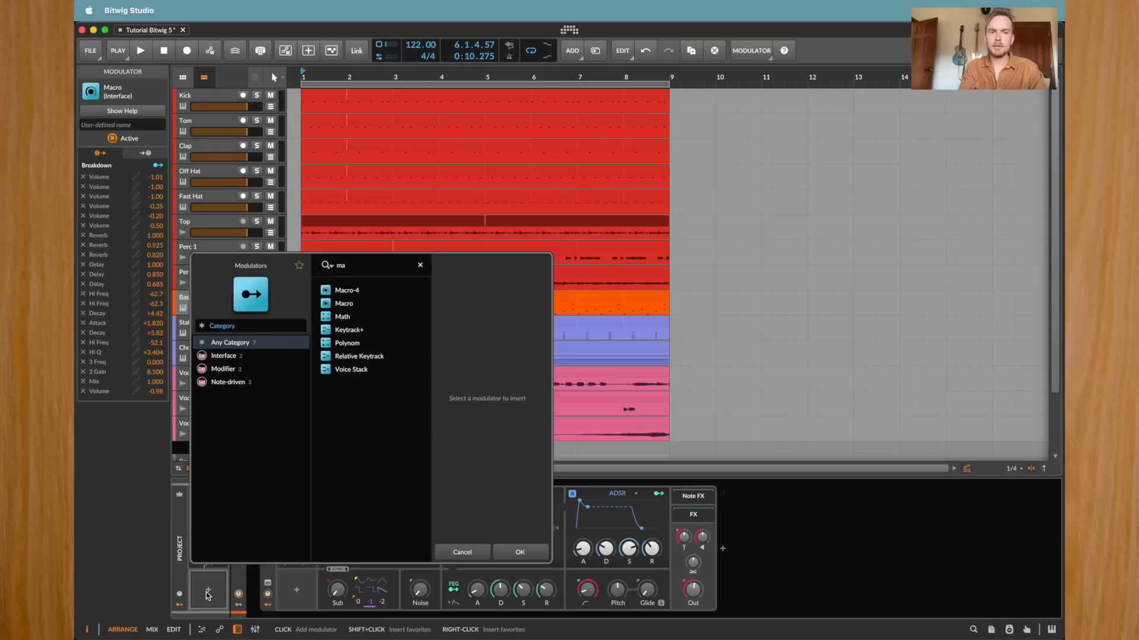
key(Down)
key(Down)
key(Return)
drag(207, 593, 208, 528)
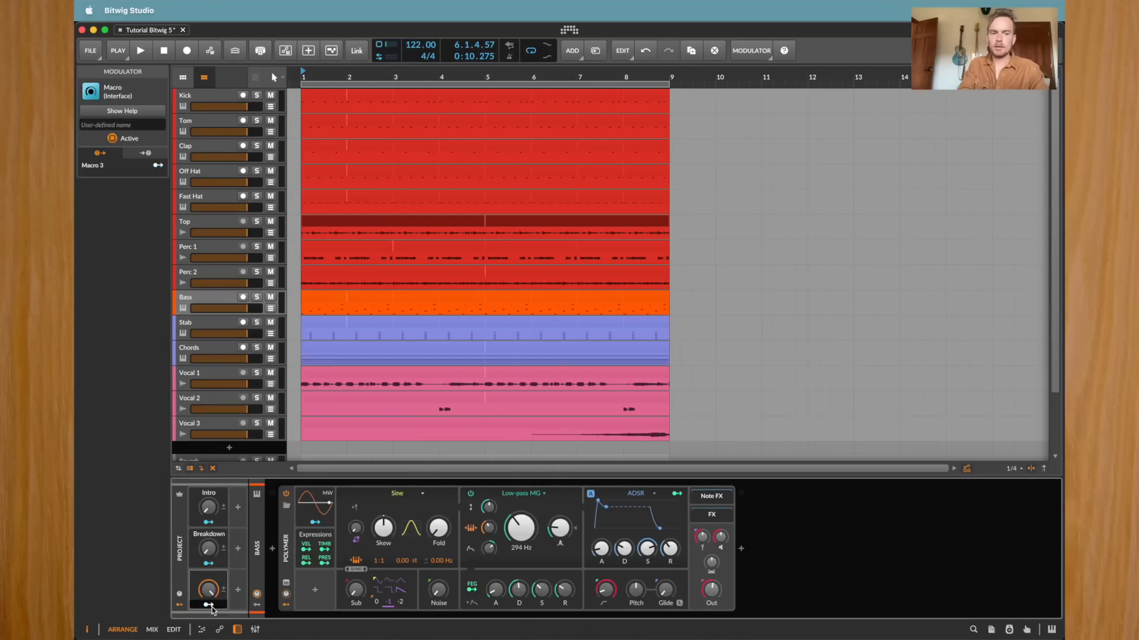
Map the Kick sampler's Out level to the third Macro with an amount of about +0.18, playing the loop briefly
click(208, 605)
click(198, 97)
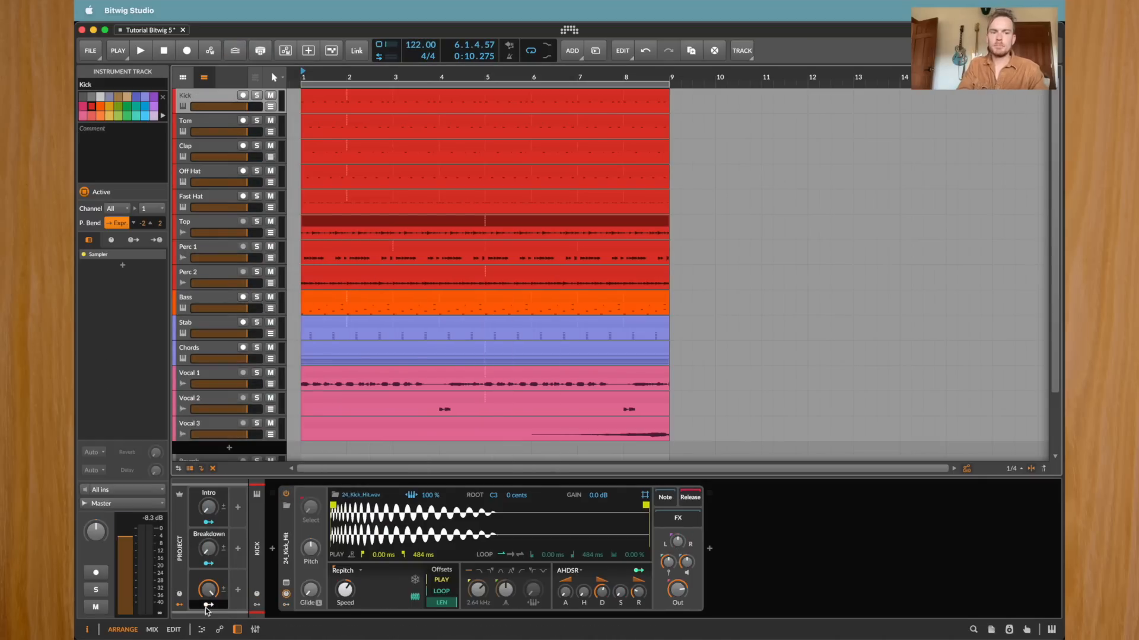
drag(682, 593, 682, 587)
key(space)
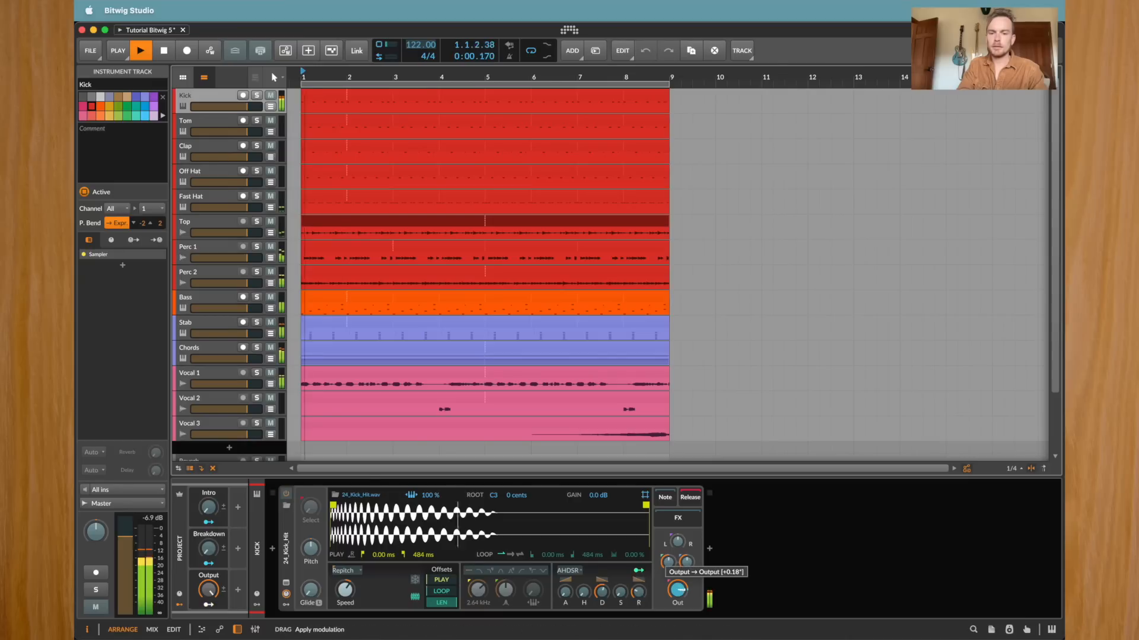
key(space)
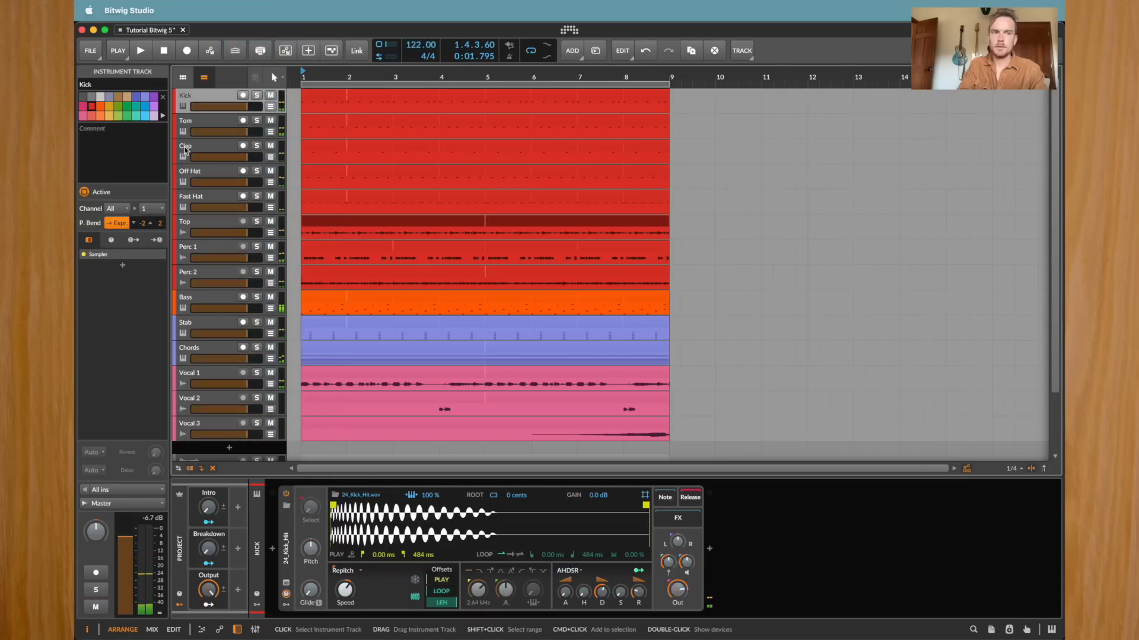
Set the Clap sampler's filter frequency to 1000 Hz and its resonance to about 65 % while the loop plays
click(185, 150)
click(208, 605)
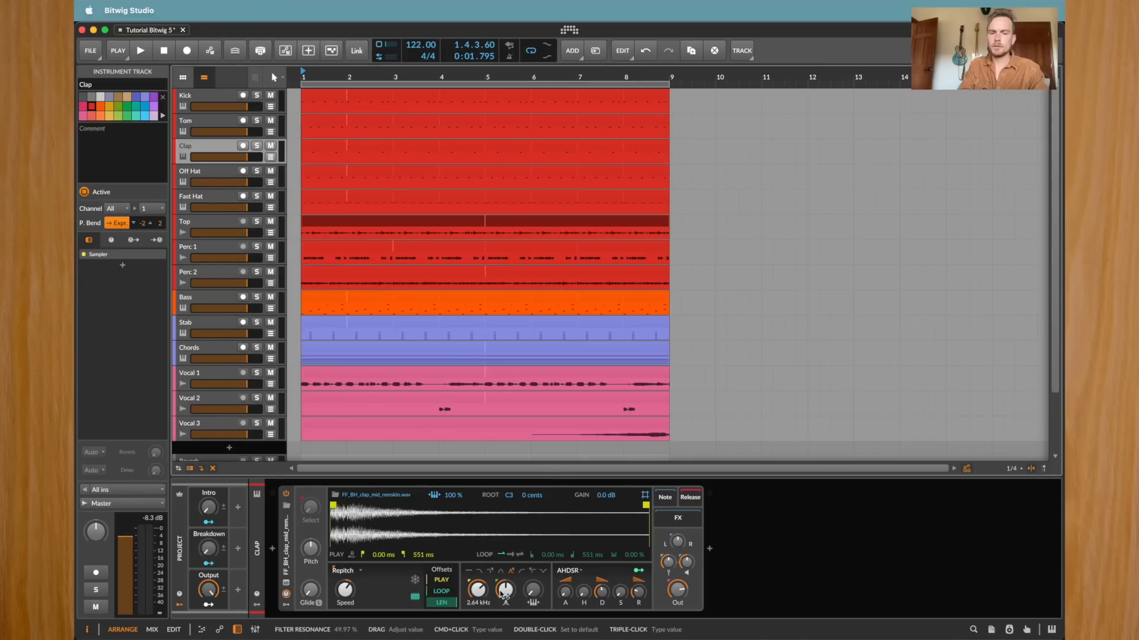
click(480, 593)
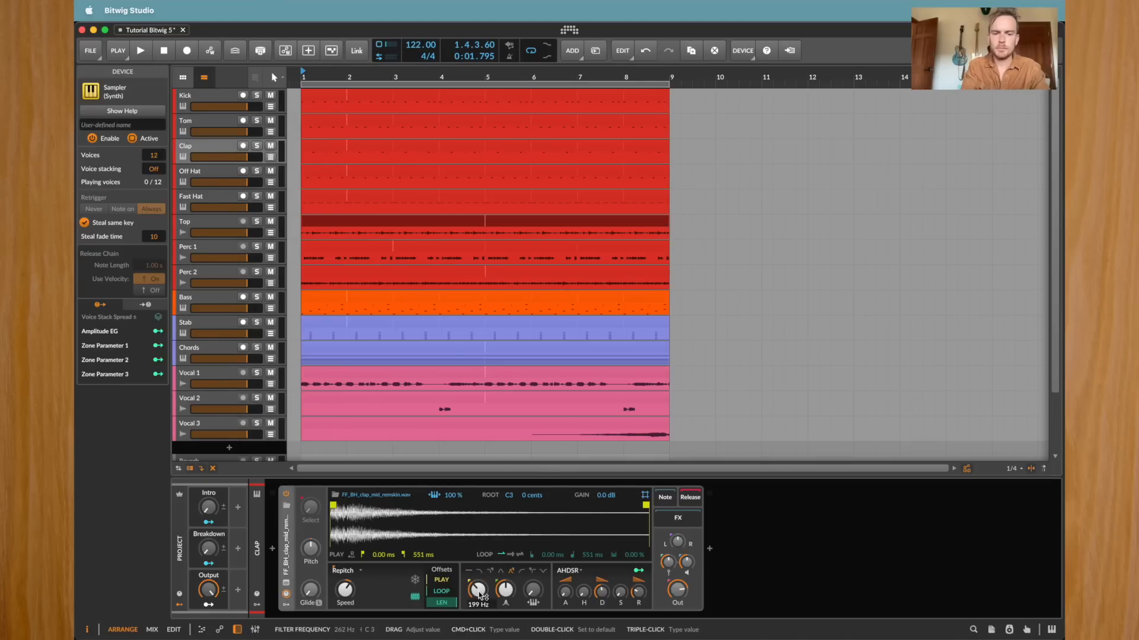
key(space)
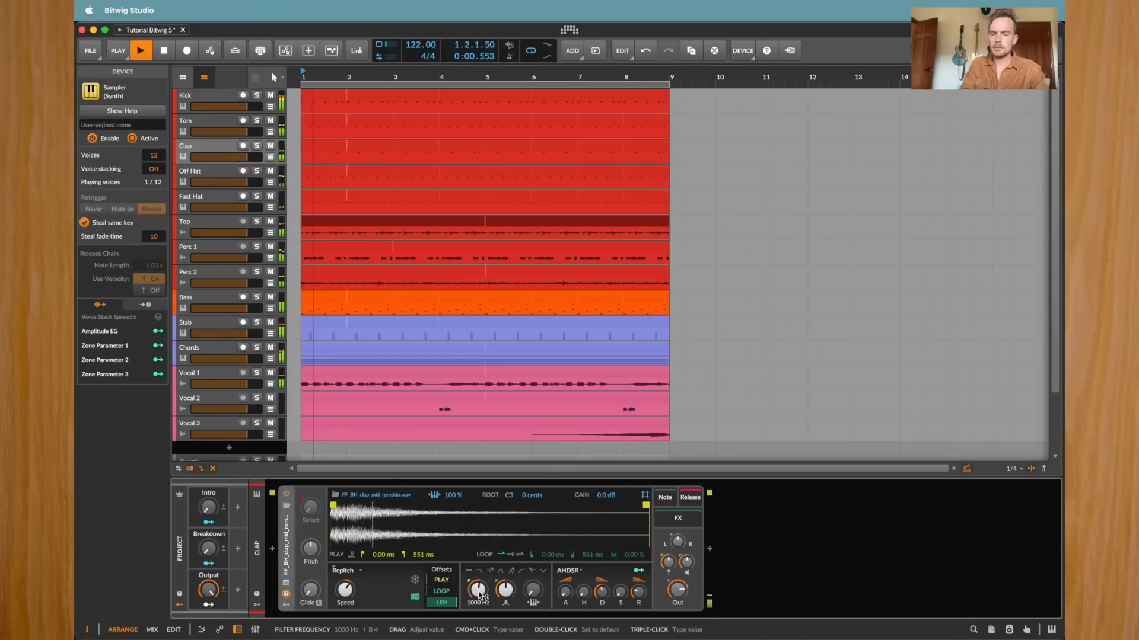
drag(506, 591, 506, 591)
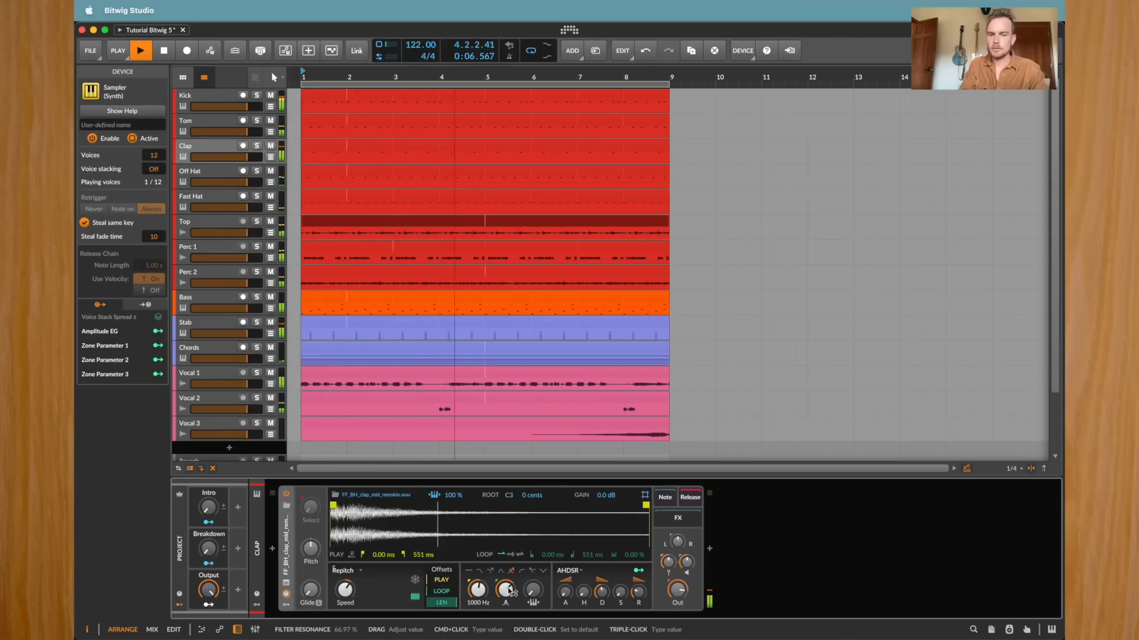
drag(508, 591, 509, 592)
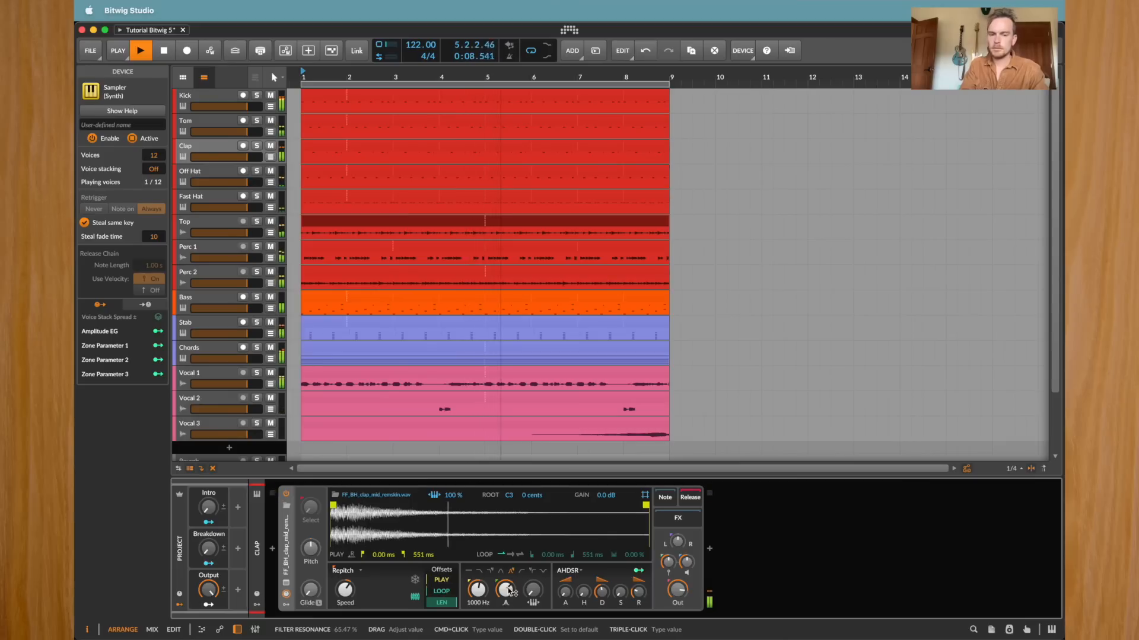
Map the Clap sampler's decay, release, Out level and filter resonance to the Output Macro, with about -0.10 on resonance
click(211, 605)
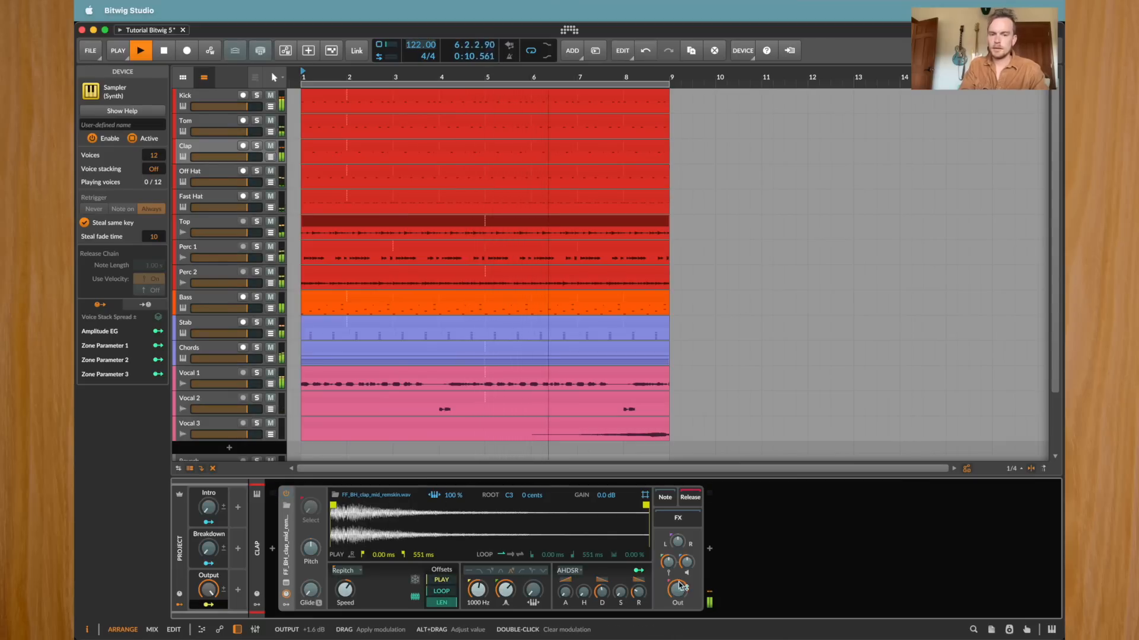
drag(602, 591, 639, 572)
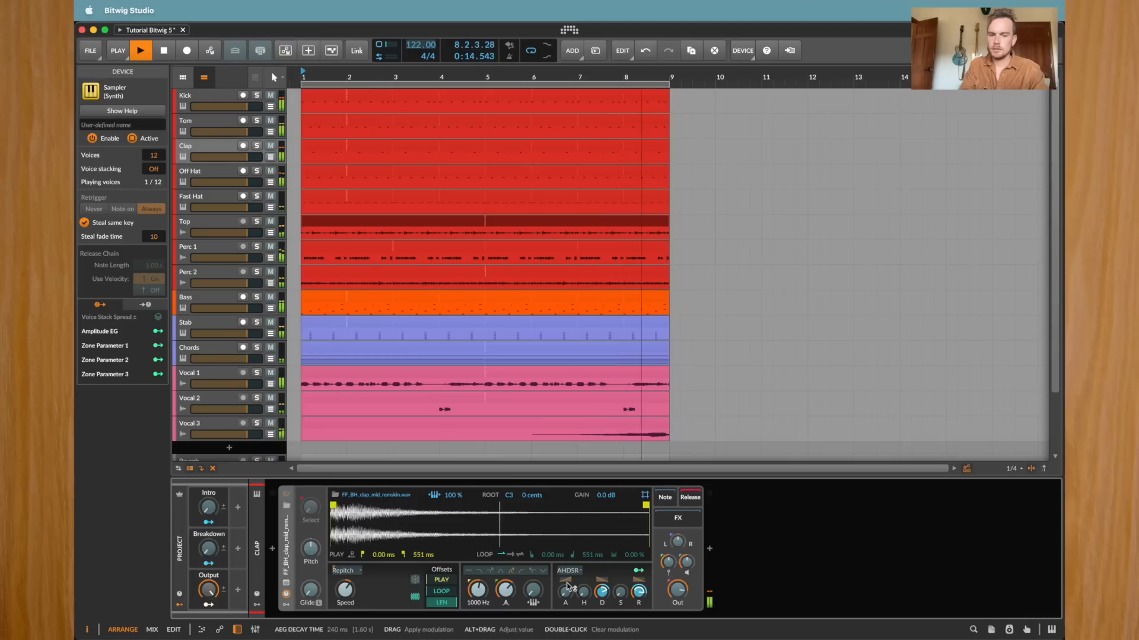
drag(501, 589, 502, 580)
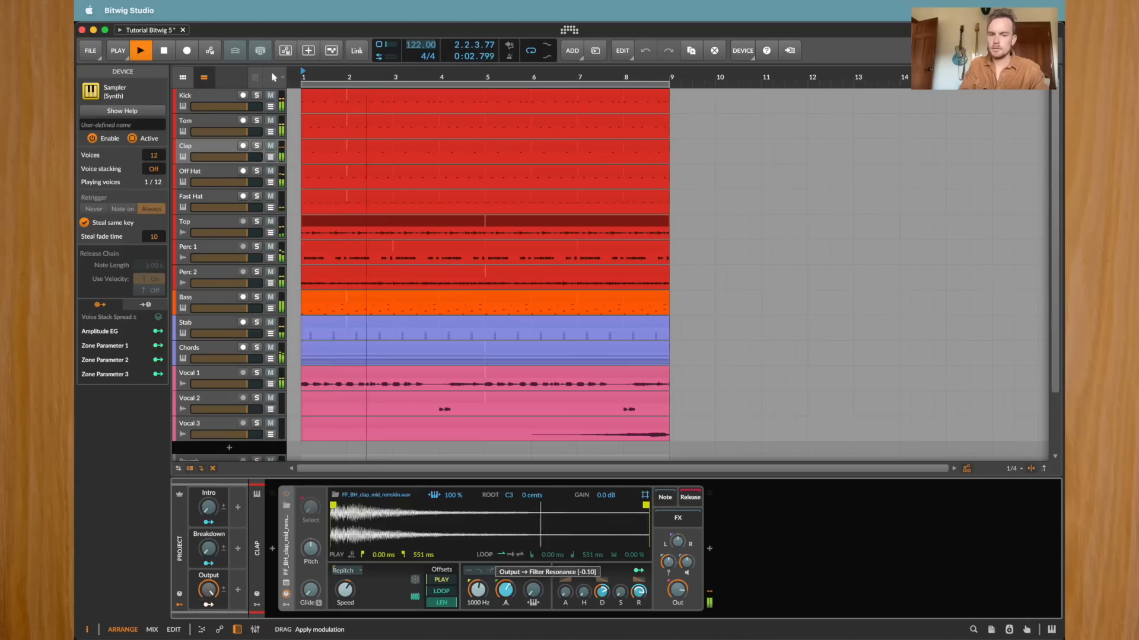
drag(506, 590, 505, 589)
drag(677, 590, 677, 589)
drag(505, 590, 506, 591)
click(208, 604)
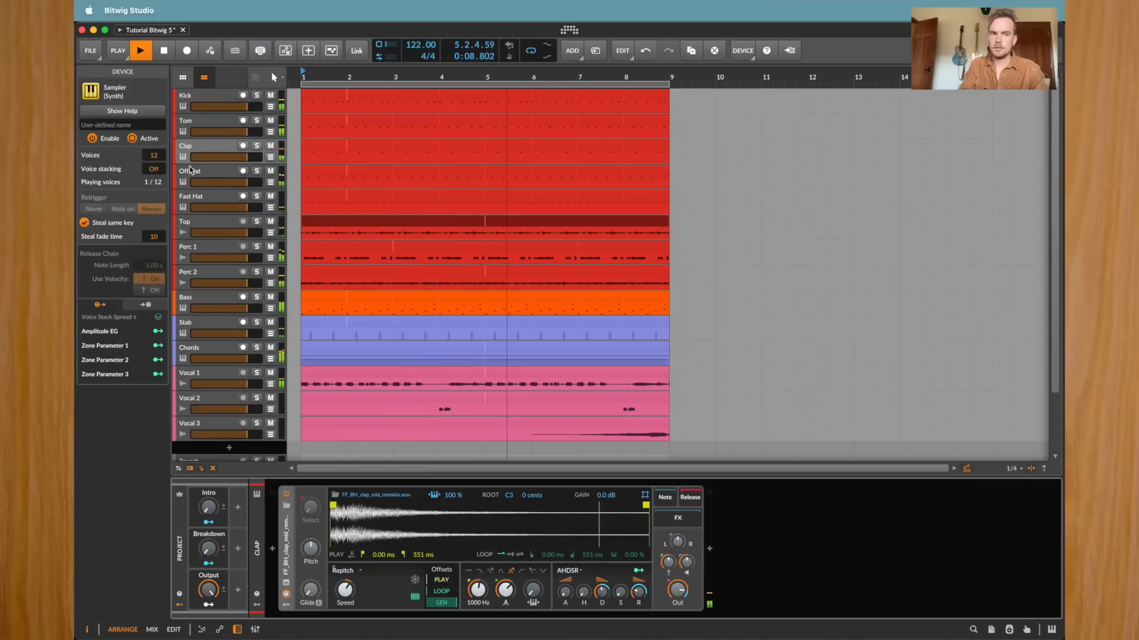
Map the Off Hat sampler's decay, release and Out level to the Output Macro, then recheck the Clap track's mappings
click(190, 170)
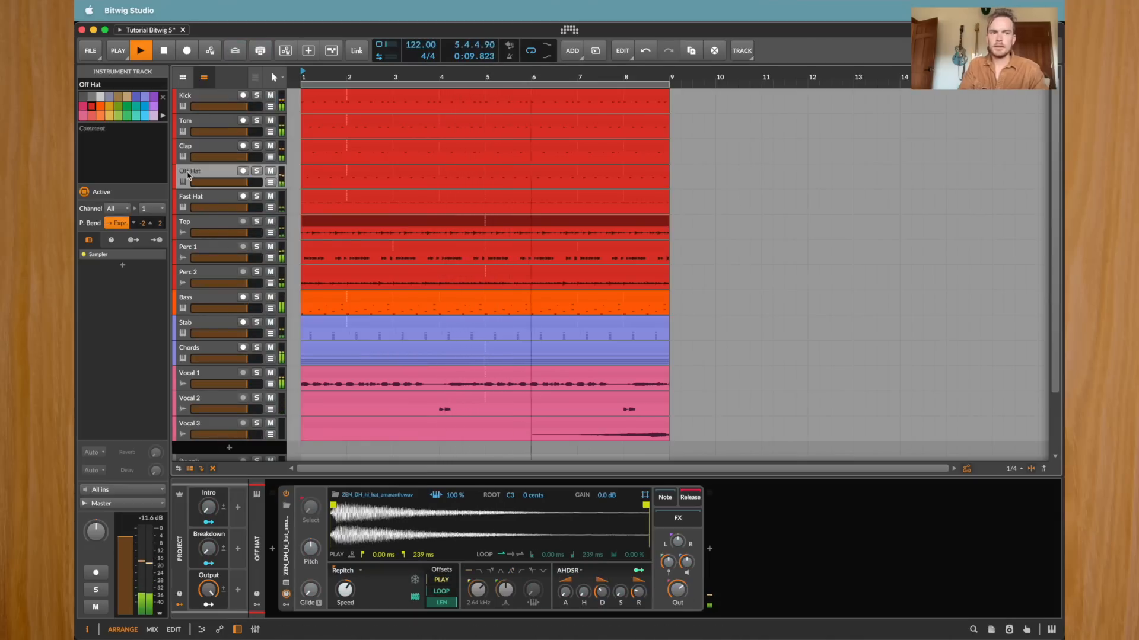
click(208, 605)
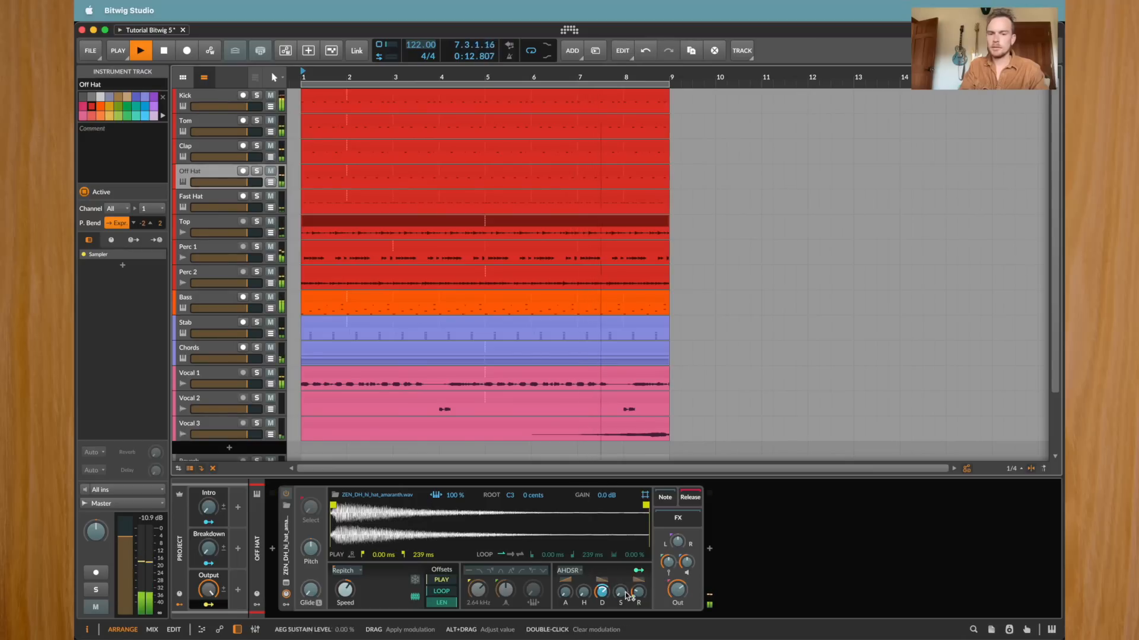
drag(638, 592, 677, 581)
click(208, 605)
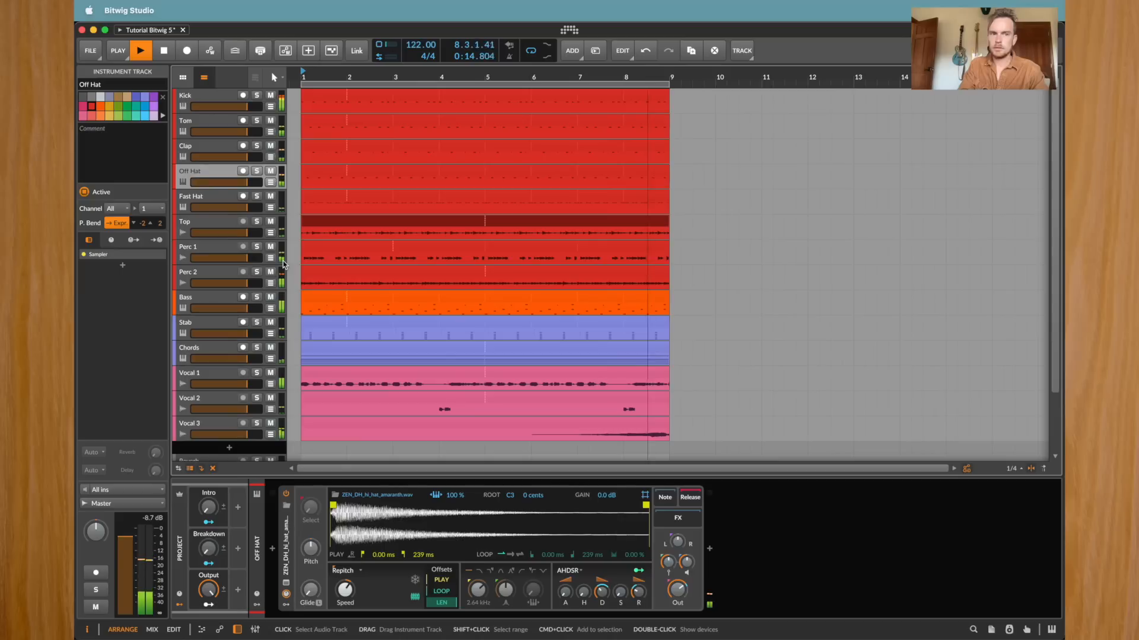
key(Up)
click(207, 605)
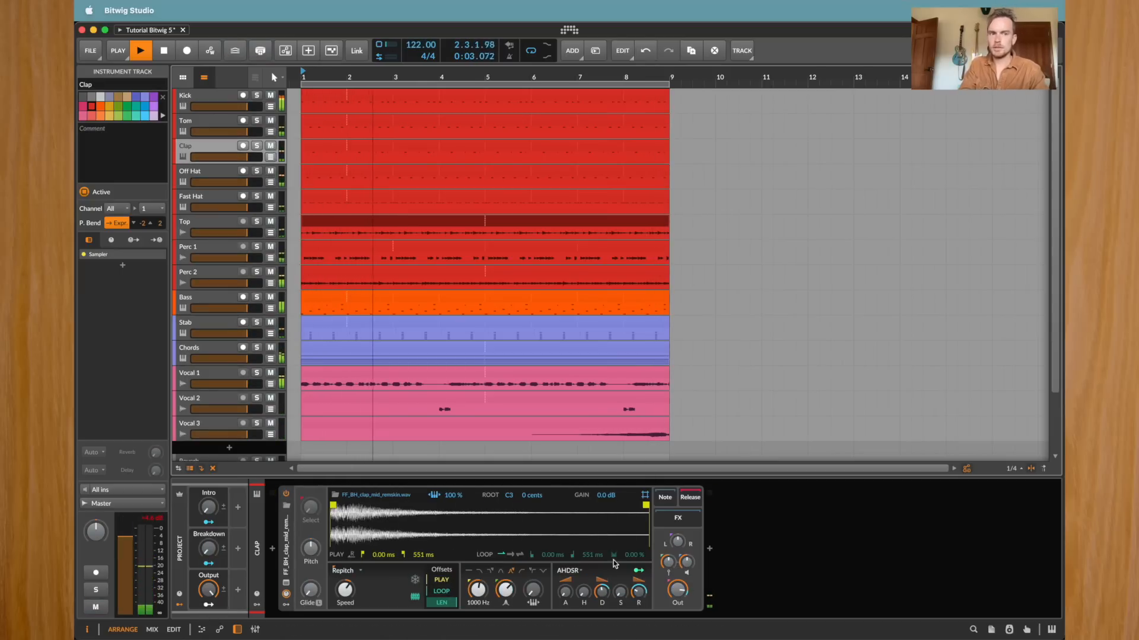
Map the Fast Hat sampler's decay and Out level to the Output Macro, with about +0.60 on Out
click(186, 201)
click(209, 605)
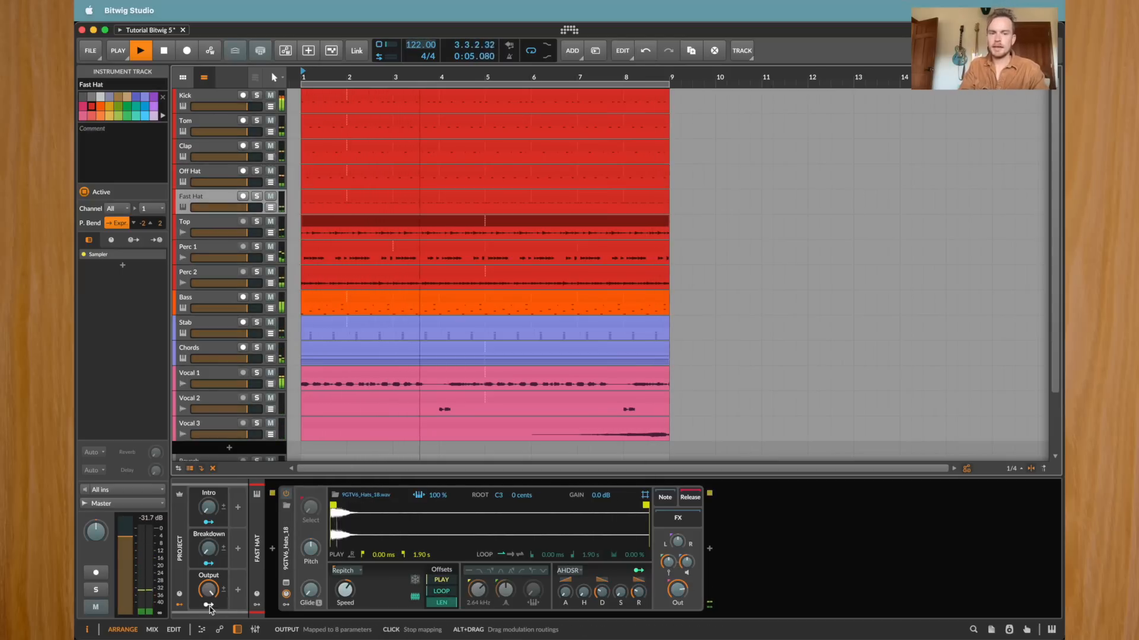
drag(601, 592, 601, 575)
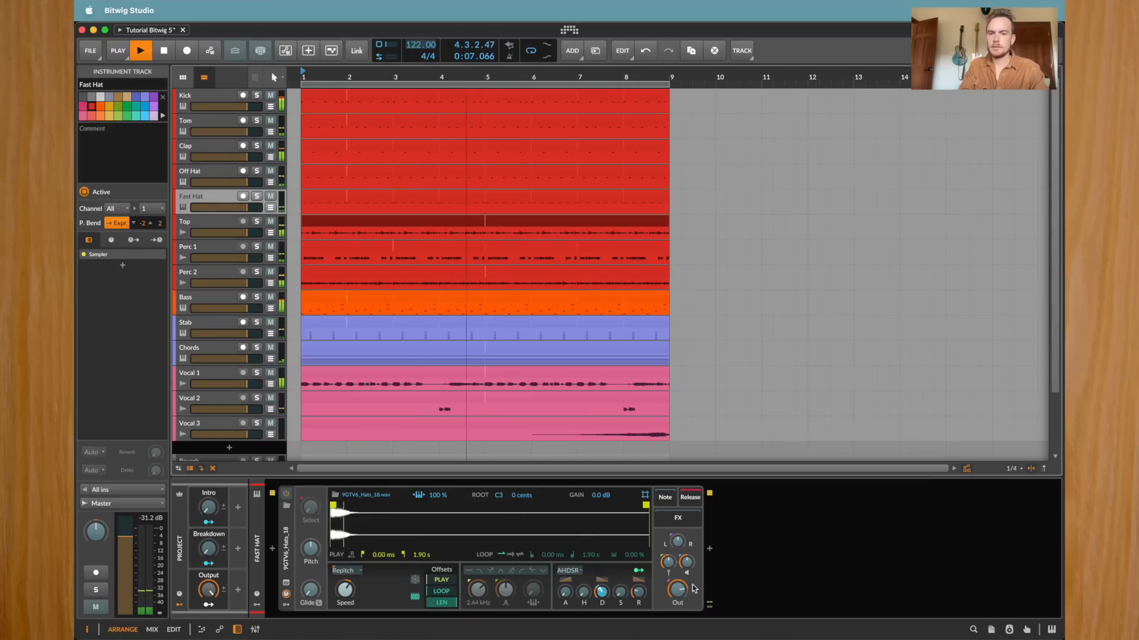
drag(678, 590, 678, 575)
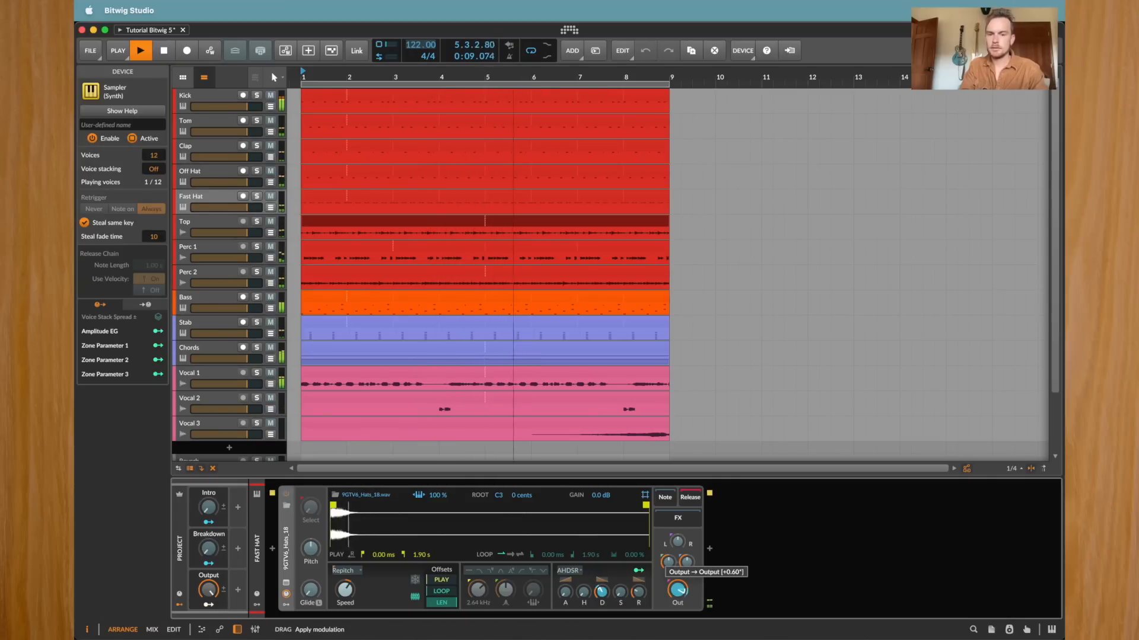
Solo the Perc 1 track and map its EQ-2 Hi Freq and Hi Q to the Output Macro, with about +9.46 on Hi Q
click(221, 251)
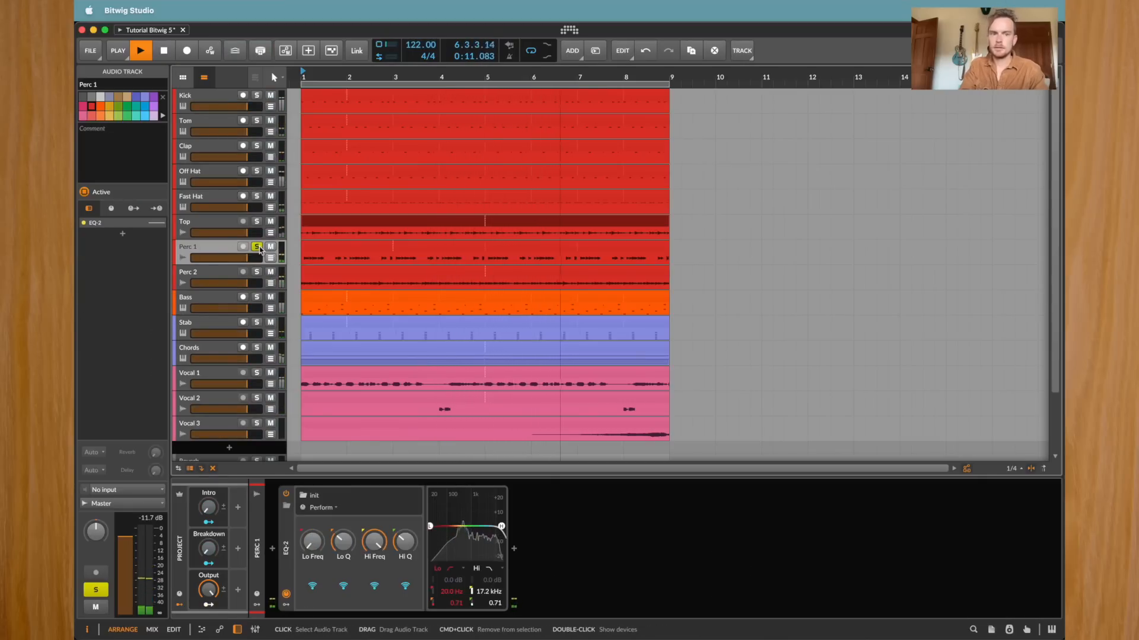
click(208, 604)
mouse_move(405, 542)
mouse_down()
mouse_move(366, 547)
mouse_move(405, 535)
mouse_up()
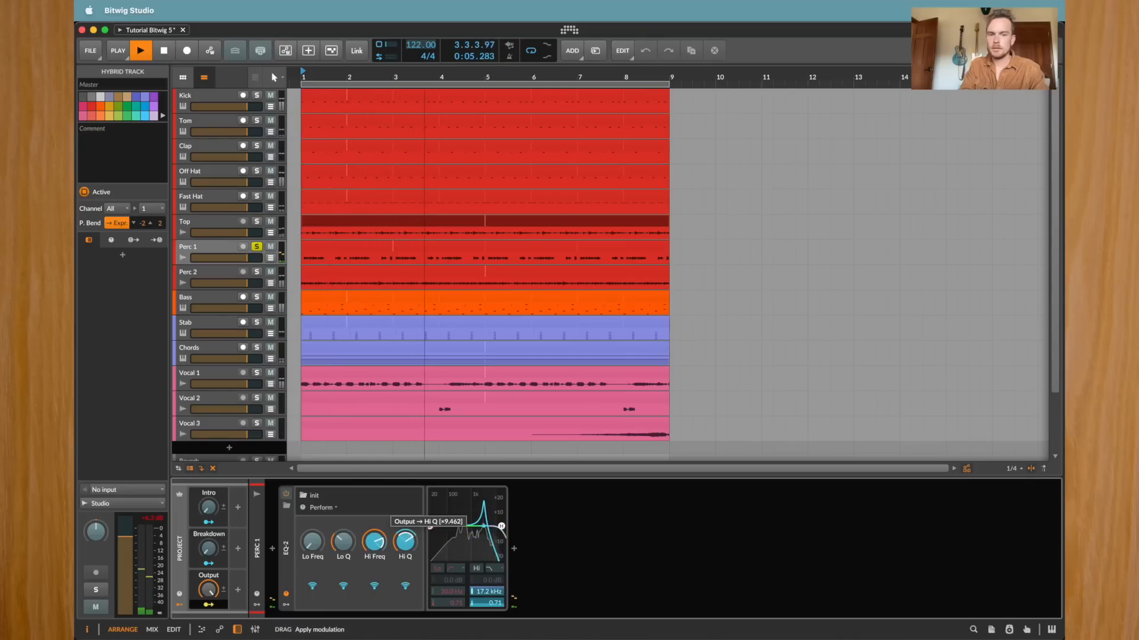
key(Escape)
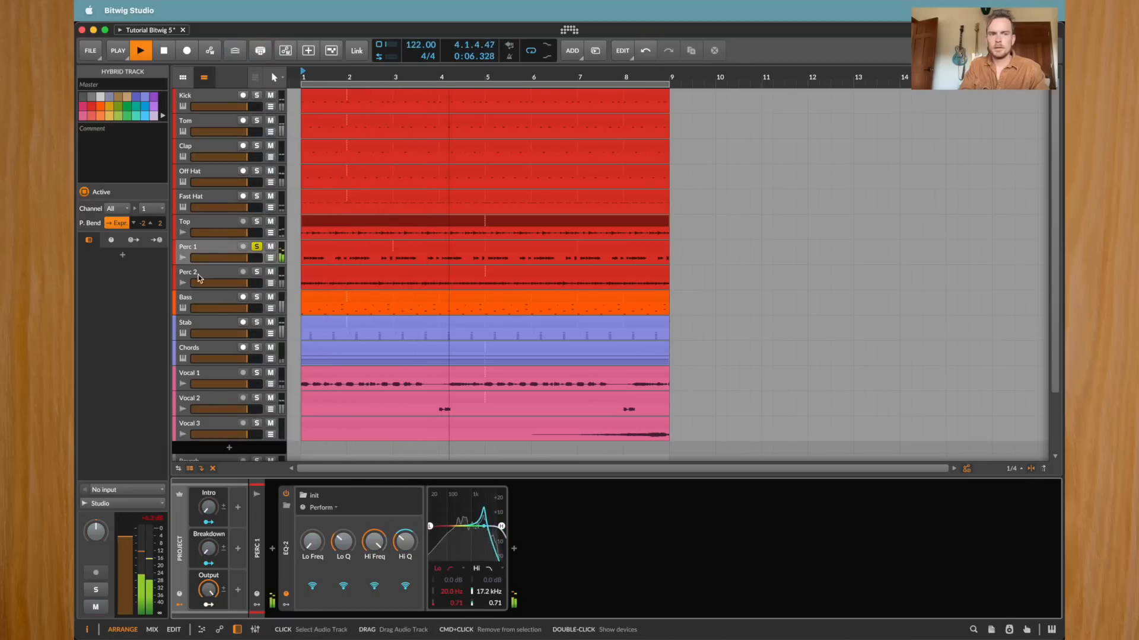
Solo the Perc 2 track and map its EQ-2 Hi Freq and Hi Q to the Output Macro
click(257, 272)
click(208, 605)
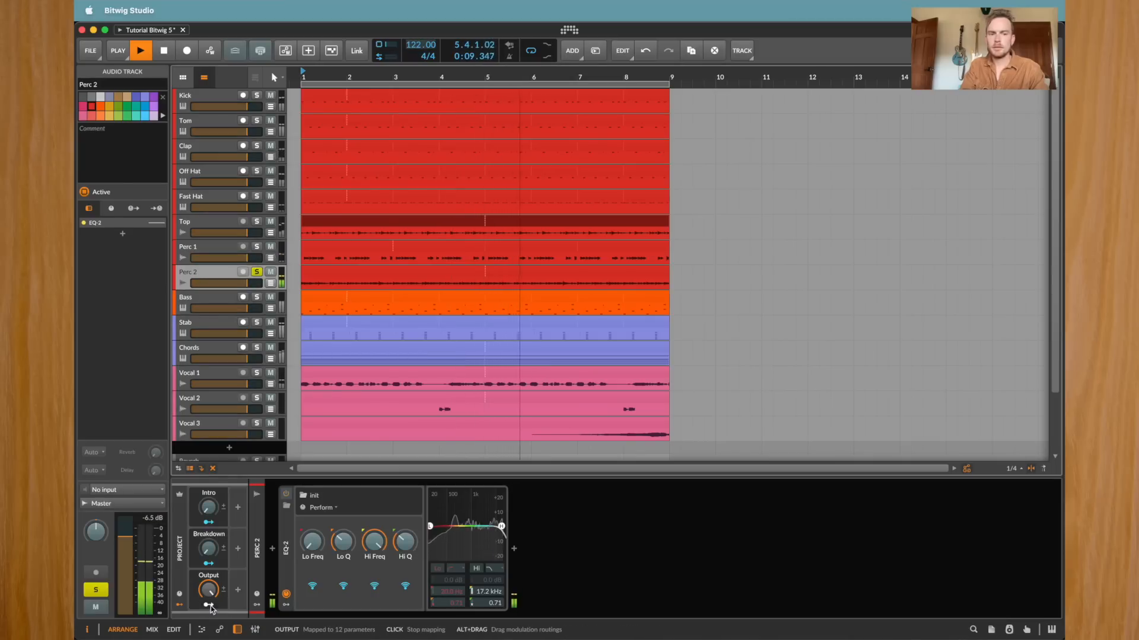
drag(379, 543, 408, 525)
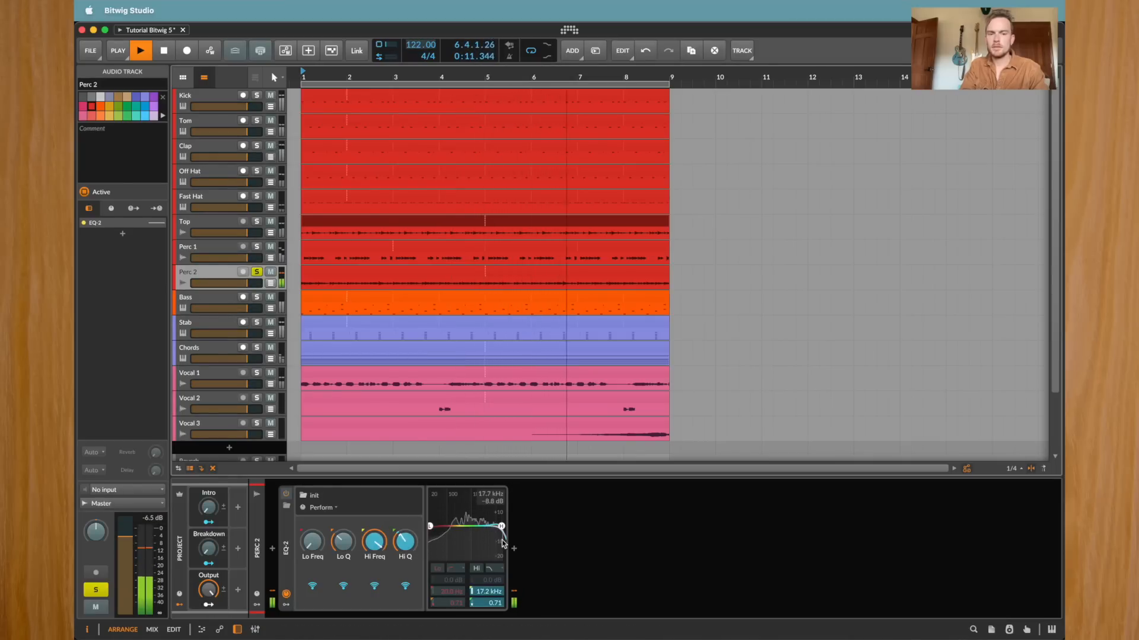
key(Escape)
Add a Tool device after the EQ-2 on Perc 2 and map its Volume to the Output Macro
click(513, 548)
text(tool)
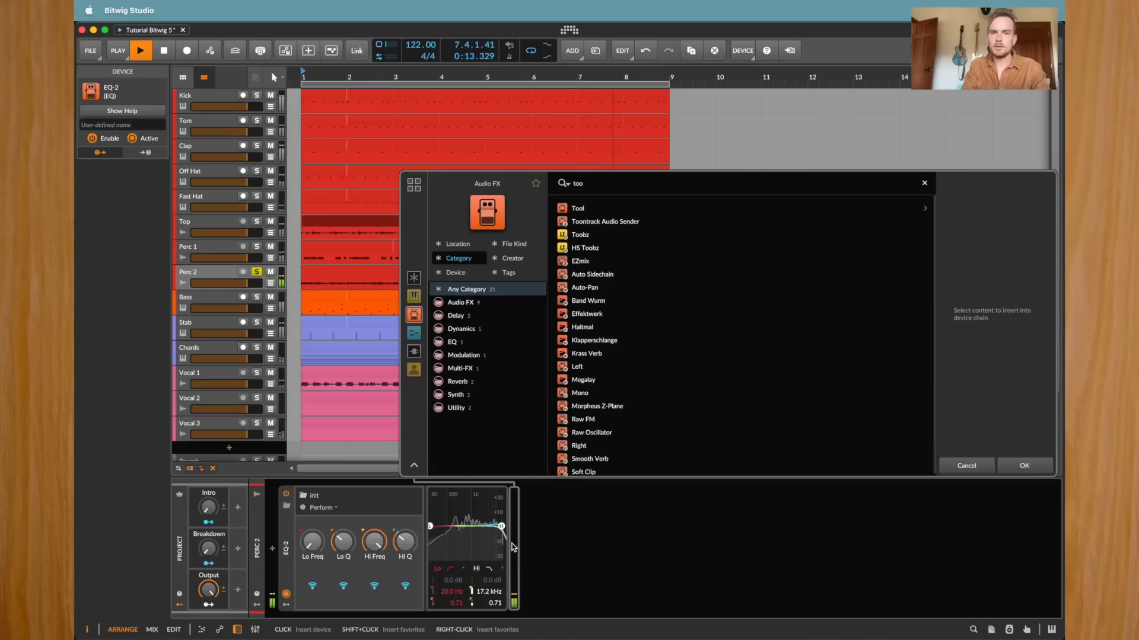
key(Return)
click(209, 605)
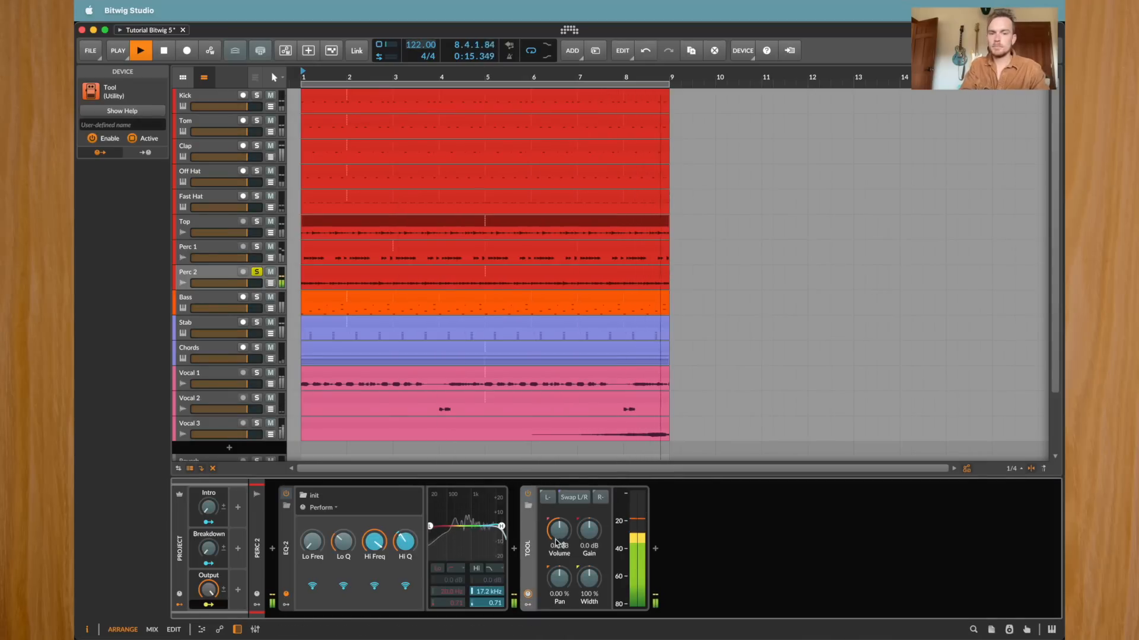
drag(558, 533, 558, 522)
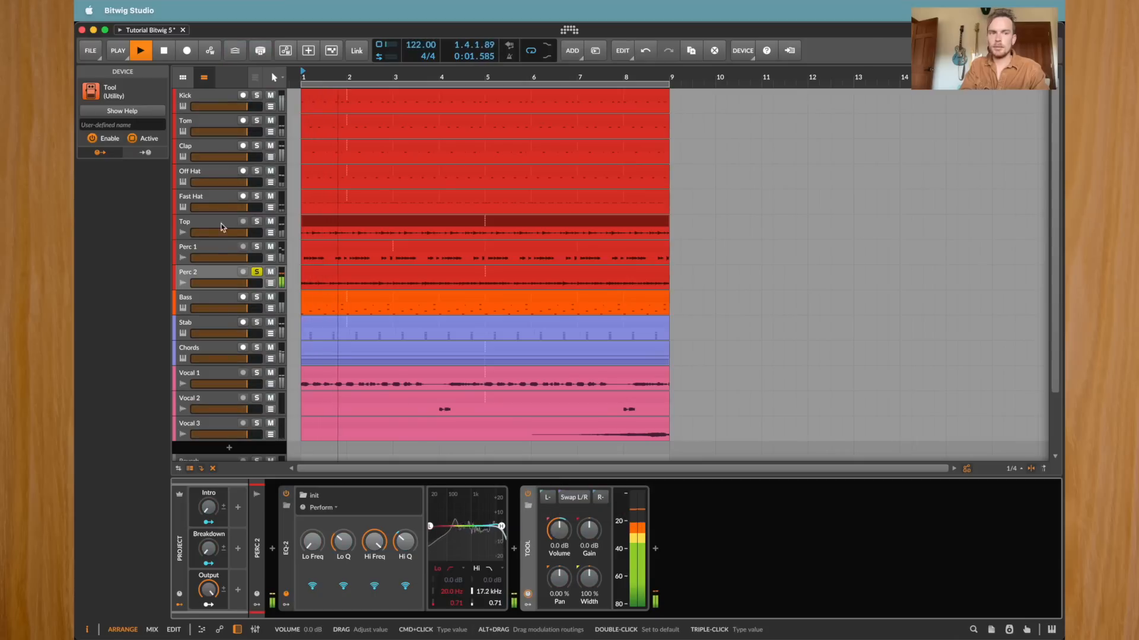
Solo the Top track, add a Tool device after its EQ-2 and map the Tool's Volume to the Output Macro
click(257, 226)
click(257, 223)
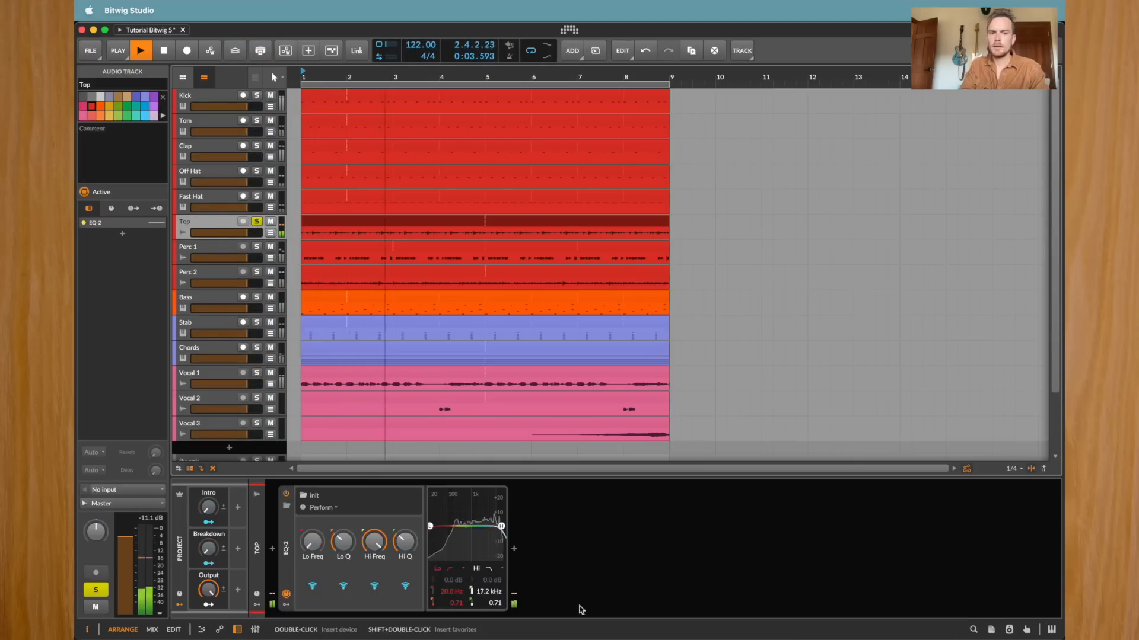
click(514, 550)
text(tool)
key(Return)
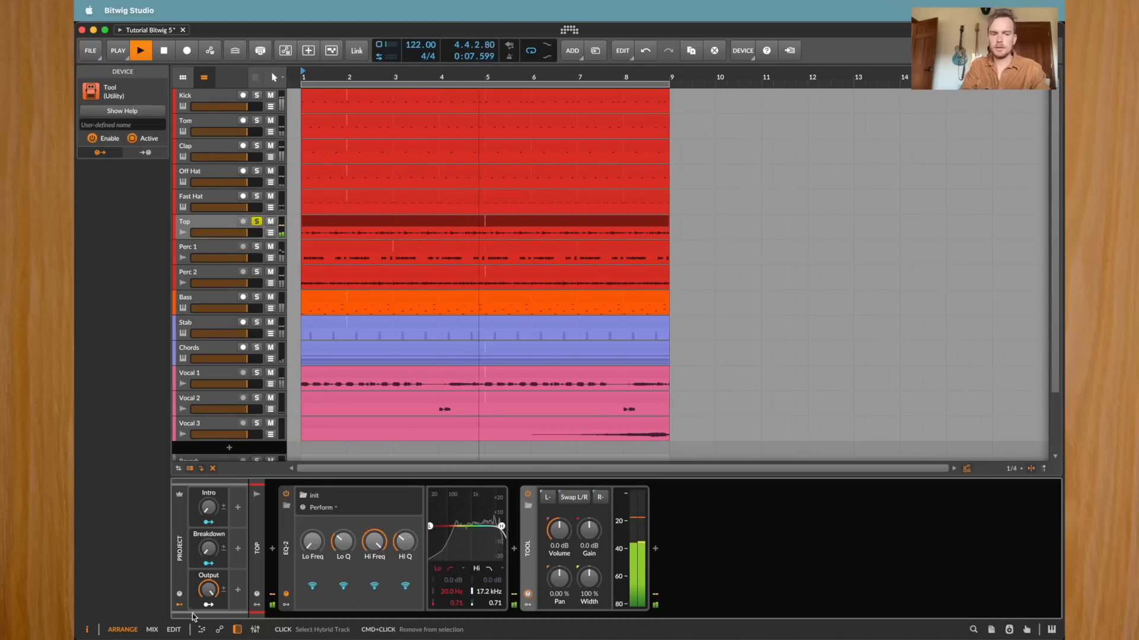
drag(208, 604, 560, 535)
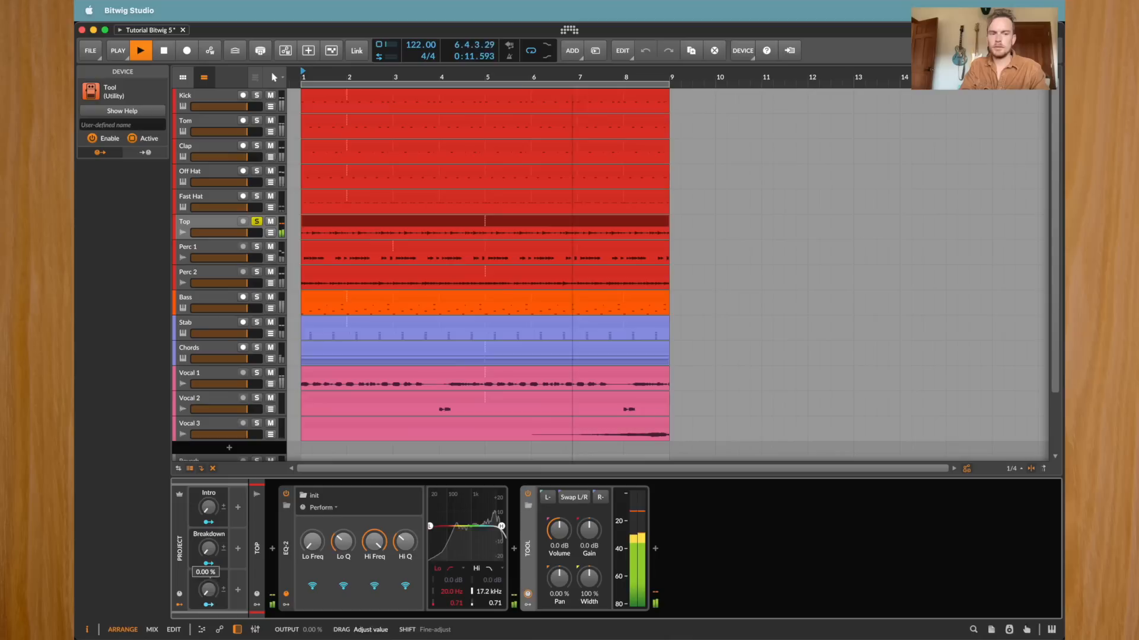
With the third Macro turned down to 0 %, rename it Louder
double_click(210, 574)
text(Louder)
key(Return)
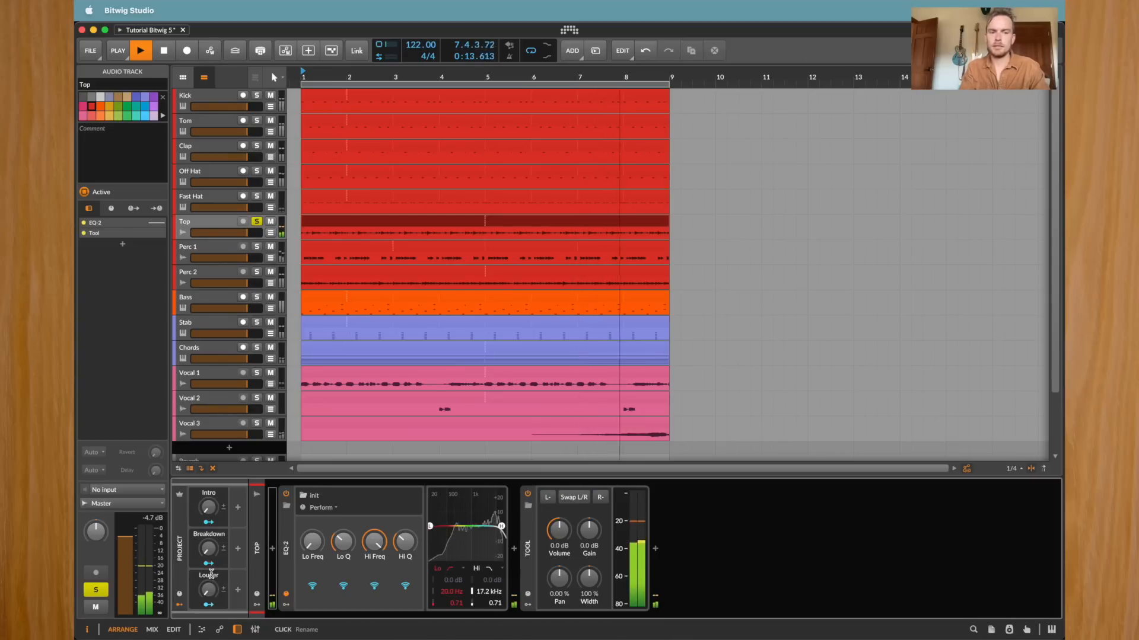
Solo the Bass track and map its Polymer Sub level to the Louder Macro
click(195, 299)
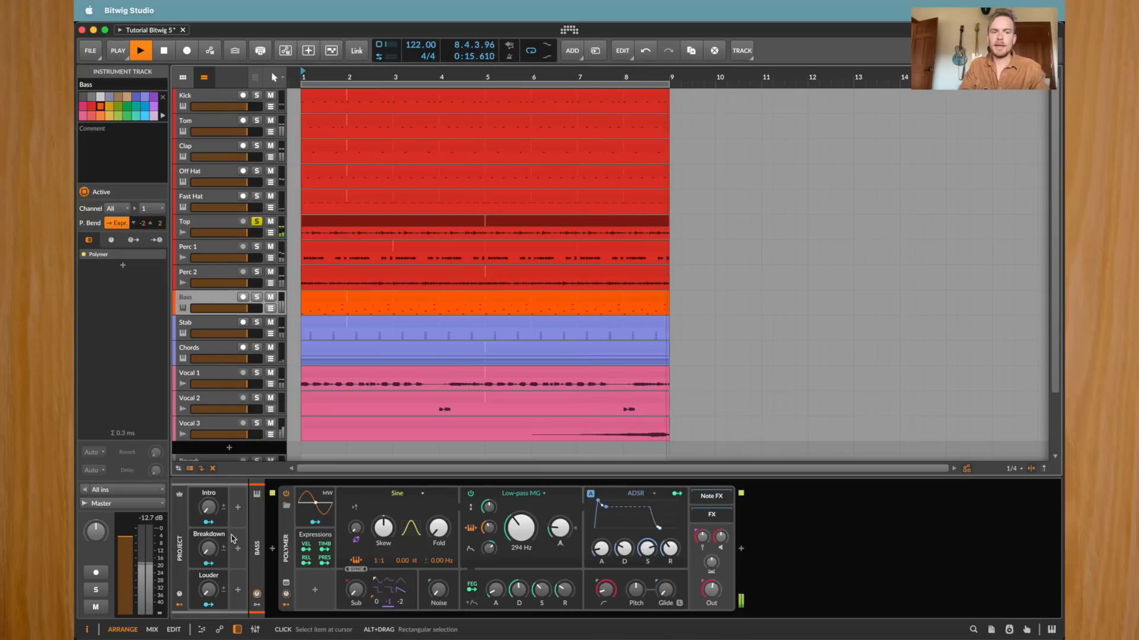
click(257, 297)
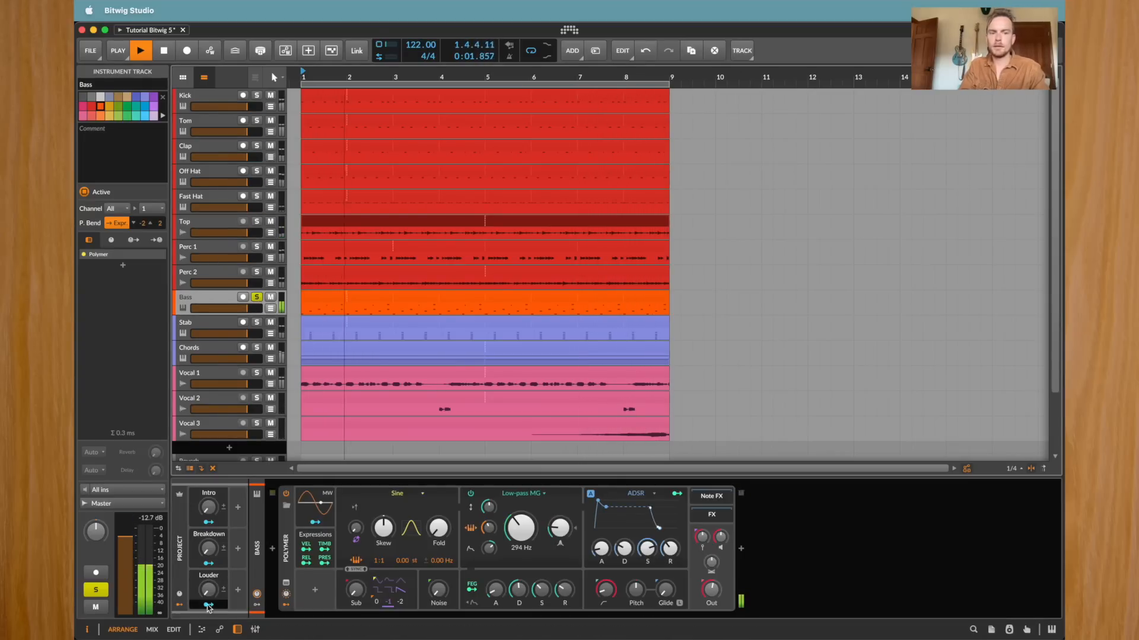
click(209, 605)
drag(356, 590, 357, 566)
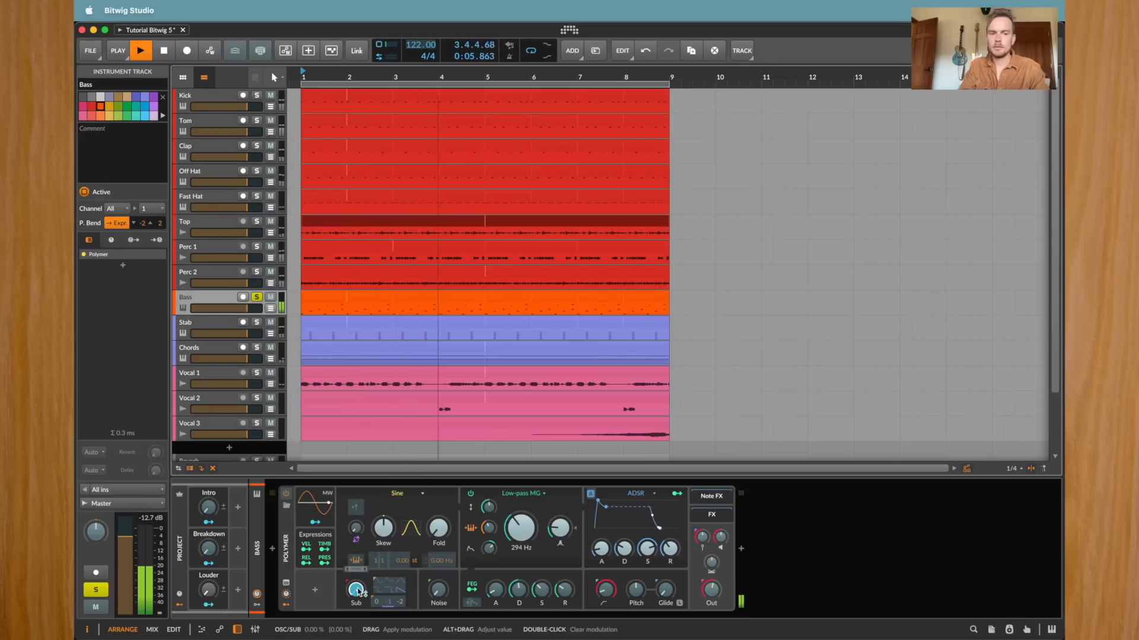
key(Escape)
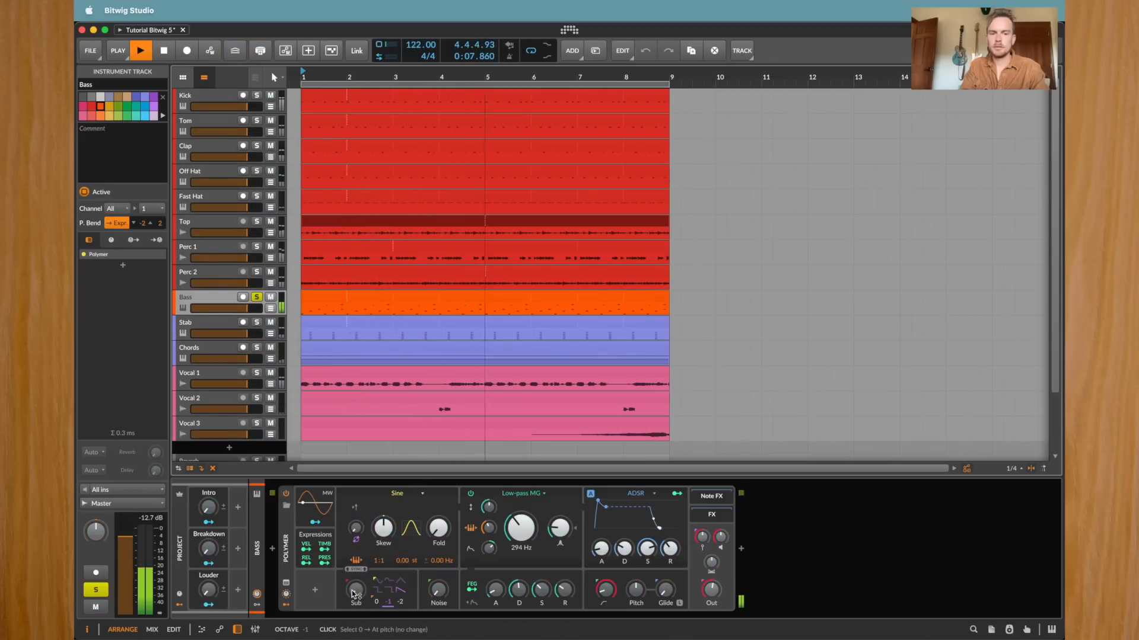
Turn the Louder Macro up to 100 % and fine-tune its modulation amount on the Bass Polymer's Sub level
drag(208, 591, 208, 531)
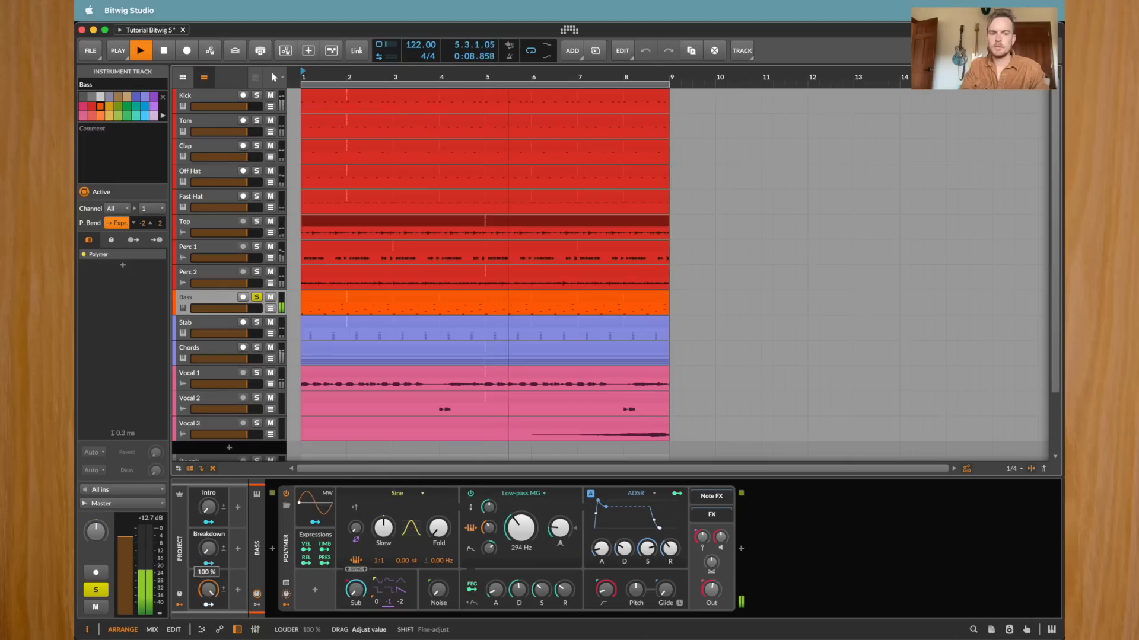
click(208, 605)
drag(355, 590, 355, 592)
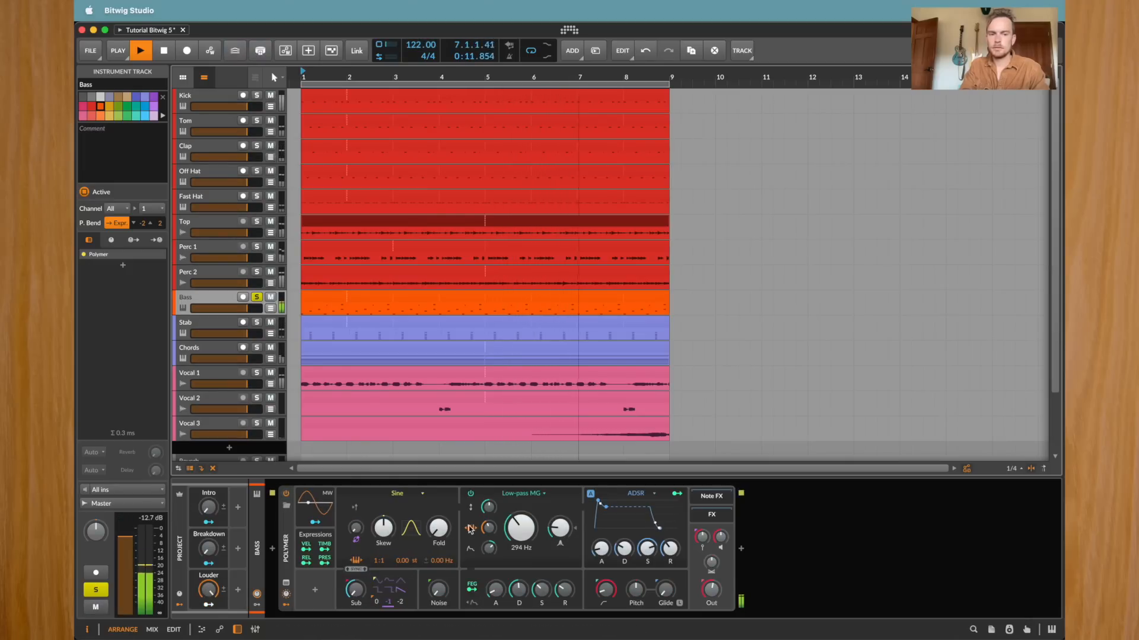
Raise the Skew of the sine oscillator in the Bass track's Polymer
drag(389, 527, 389, 505)
click(424, 579)
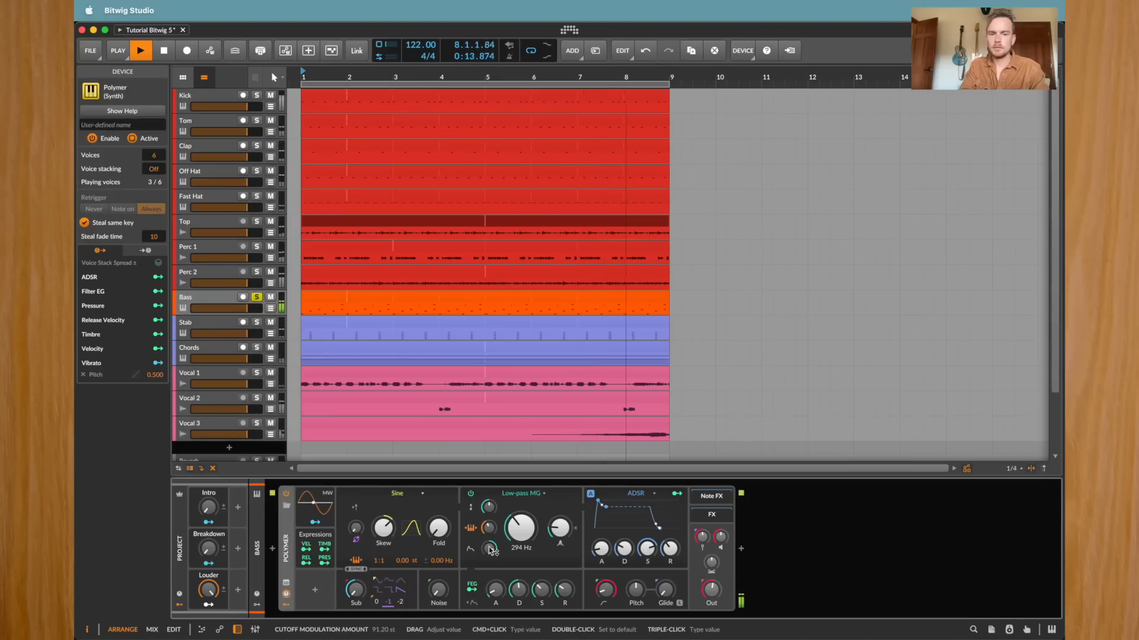
Map the Fold and output level of the Bass track's Polymer to the Louder Macro
click(209, 604)
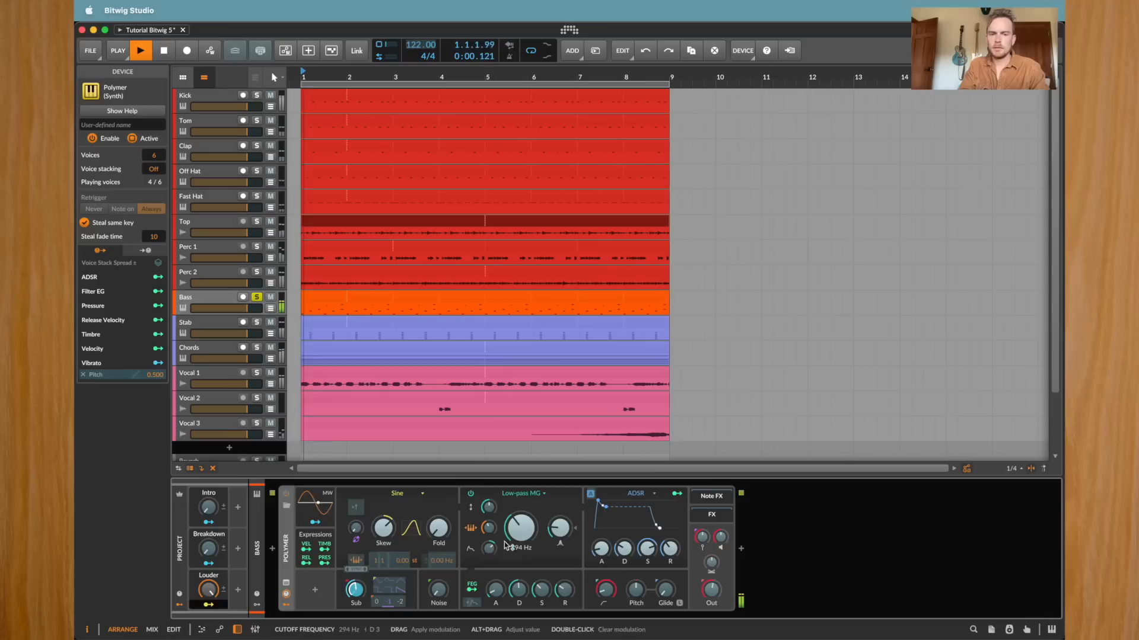
drag(446, 534, 446, 520)
drag(711, 590, 711, 585)
click(749, 547)
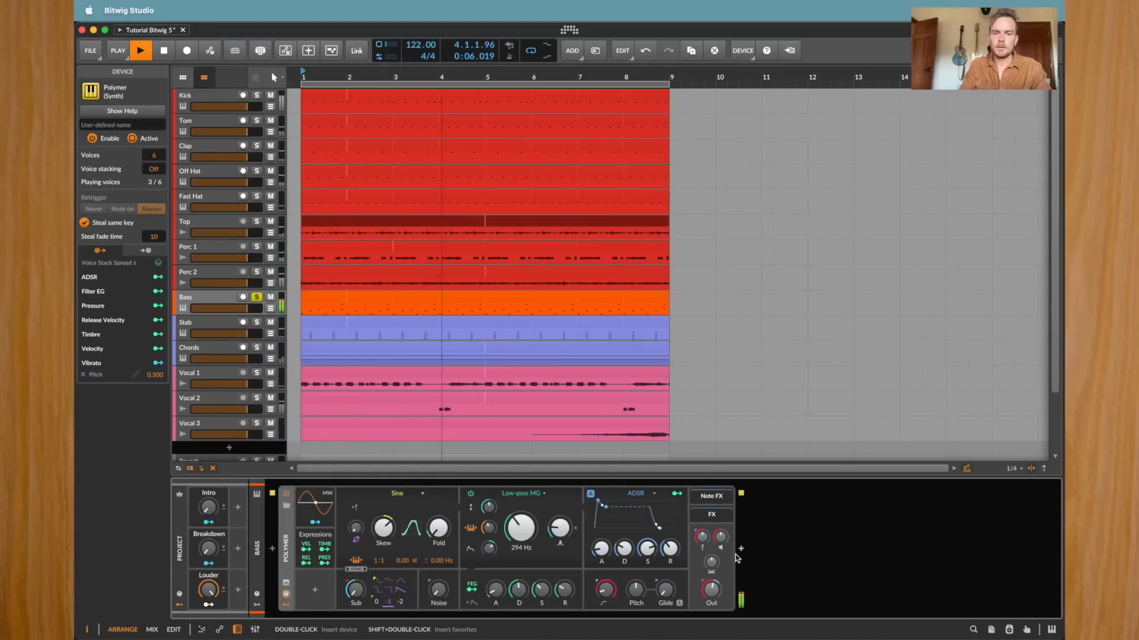
Insert the Kickstart 2 audio effect after the Bass track's Polymer and show its parameters in the device
double_click(736, 555)
text(kick)
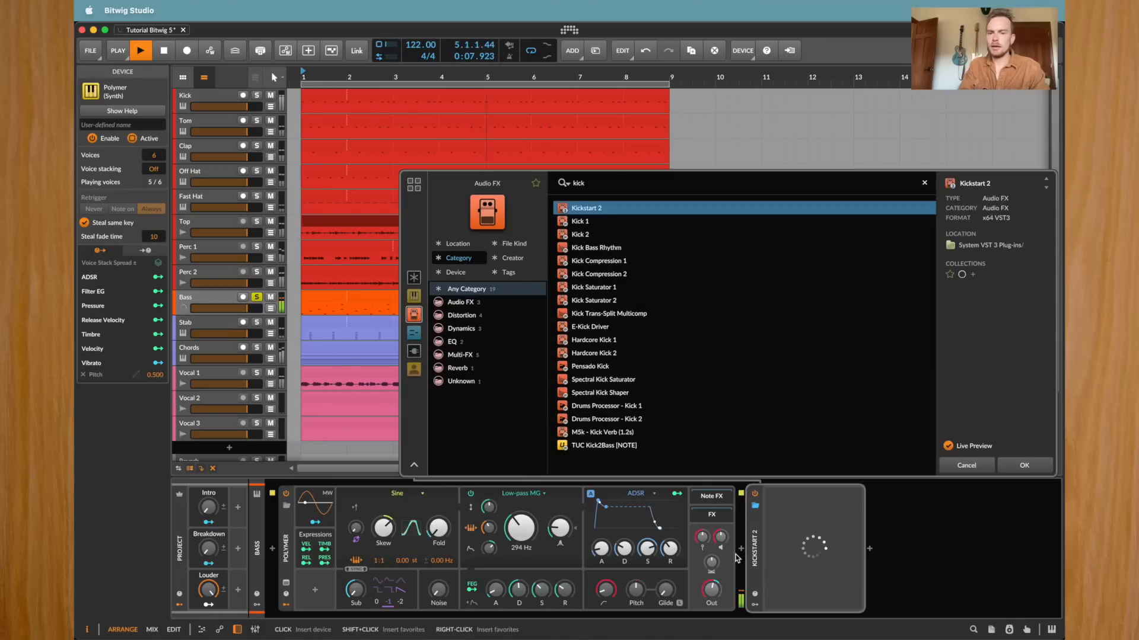
key(Return)
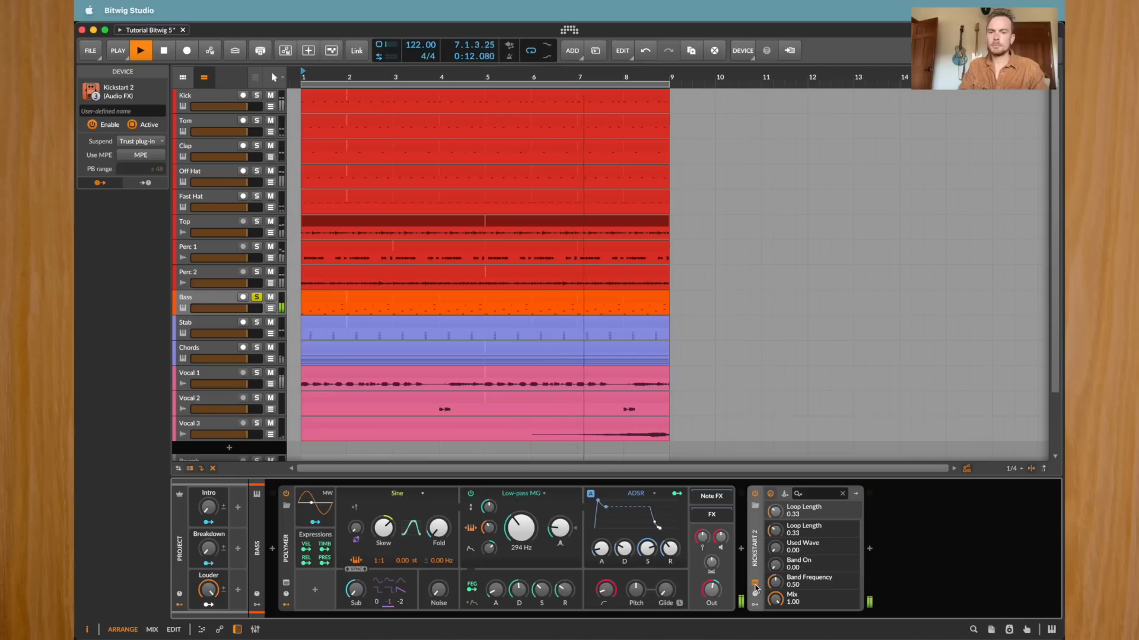
click(755, 584)
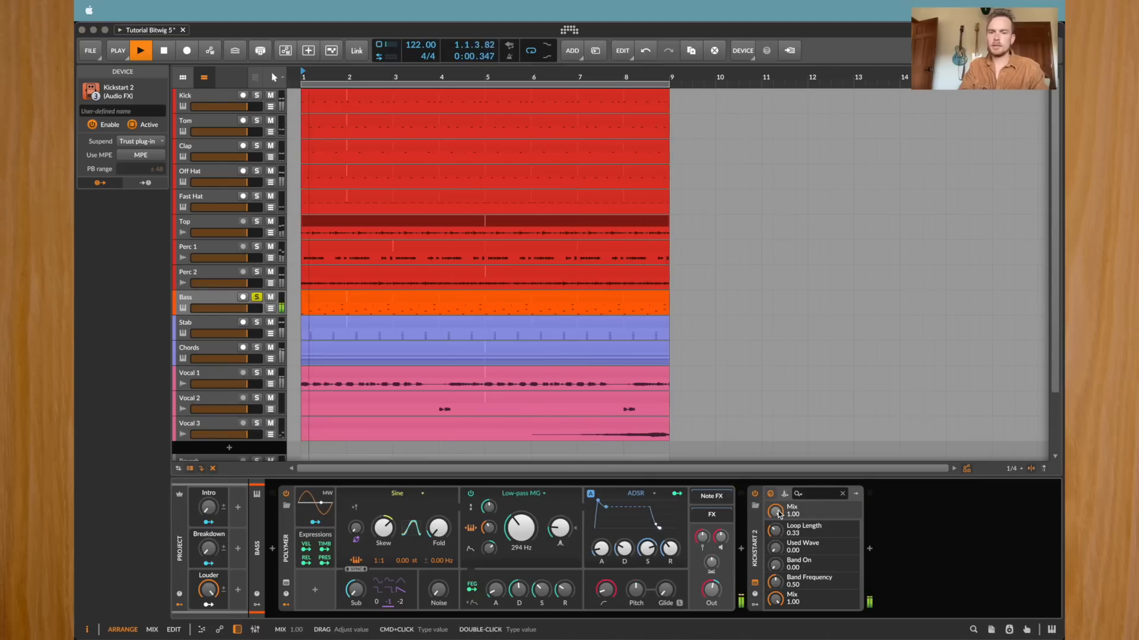
Set Kickstart 2's Mix to 0.00 and map it to the Louder Macro with an amount of about 0.64
drag(777, 513, 778, 584)
click(208, 604)
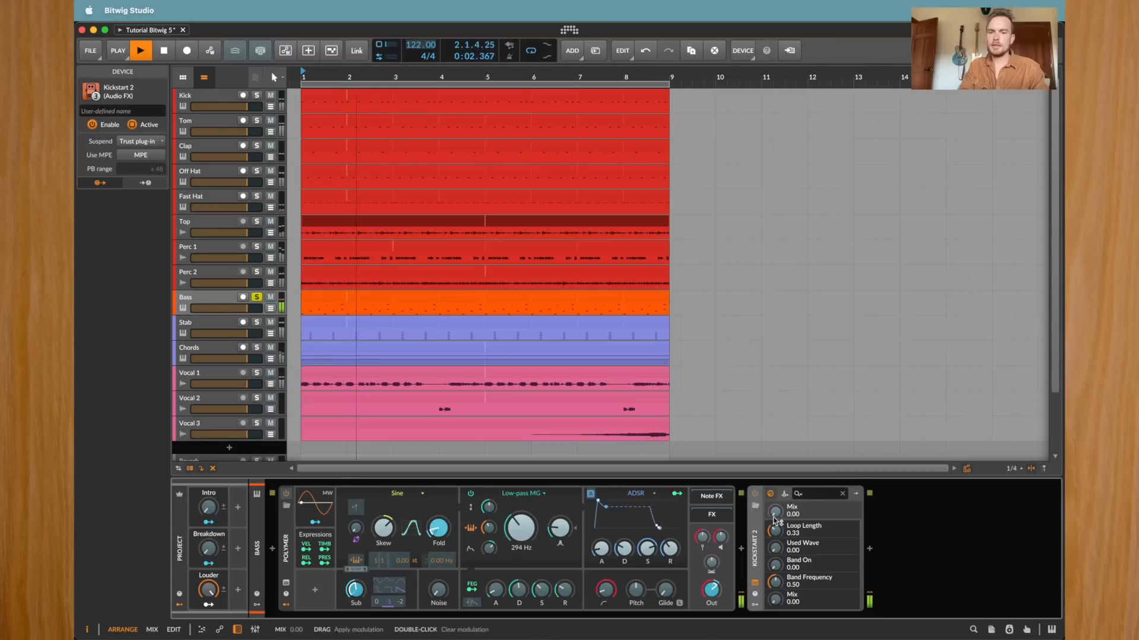
drag(774, 519, 774, 506)
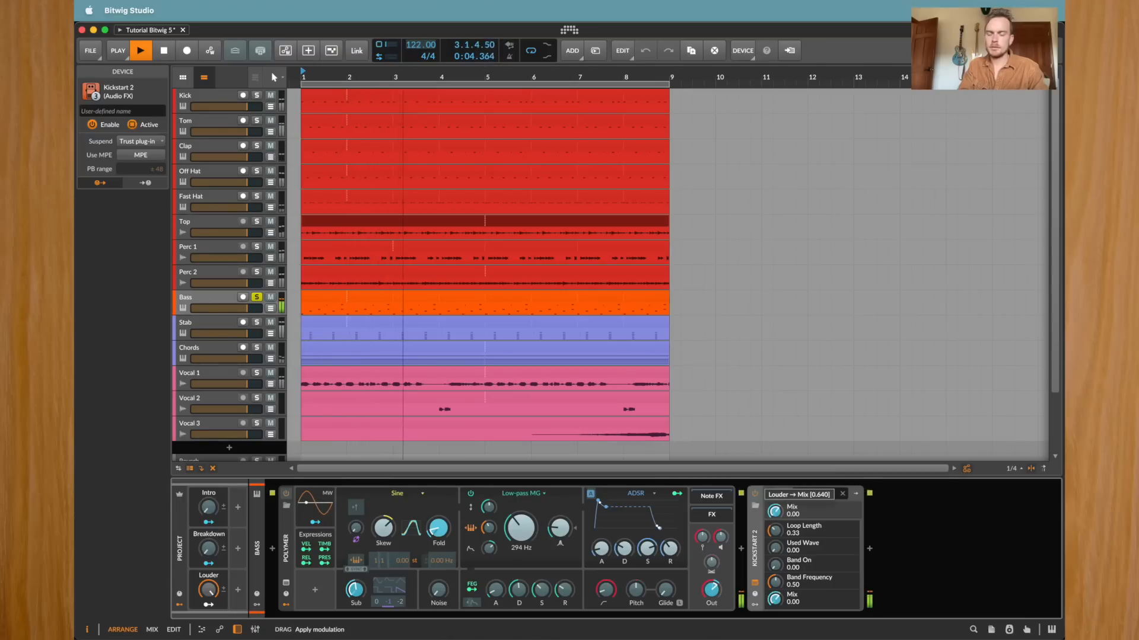
key(Escape)
click(925, 516)
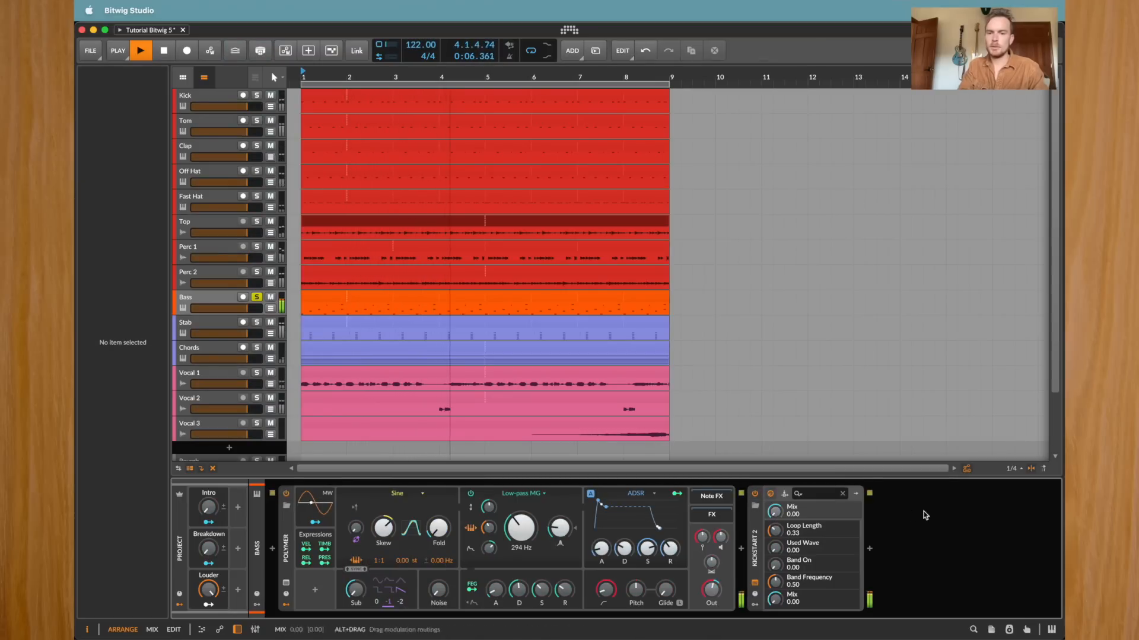
Solo the Tom track, undo the last Decay tweak in its Sampler and stop playback
click(258, 121)
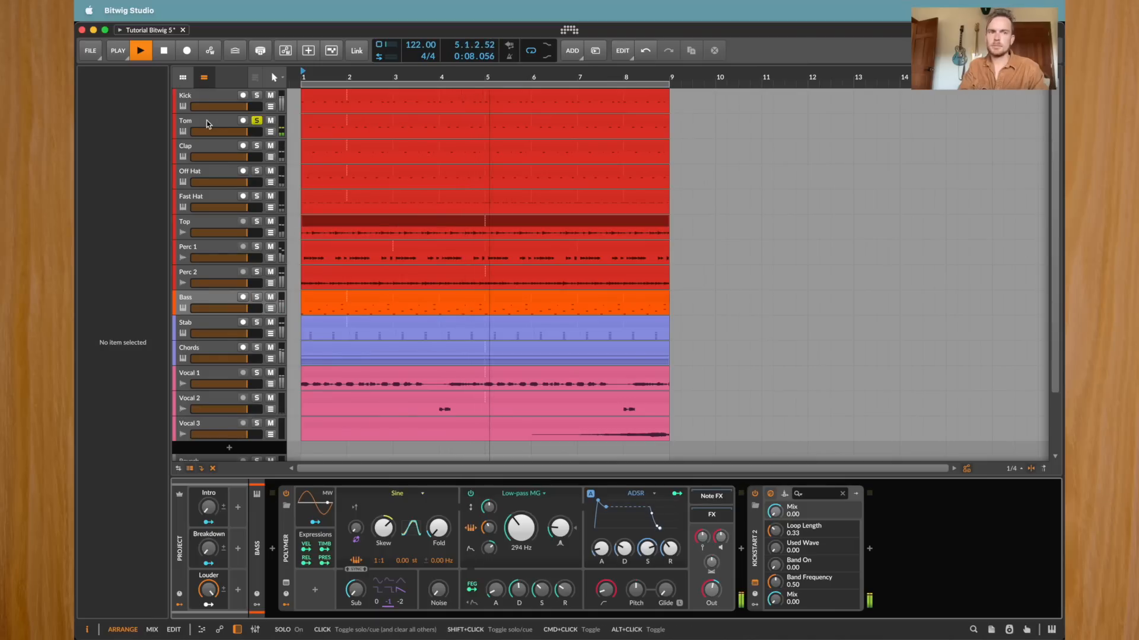
click(219, 125)
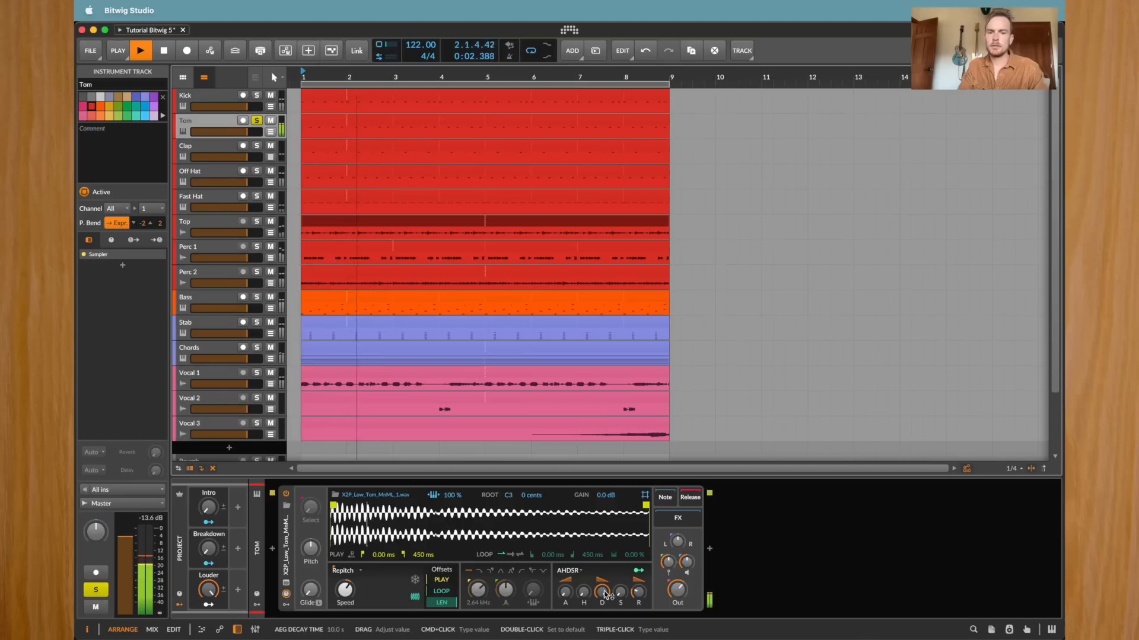
key(super+z)
key(space)
Map the Tom Sampler's Decay, Release and output level to the Louder Macro and unsolo the track
click(208, 605)
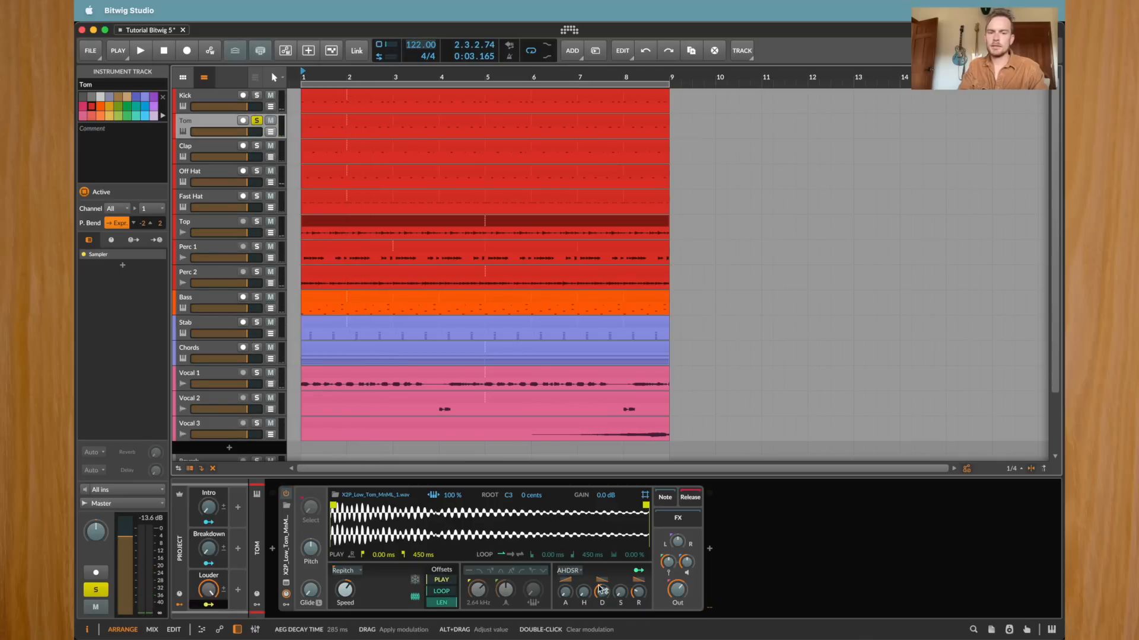
drag(603, 591, 638, 580)
drag(638, 591, 638, 585)
drag(677, 590, 677, 588)
click(208, 605)
click(96, 590)
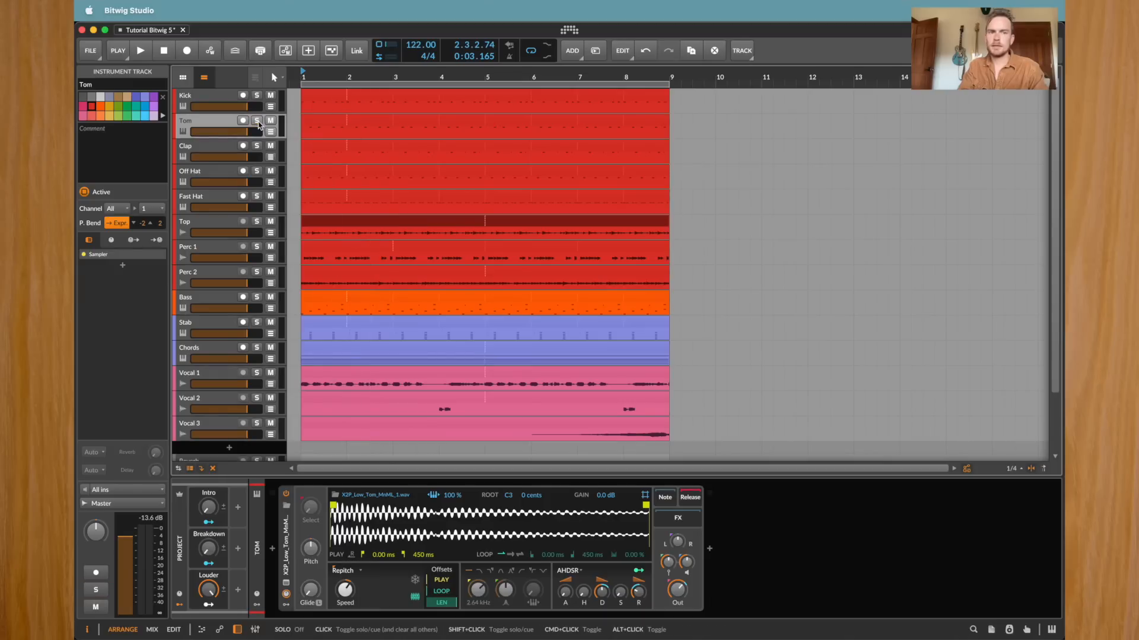
Modulate the Clap Sampler's Decay, Release and output level with the Louder Macro, comparing the Macro at its default and at 100 %
double_click(208, 590)
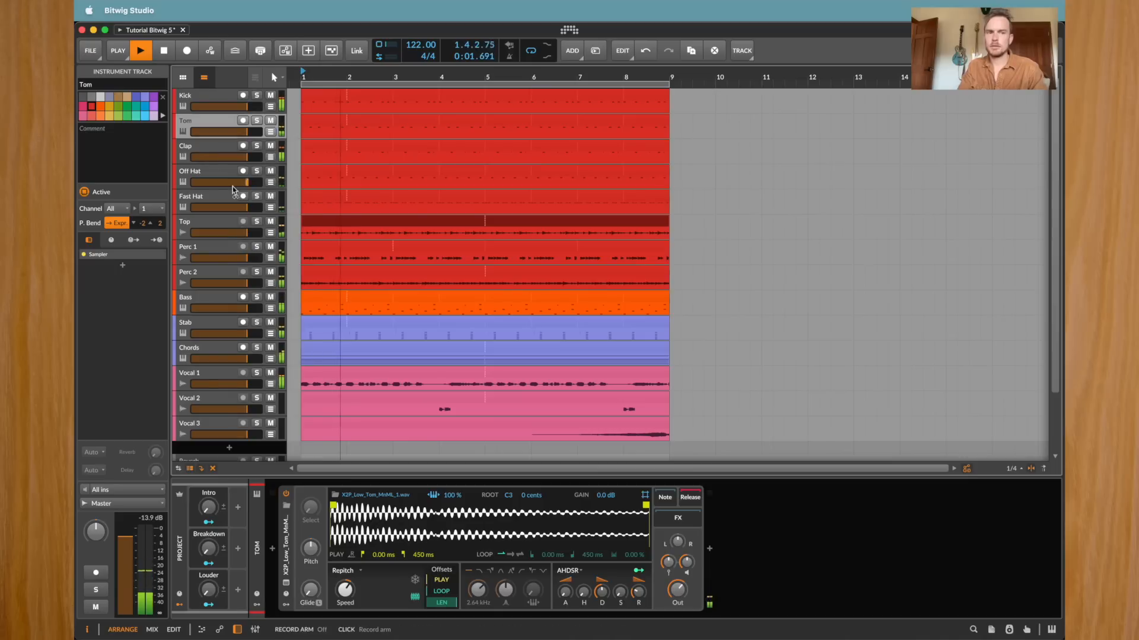
key(Down)
drag(682, 598, 682, 604)
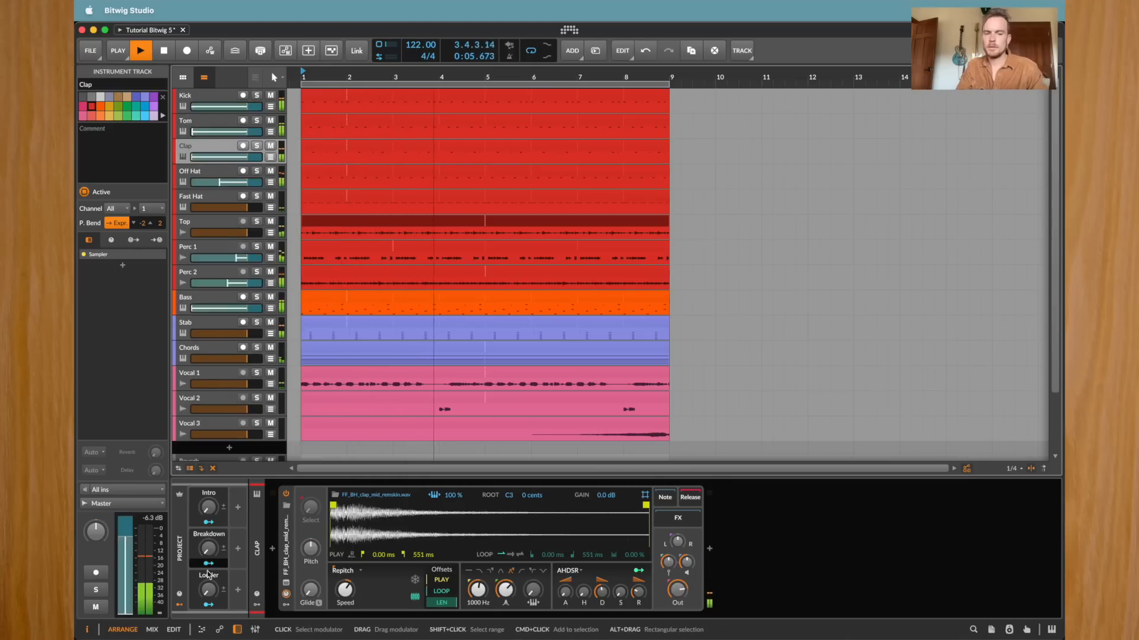
drag(211, 594, 210, 591)
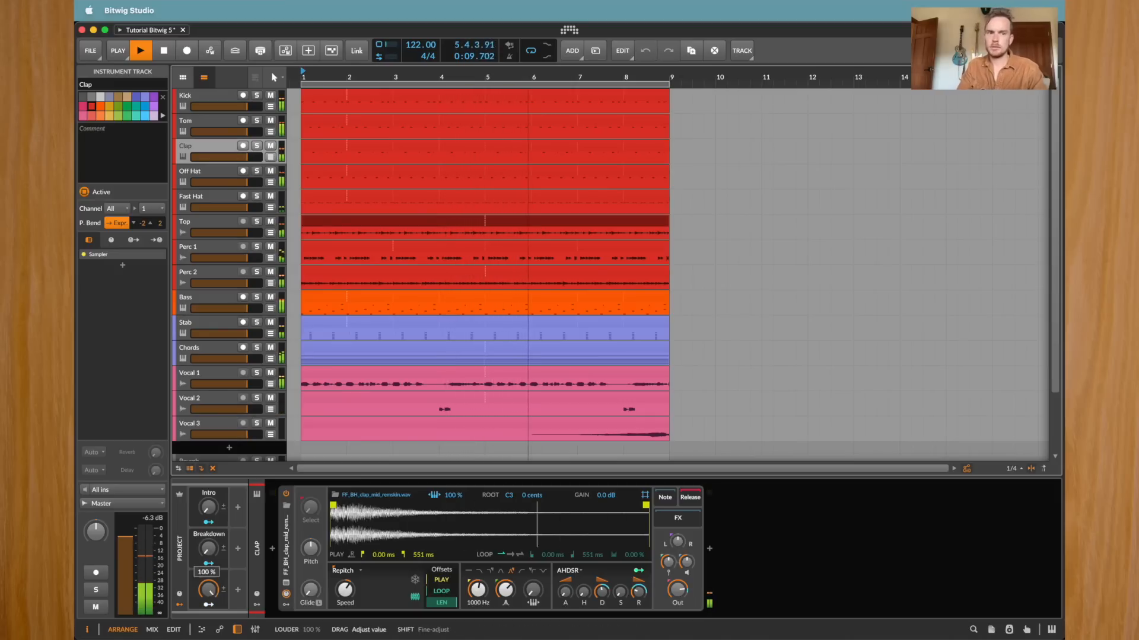
Map Sampler envelope and output settings on the Off Hat and Fast Hat tracks to the Louder Macro and list the project's modulation mappings
click(201, 102)
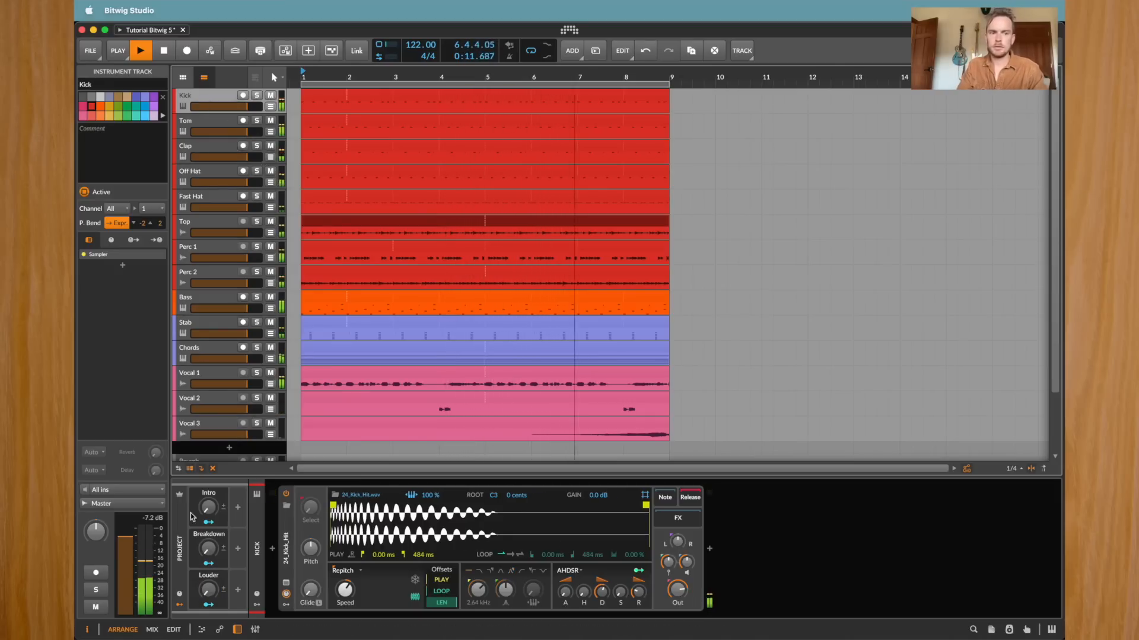
click(198, 175)
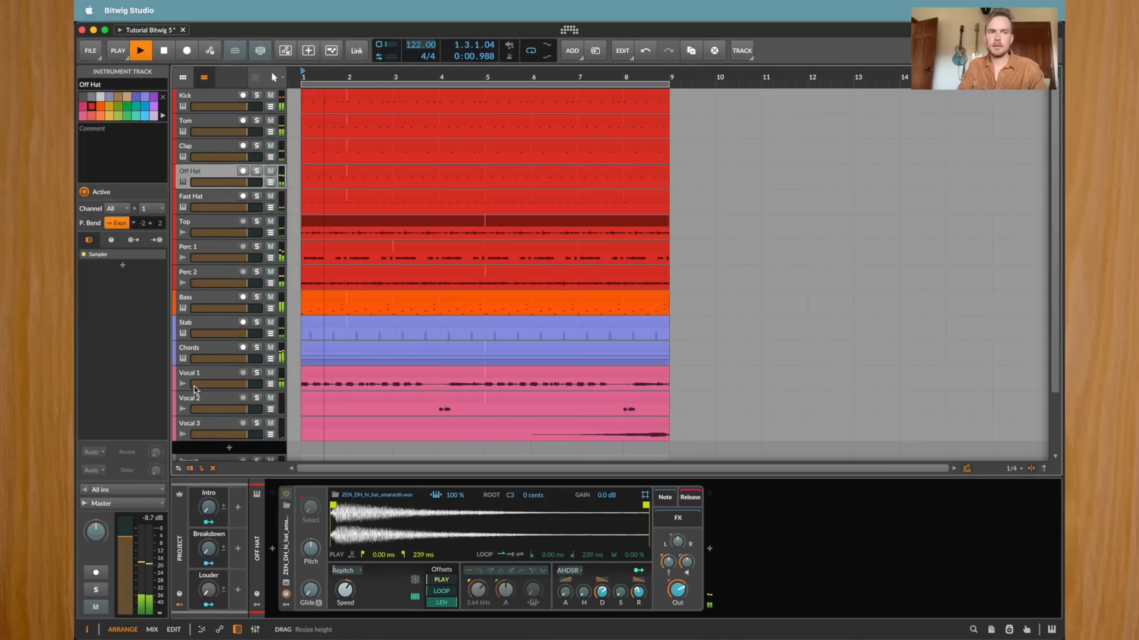
key(Down)
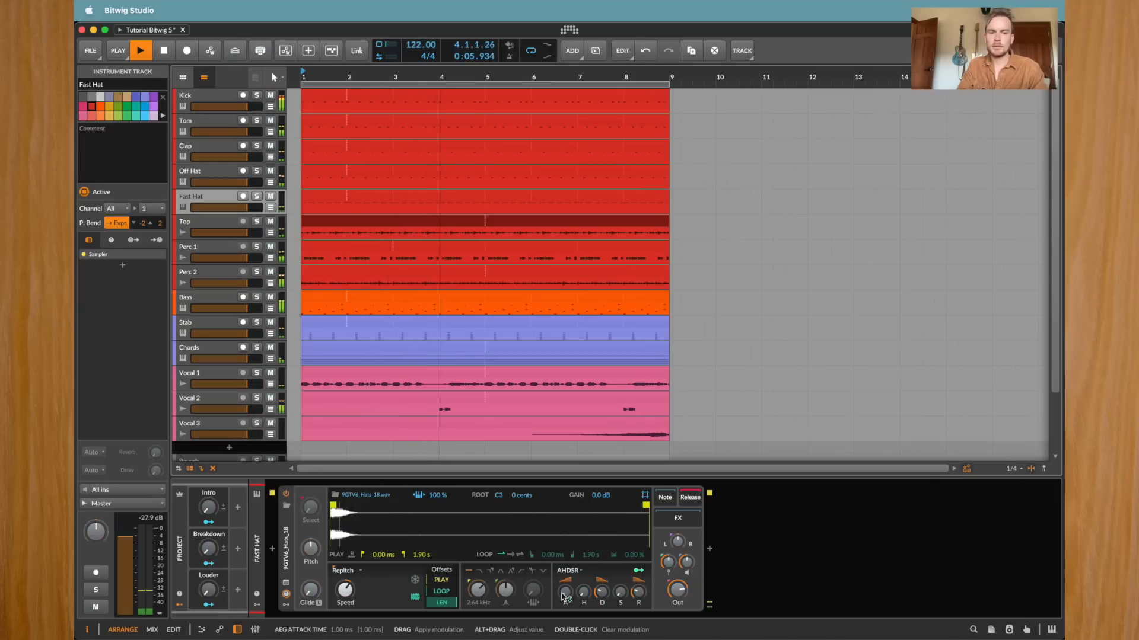
click(208, 575)
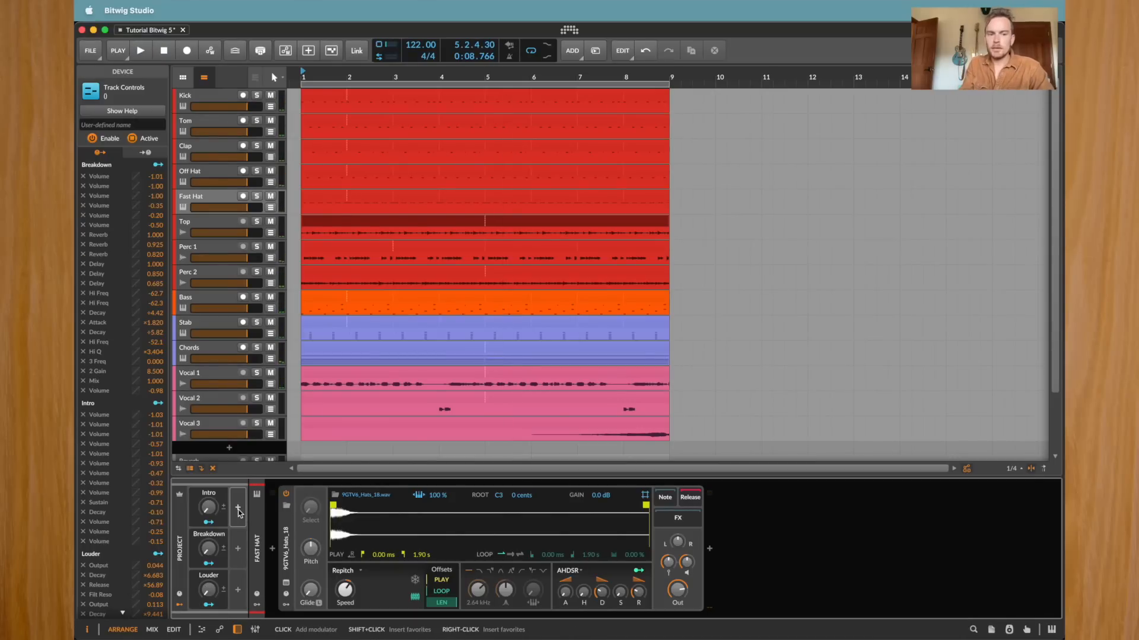
Add a fourth Macro modulator to the project beside the Intro Macro
click(238, 509)
text(ma)
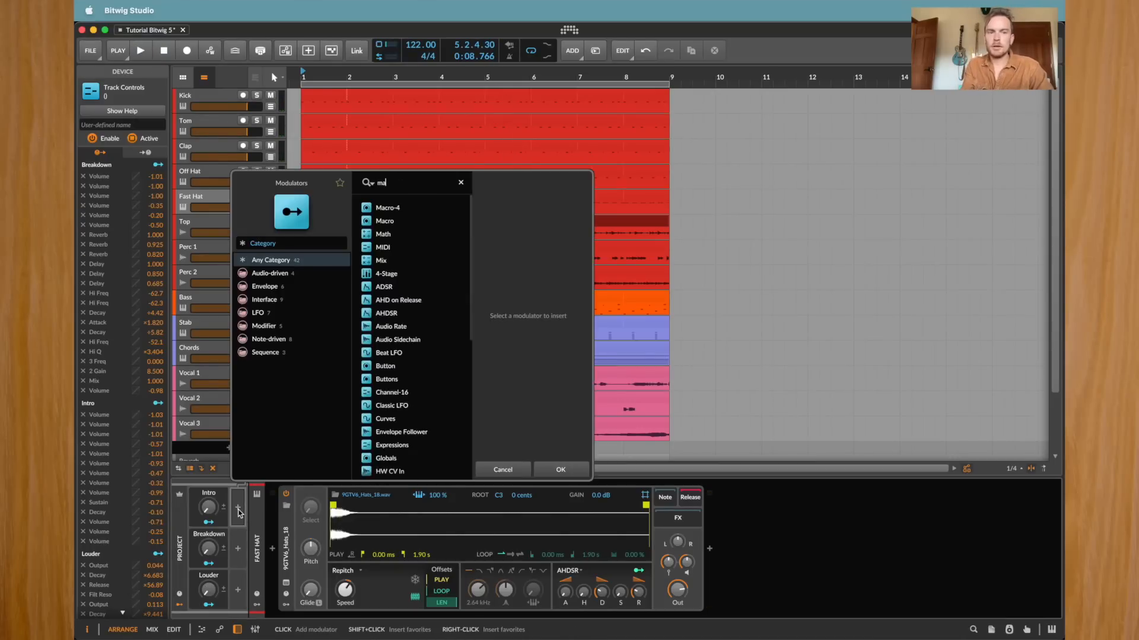
text(c)
key(Down)
key(Return)
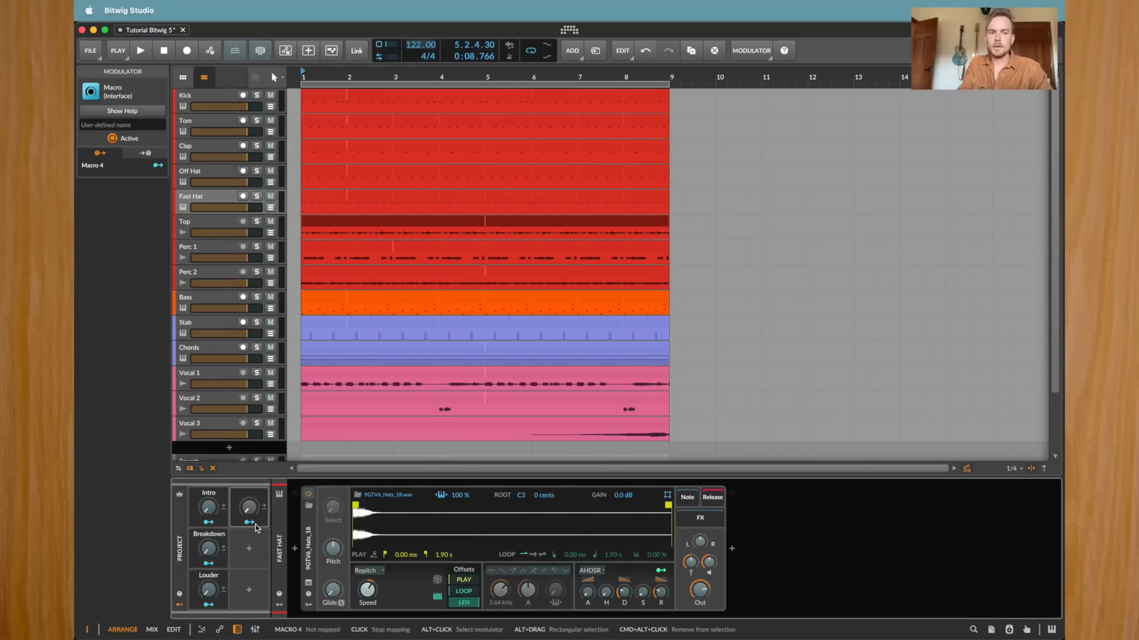
With the new Macro at 100 %, pull the Vocal 1, 2 and 3 volumes fully down and map them to the Macro up to their former levels
click(254, 524)
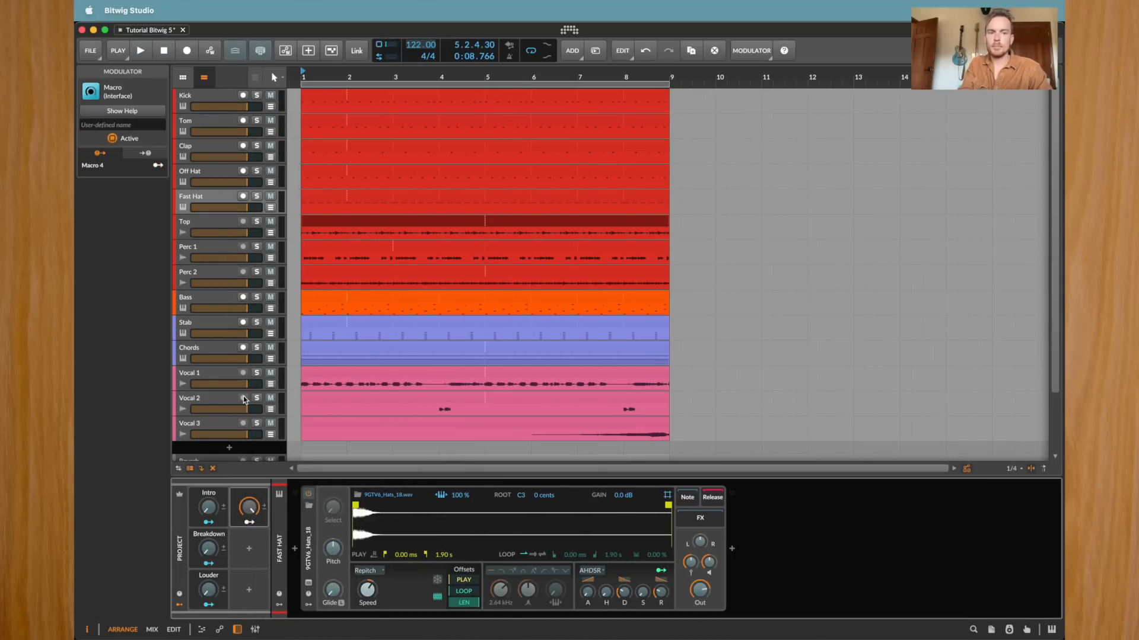
drag(244, 385, 193, 435)
click(196, 384)
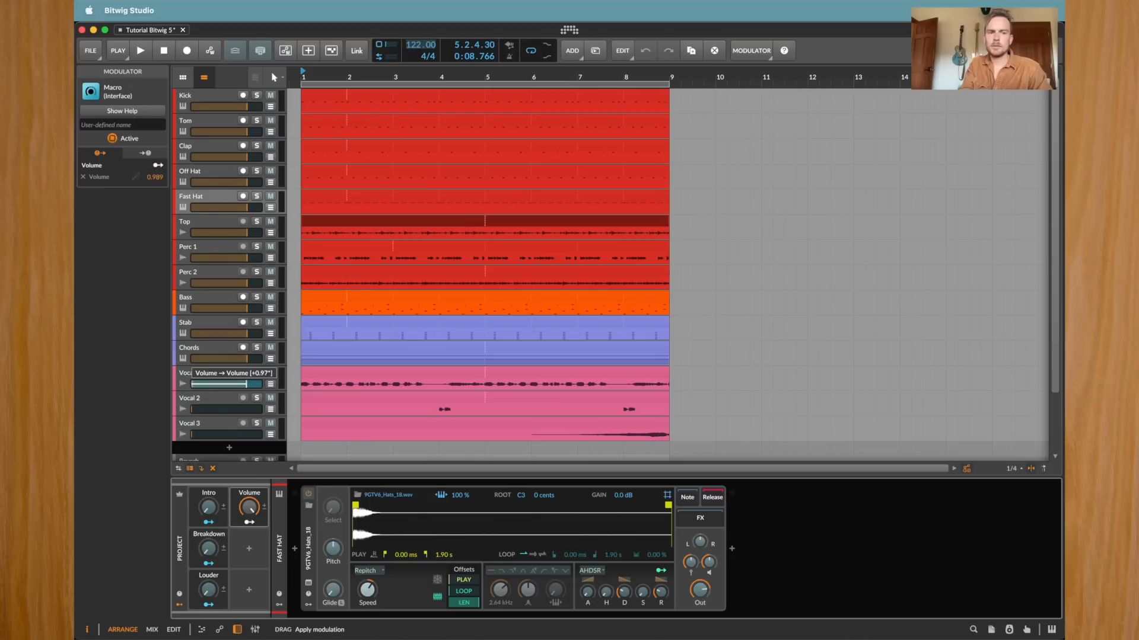
drag(193, 410, 229, 434)
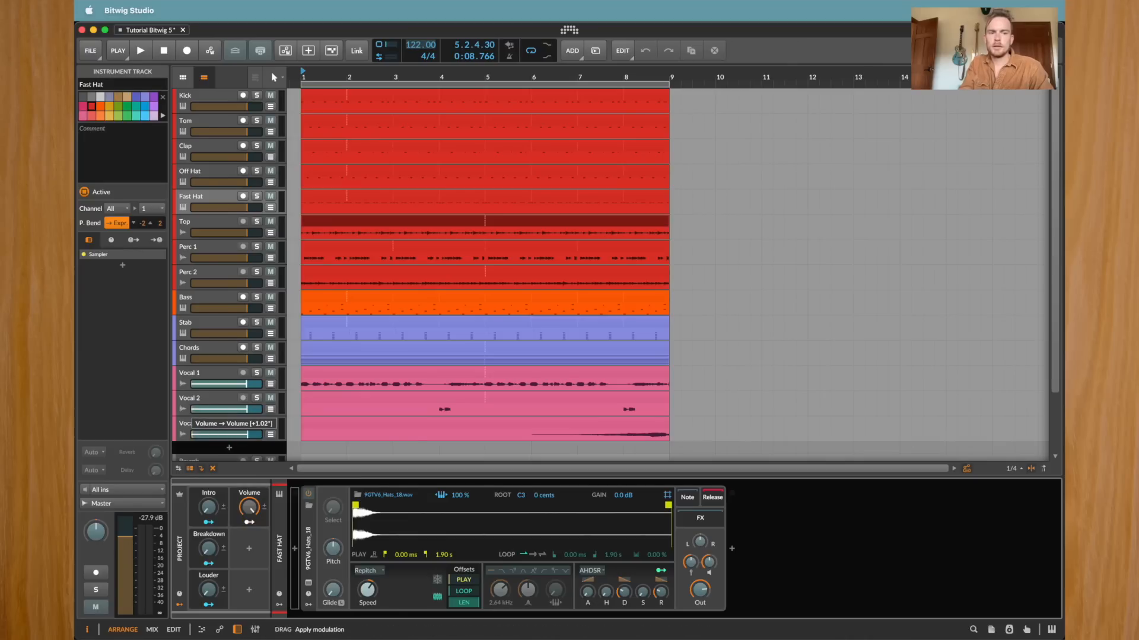
Rename the new Macro as Vocals
double_click(249, 493)
text(V)
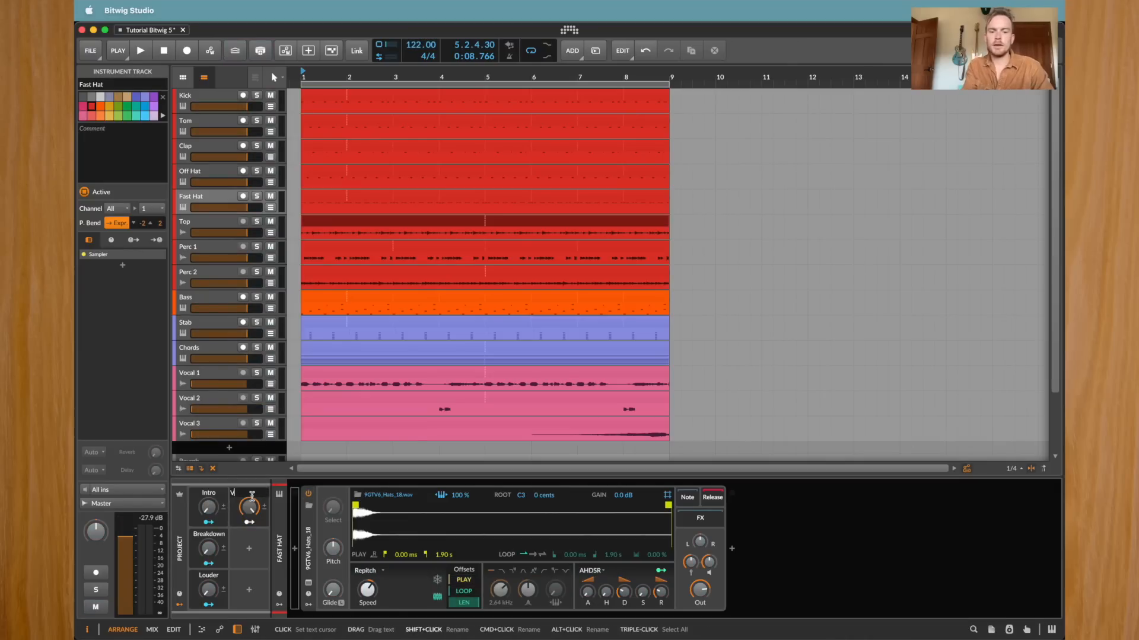
text(ocals)
key(Return)
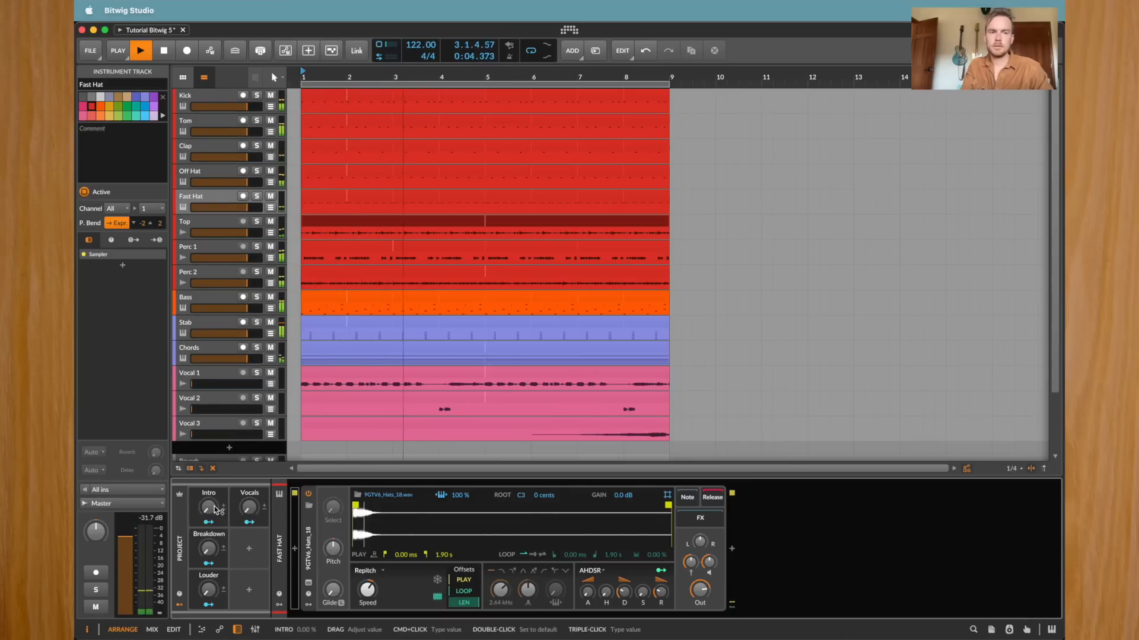
Try the Vocals Macro during playback together with the Breakdown Macro turned fully up
drag(249, 513, 250, 453)
drag(209, 552, 250, 512)
click(249, 496)
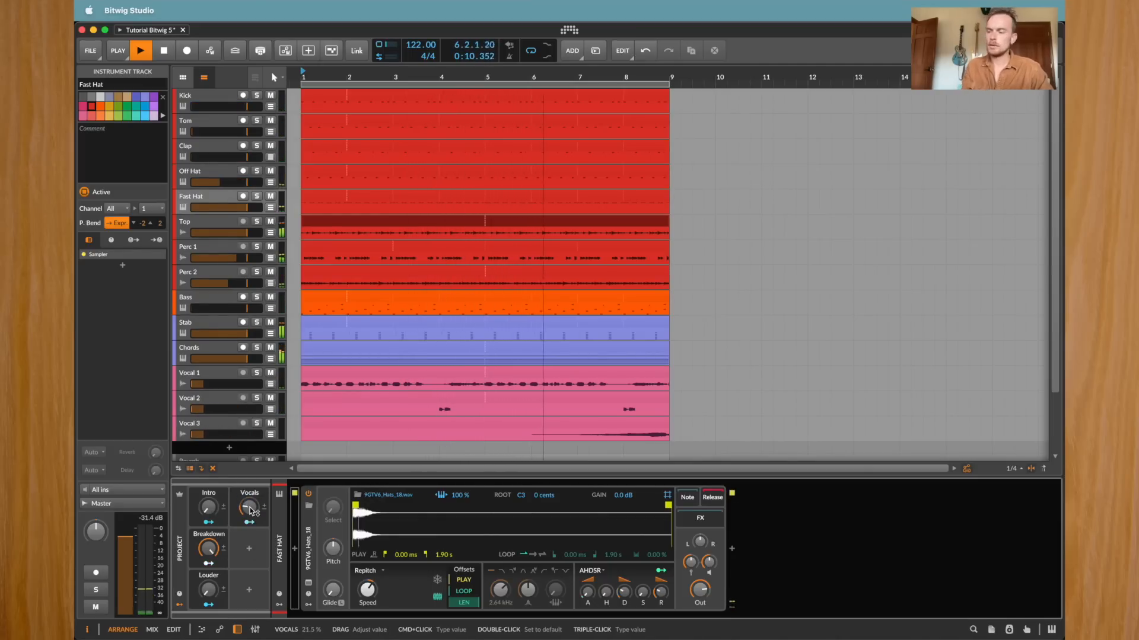
Assign the Vocals Macro to a hardware controller knob in the mappings browser and leave mapping mode
key(super+m)
click(255, 510)
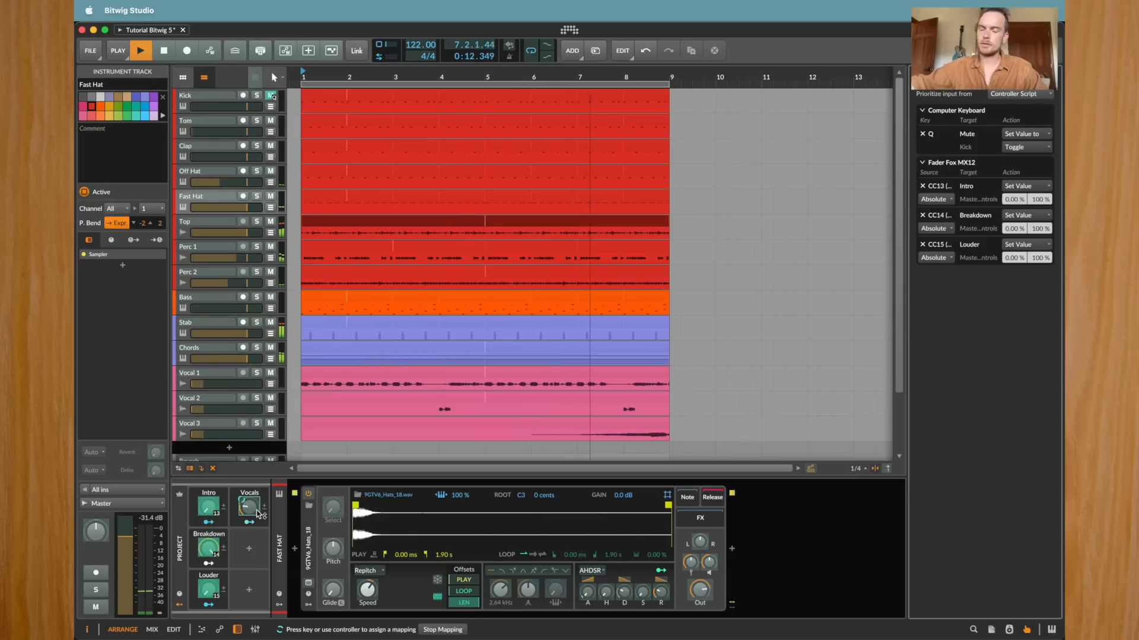
key(super+m)
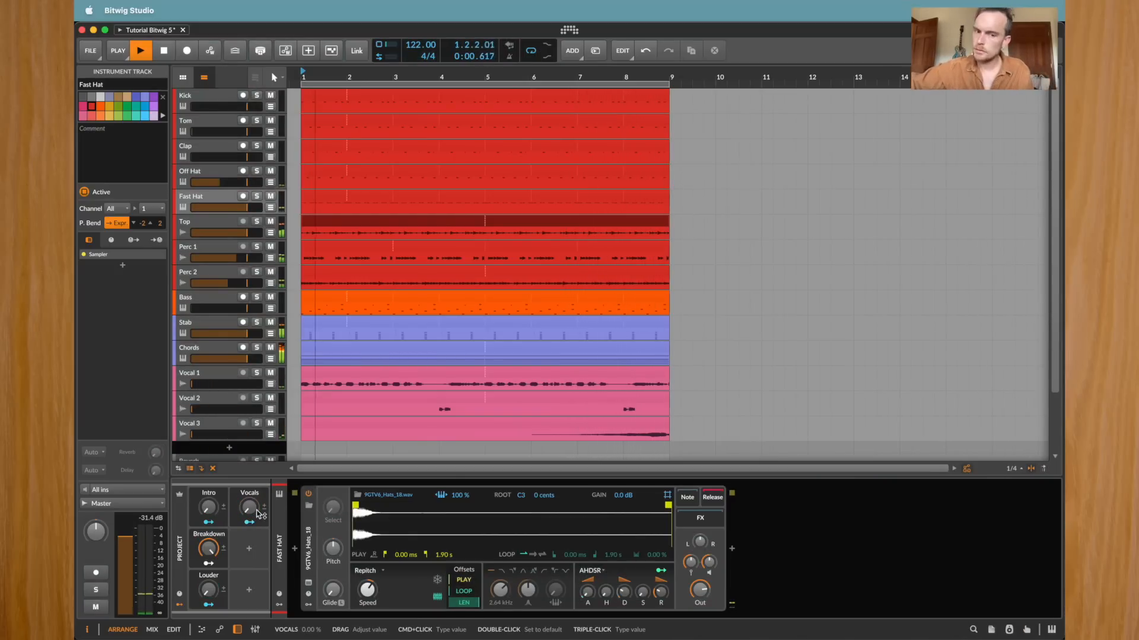
Check the Delay effect track's device and set the room size of the Reverb track's Reverb to 108 %
scroll(240, 450, down, 3)
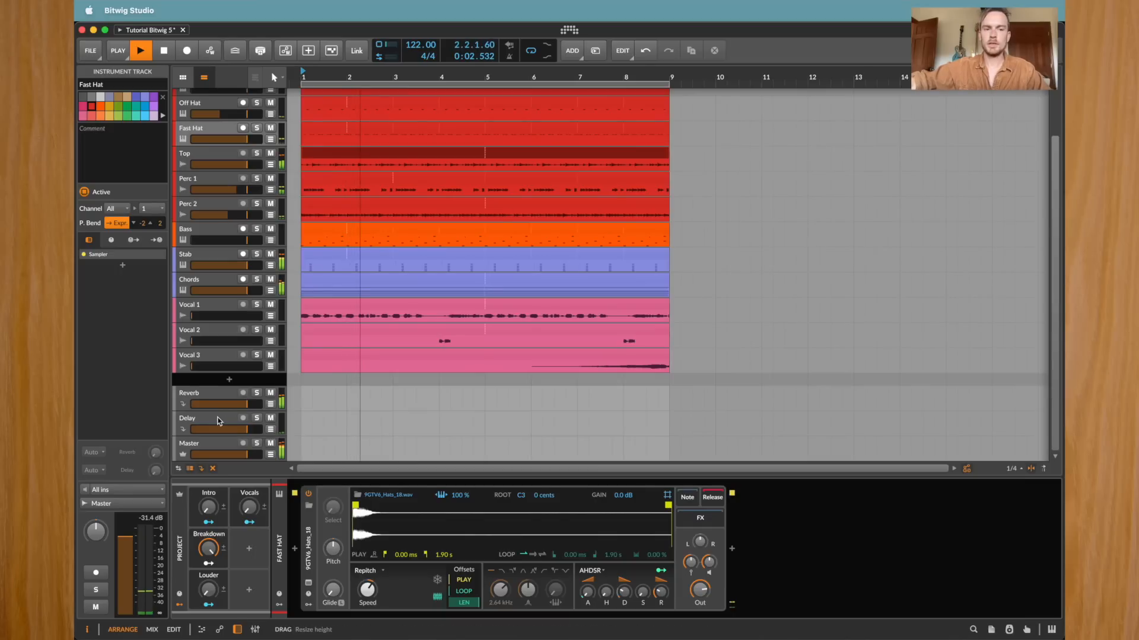
click(202, 420)
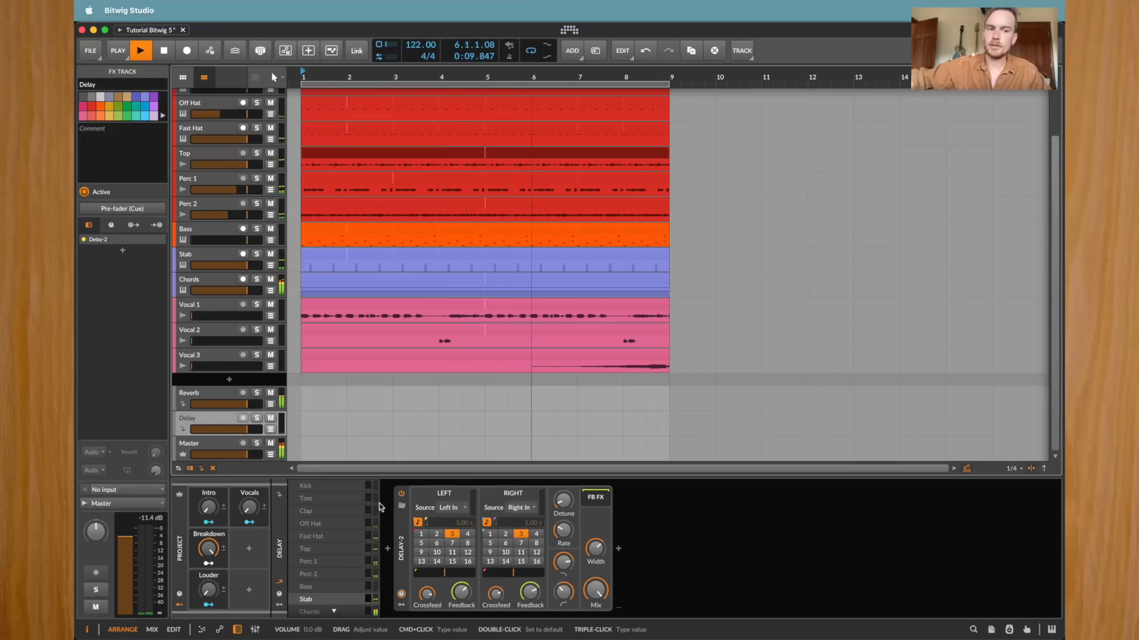
click(205, 396)
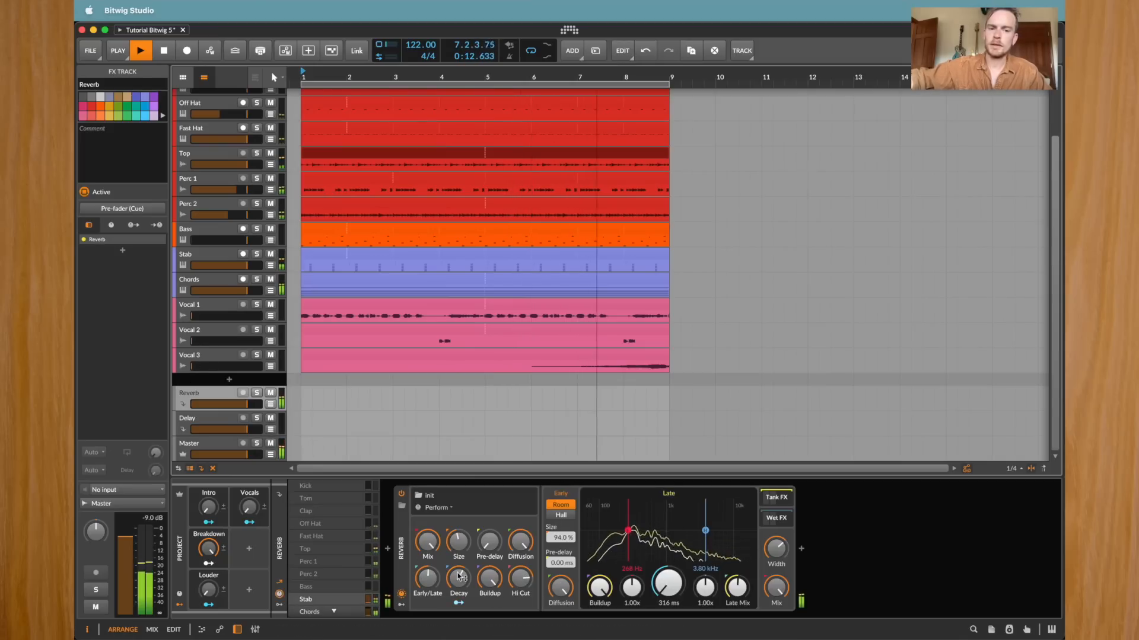
drag(459, 539, 460, 541)
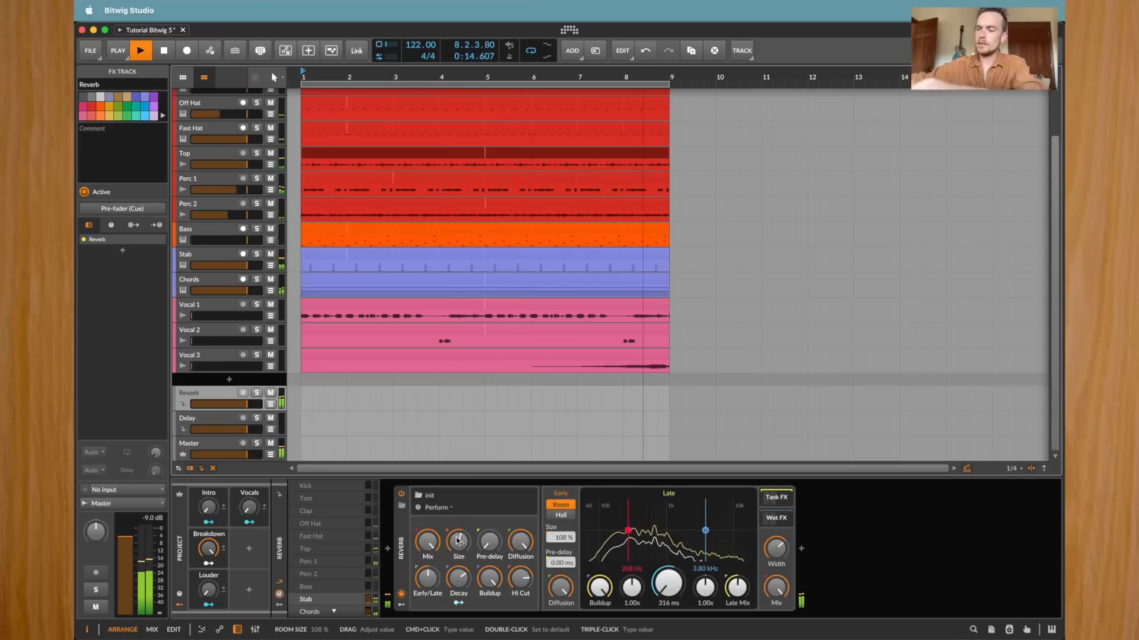